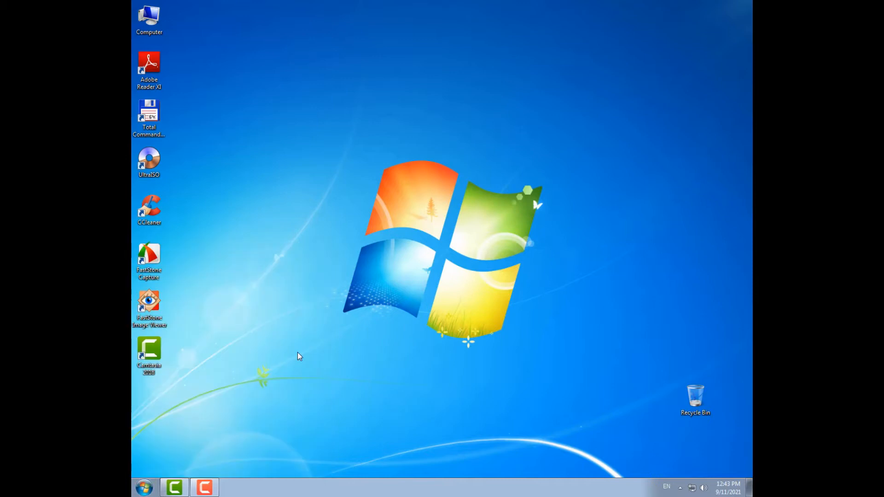
# - Open the NS_Inst_Kit_2017 image from the ТРАНЗАС новый 2017\NS_INST_KIT_2017 folder on Archive (D:) with UltraISO
pyautogui.doubleClick(516, 208)
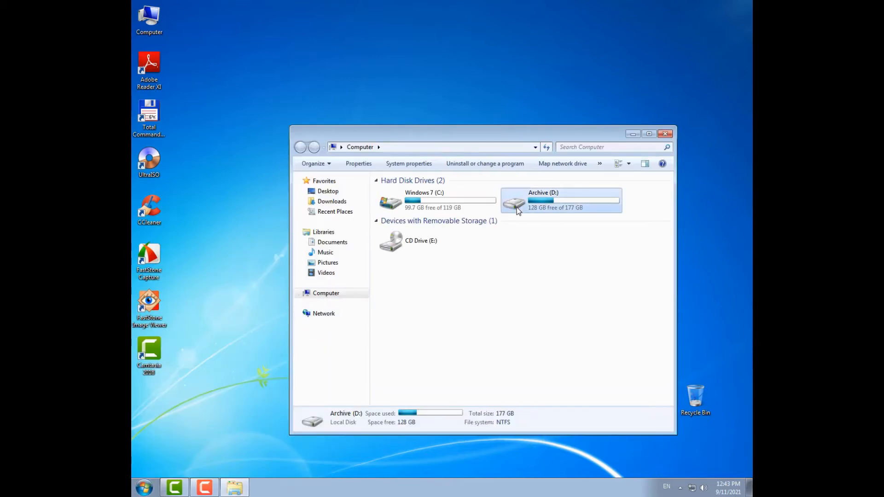
pyautogui.doubleClick(429, 368)
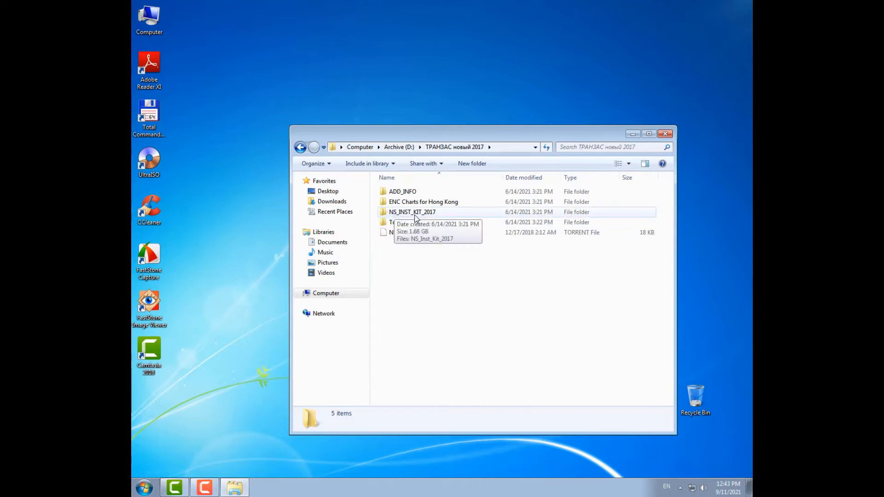
pyautogui.doubleClick(396, 212)
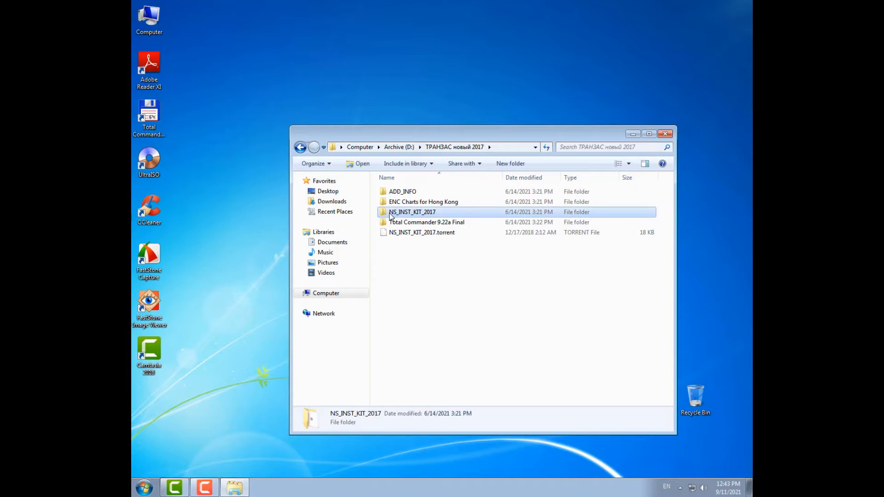
pyautogui.click(391, 195)
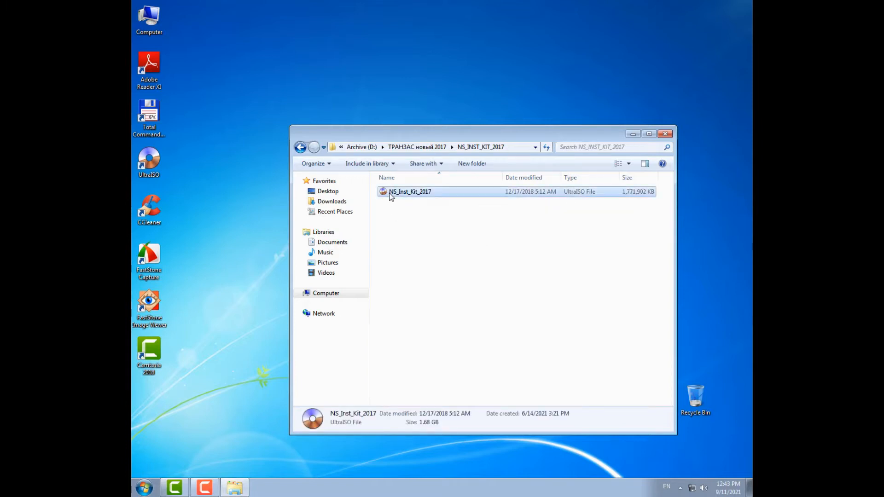
pyautogui.rightClick(391, 194)
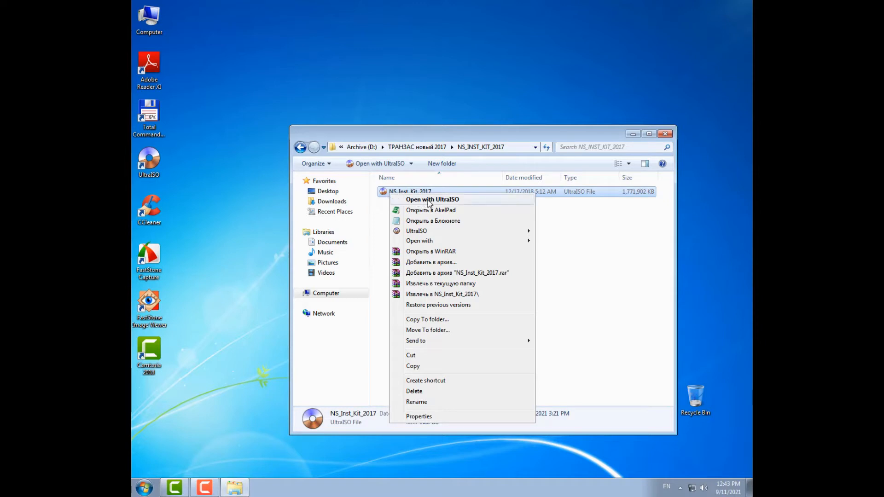
pyautogui.click(428, 201)
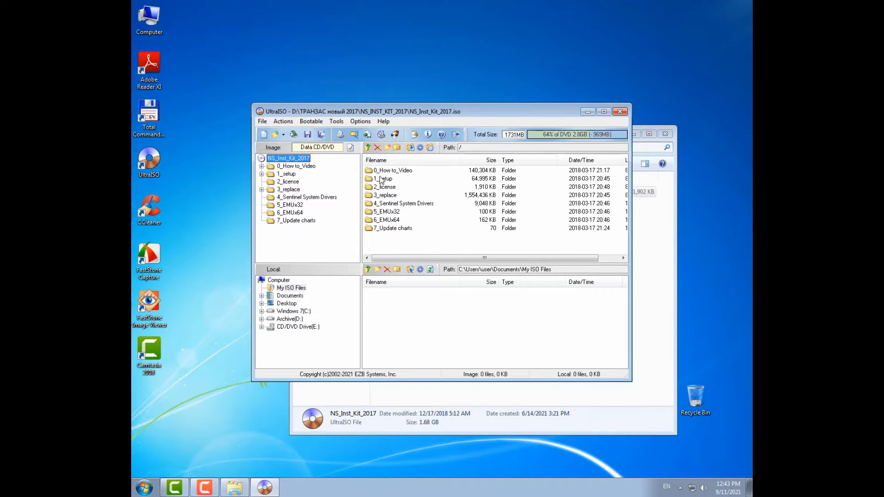
# - Mount the NS_Inst_Kit_2017 image to virtual drive E: and close the image program
pyautogui.click(337, 122)
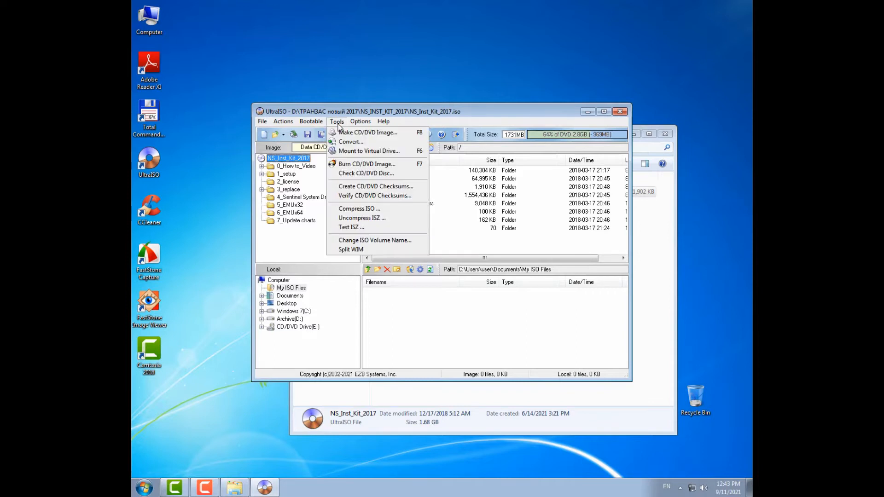
pyautogui.click(346, 151)
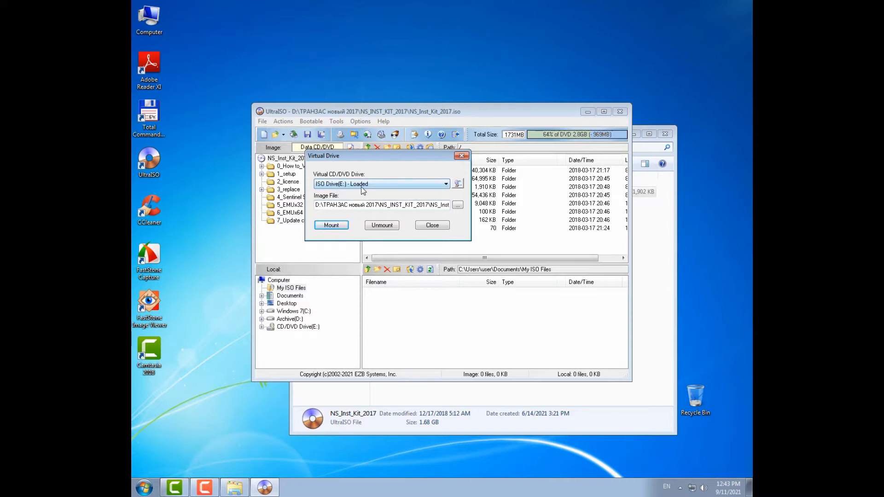
pyautogui.click(433, 224)
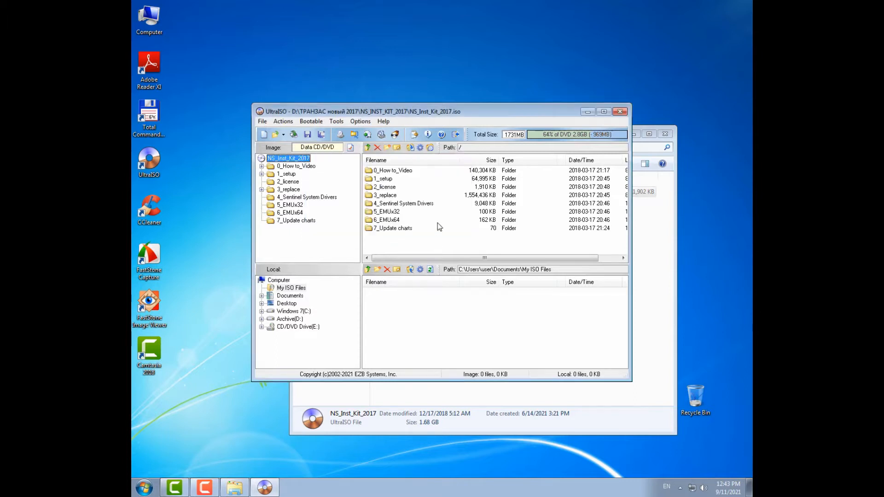
pyautogui.click(625, 115)
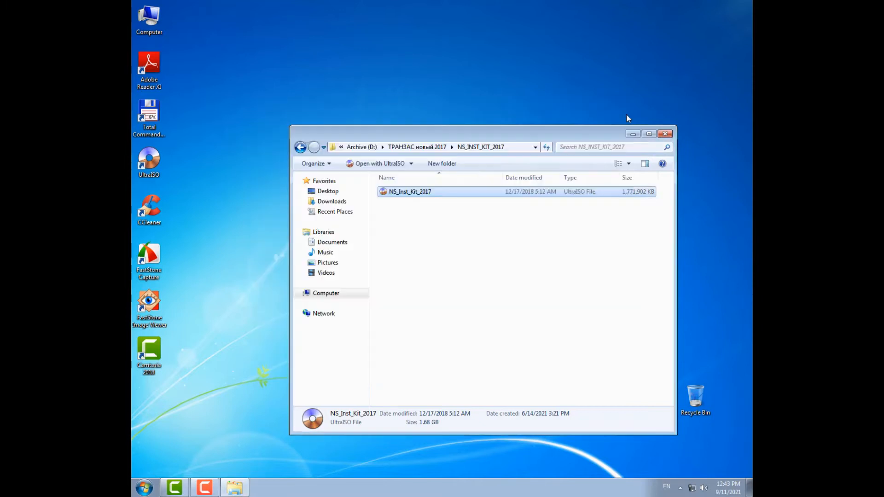
# - Open the mounted NS_Inst_Kit_2017 CD drive (E:) from the computer's drive list
pyautogui.click(144, 488)
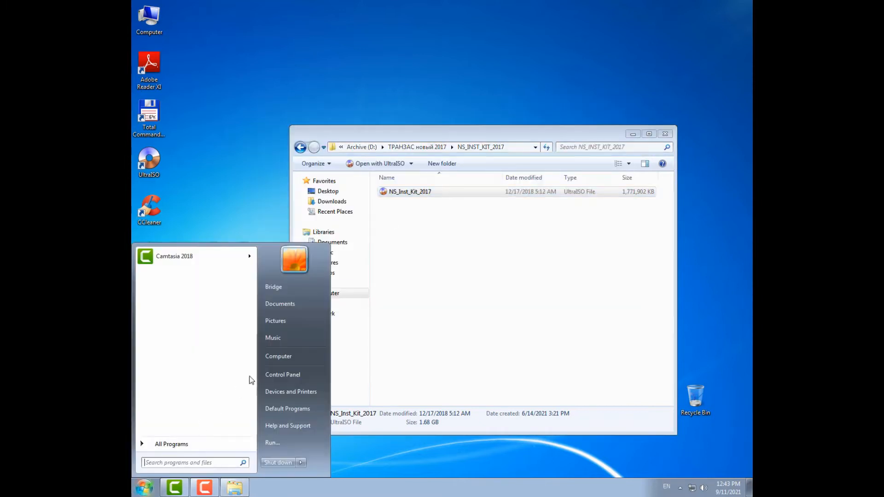
pyautogui.click(289, 357)
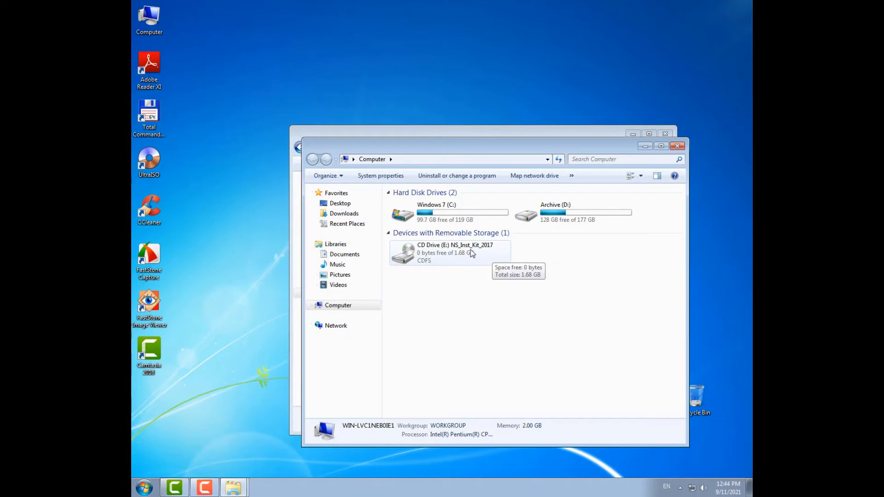
pyautogui.doubleClick(411, 255)
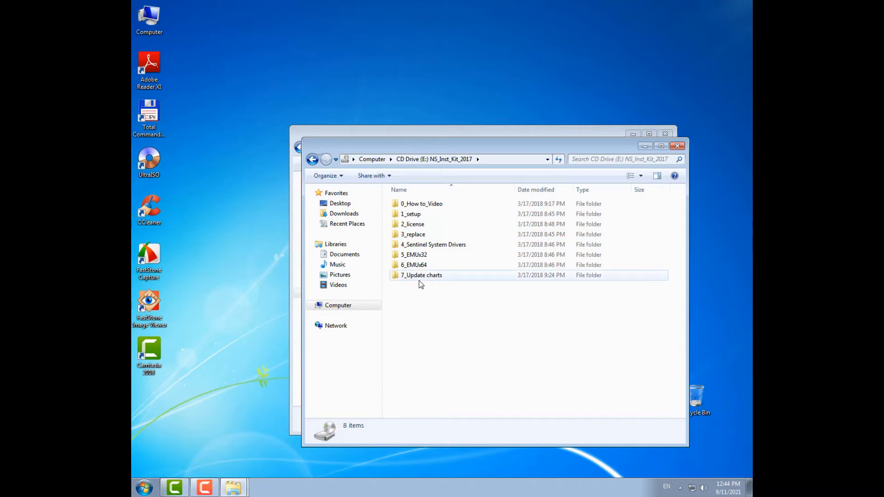
# - Look through subfolders 1 and 2 of 0_How to_Video, and return to the disc's root folder
pyautogui.doubleClick(398, 207)
pyautogui.click(398, 206)
pyautogui.doubleClick(397, 207)
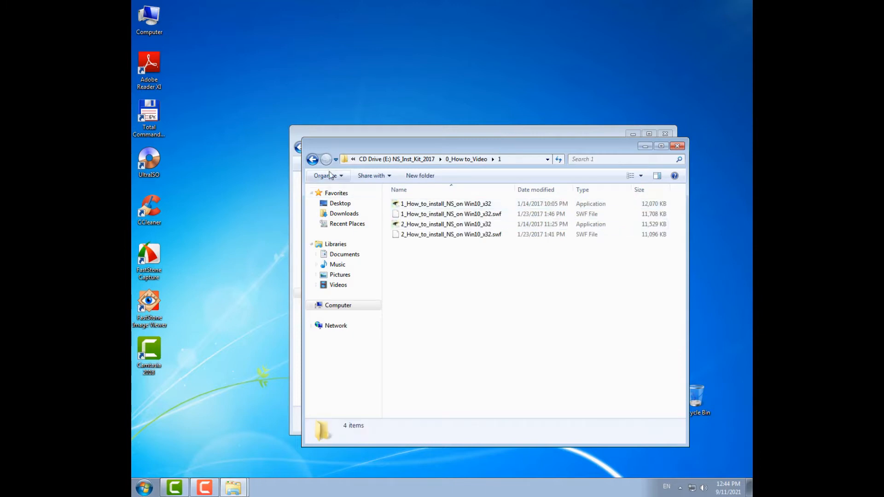
pyautogui.click(312, 160)
pyautogui.doubleClick(401, 214)
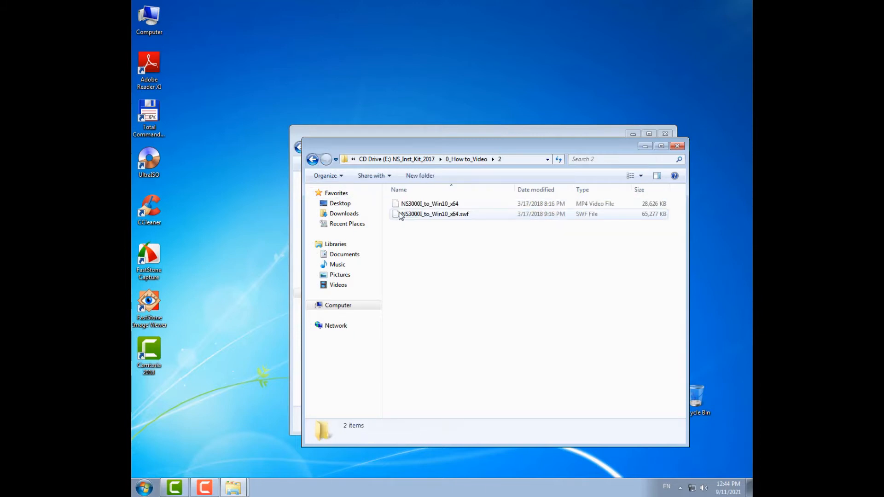
pyautogui.click(312, 160)
pyautogui.click(313, 160)
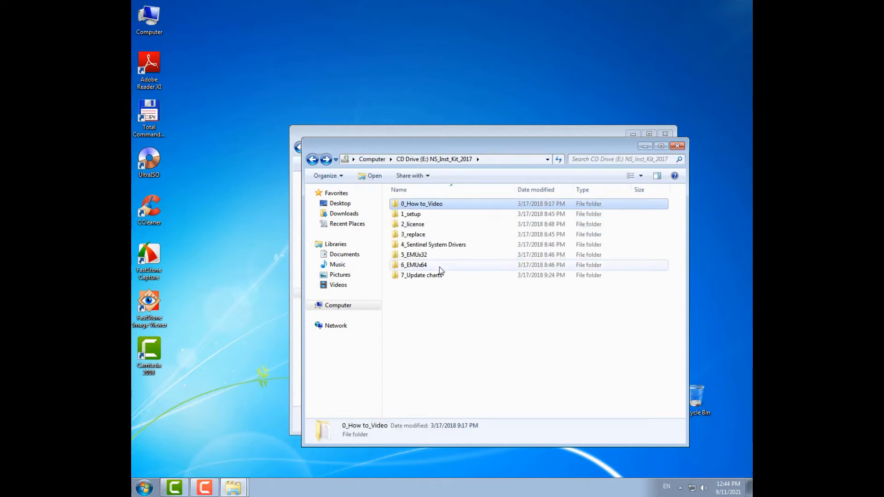
pyautogui.moveTo(440, 266)
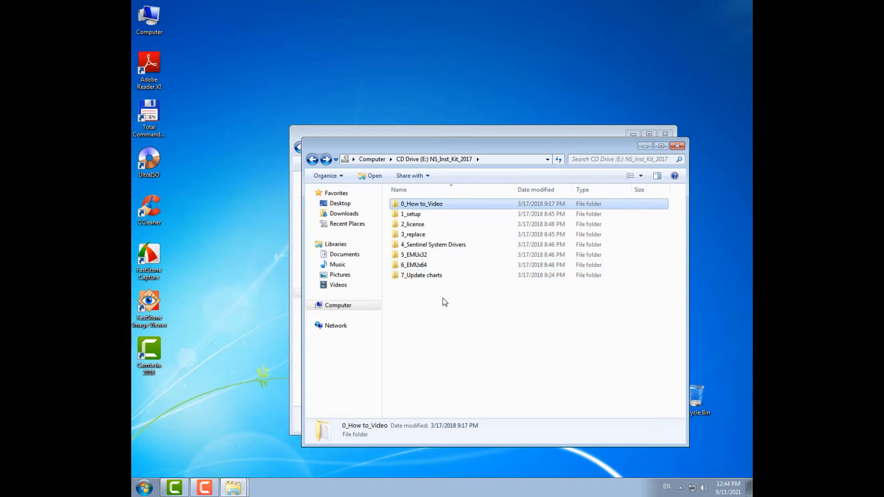
# - Open the Disk1 folder inside 1_setup on the mounted disc
pyautogui.click(395, 218)
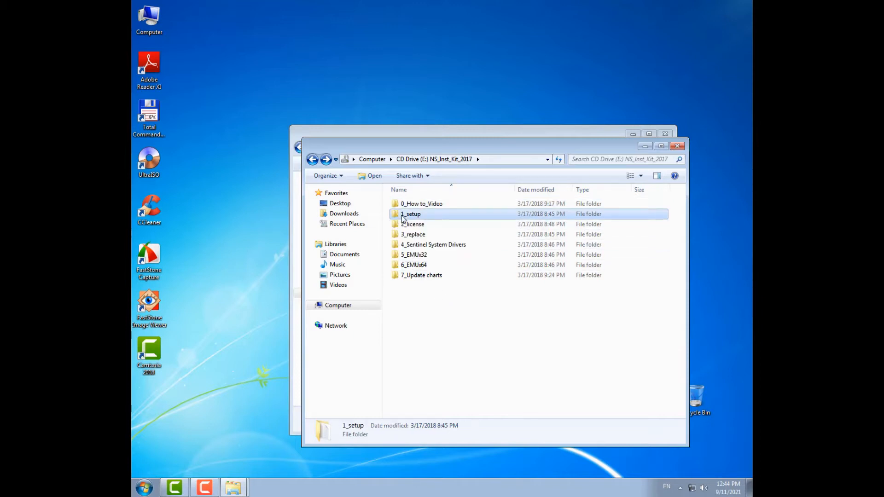
pyautogui.doubleClick(396, 216)
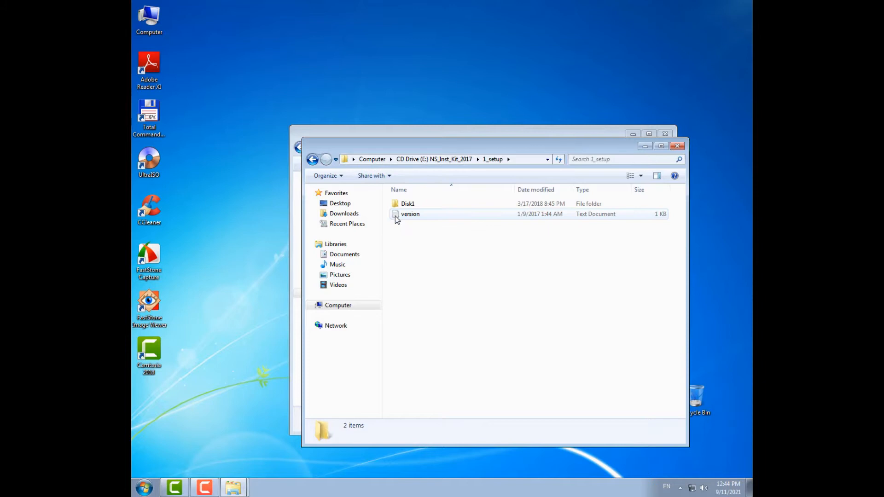
pyautogui.doubleClick(396, 205)
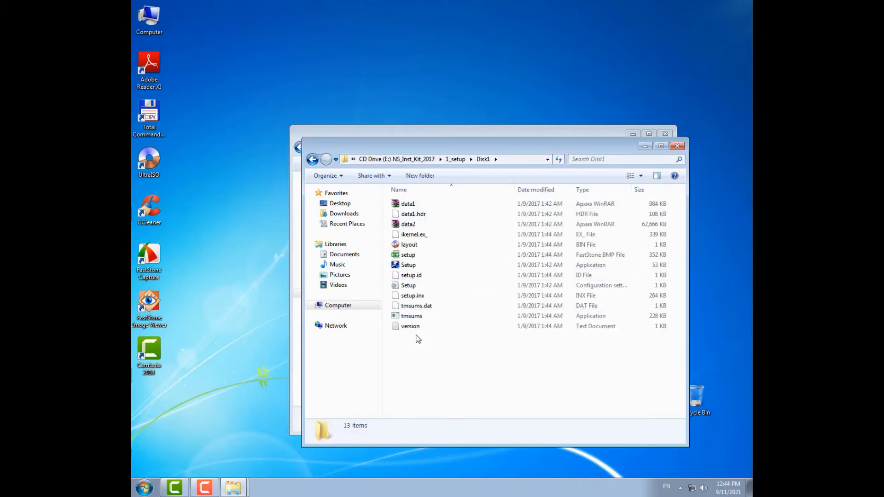
# - Set the Setup application in Disk1 to run in compatibility mode for Windows XP (Service Pack 2) and apply the change
pyautogui.rightClick(404, 267)
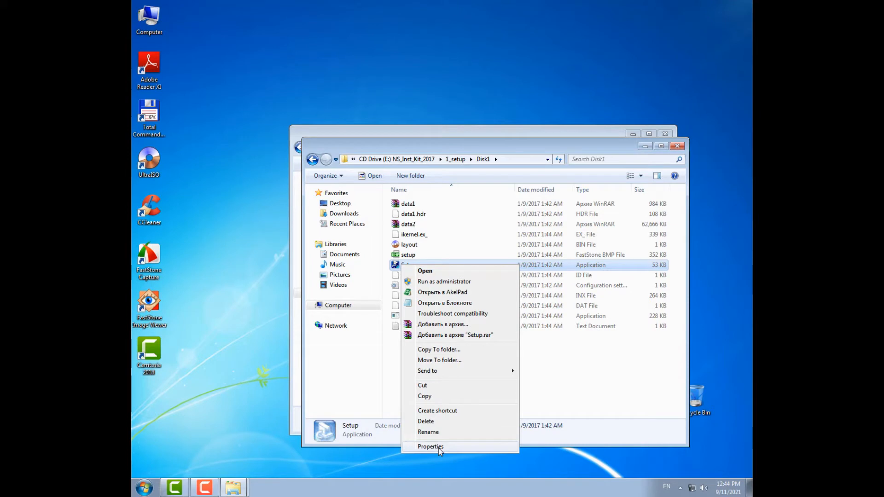
pyautogui.click(439, 448)
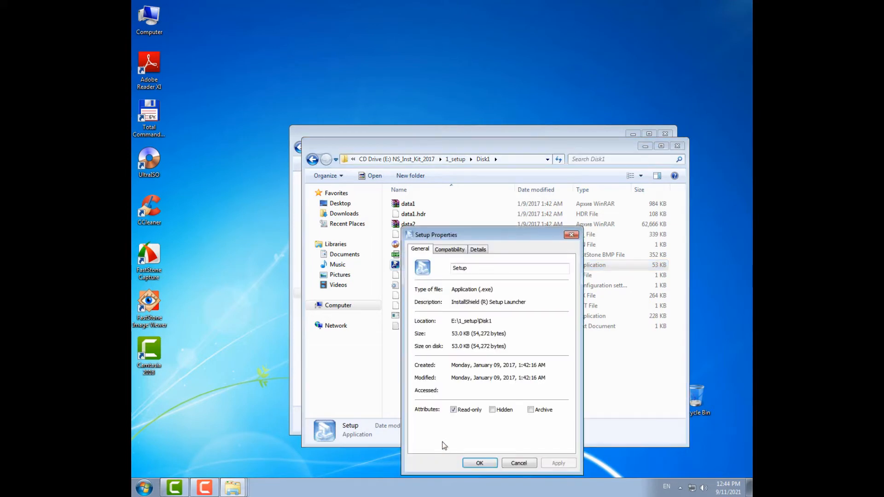
pyautogui.click(454, 251)
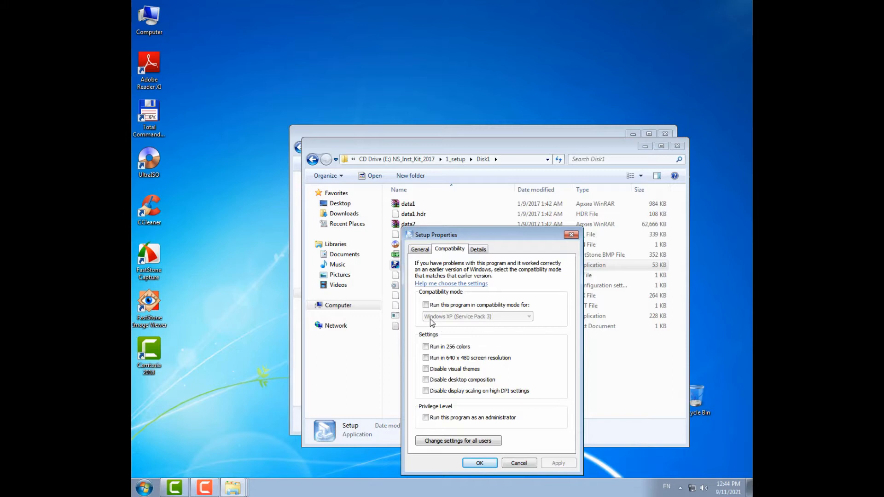
pyautogui.click(426, 305)
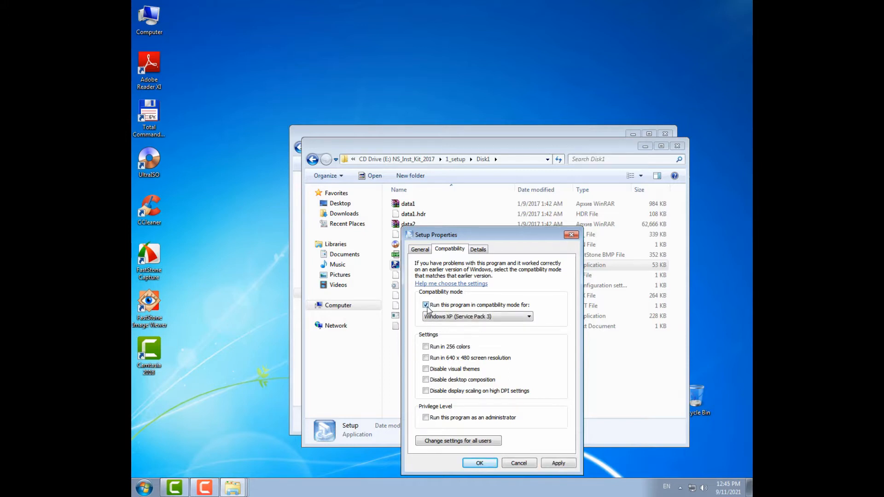
pyautogui.click(529, 318)
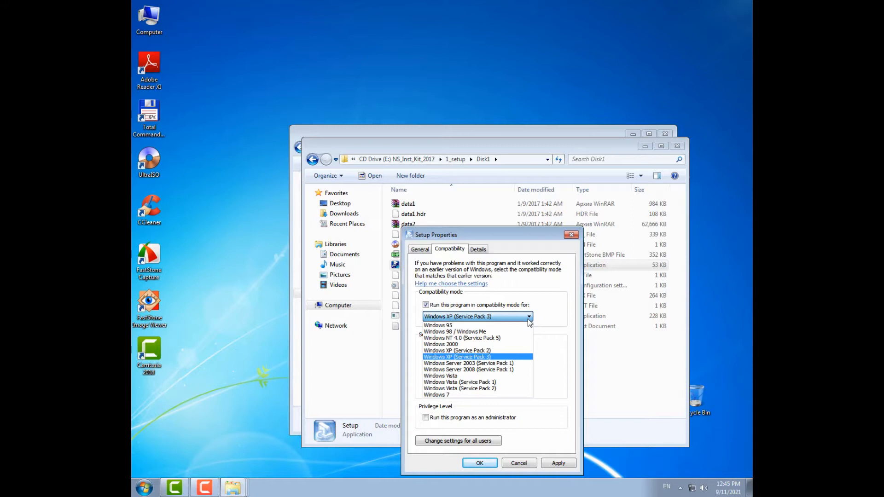
pyautogui.click(498, 352)
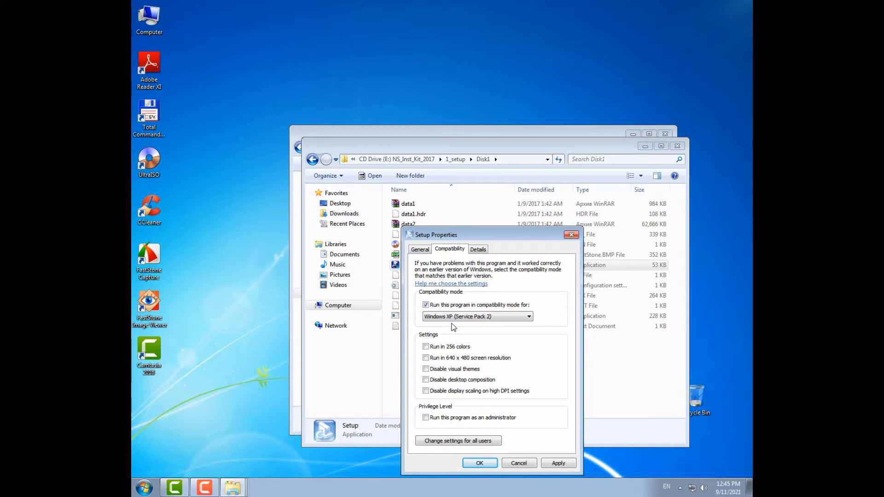
pyautogui.click(559, 463)
pyautogui.click(479, 463)
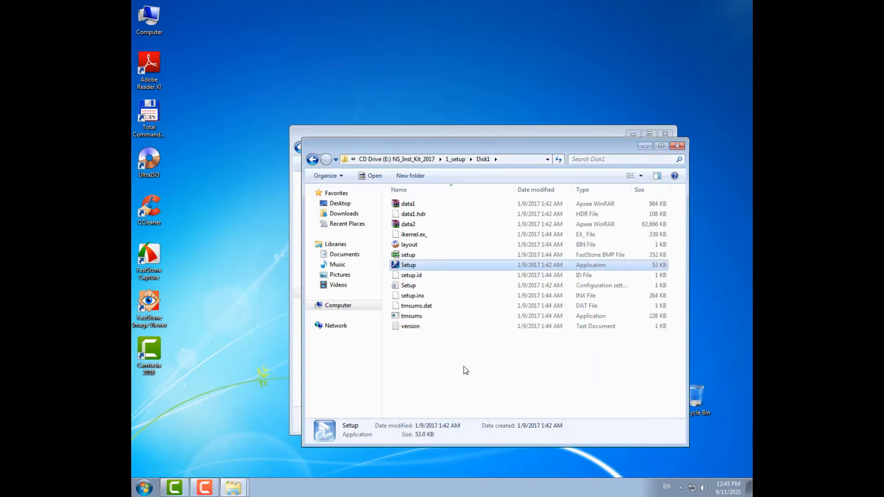
# - Run the Setup application, accept the license agreement and continue through the system information pages to the destination choice
pyautogui.doubleClick(395, 266)
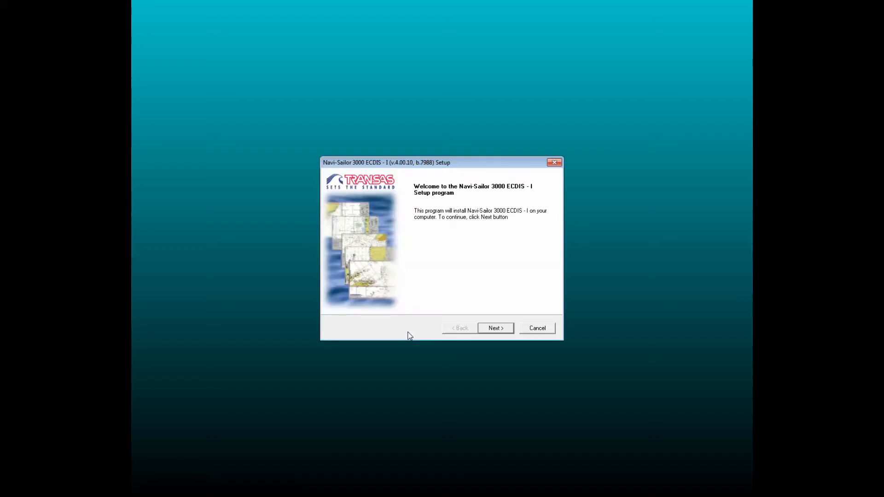
pyautogui.click(494, 329)
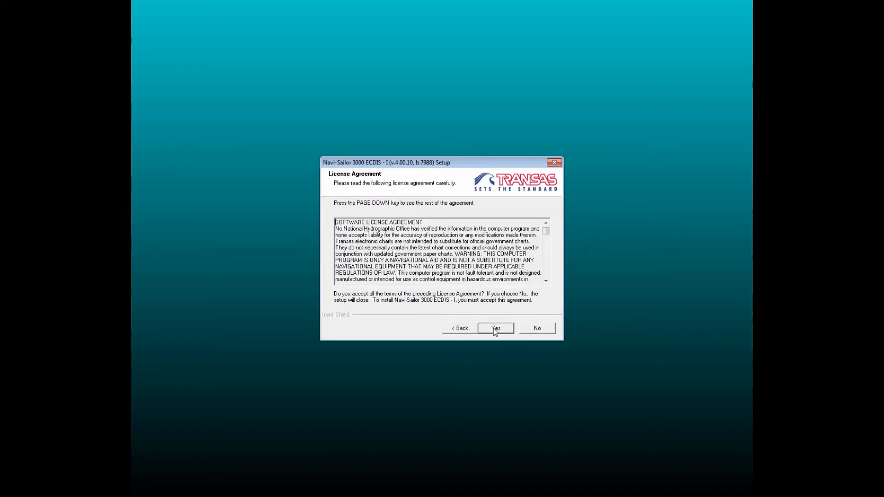
pyautogui.click(493, 328)
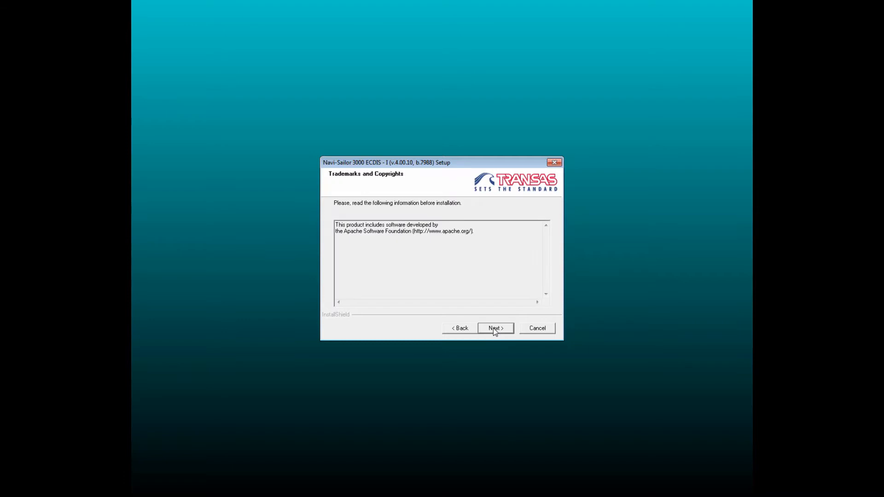
pyautogui.click(493, 328)
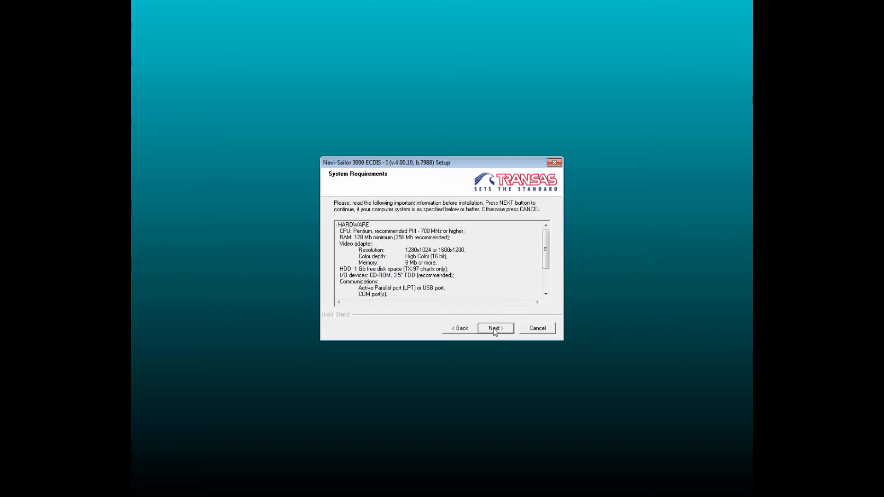
pyautogui.click(493, 328)
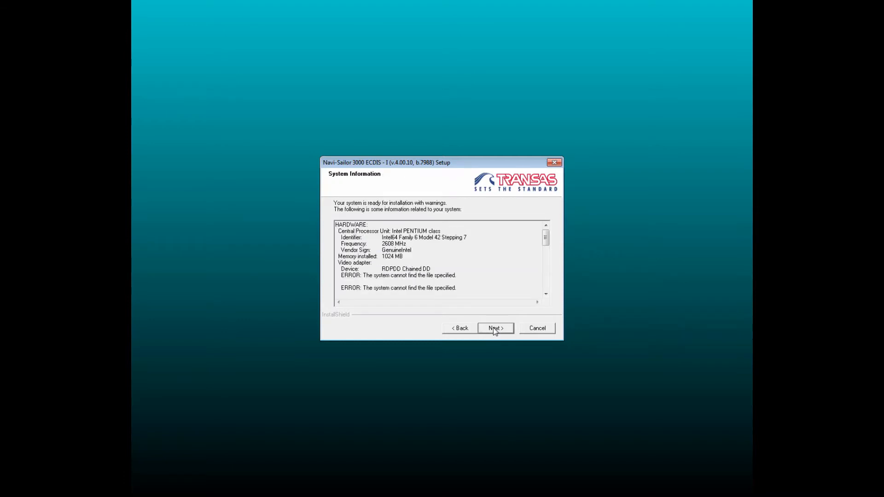
pyautogui.click(493, 328)
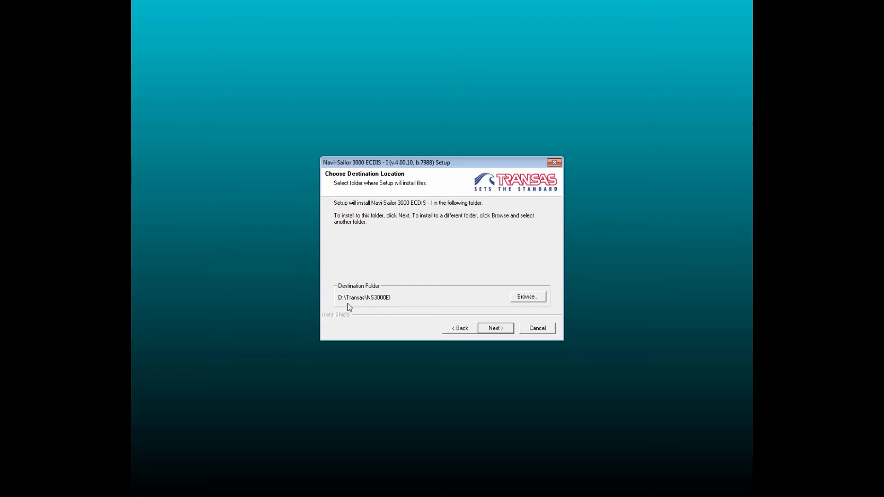
# - Change the installation destination from the D: drive to the root of the Windows 7 (C:) drive
pyautogui.click(528, 297)
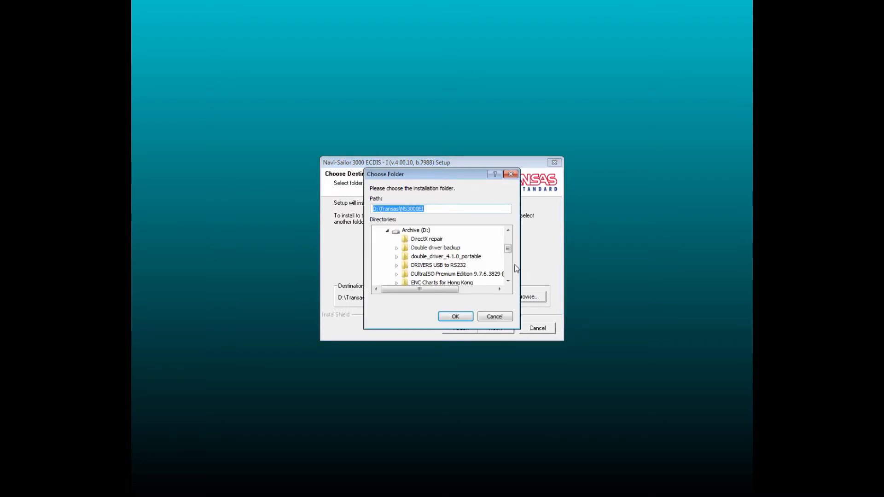
pyautogui.moveTo(510, 250); pyautogui.dragTo(510, 247)
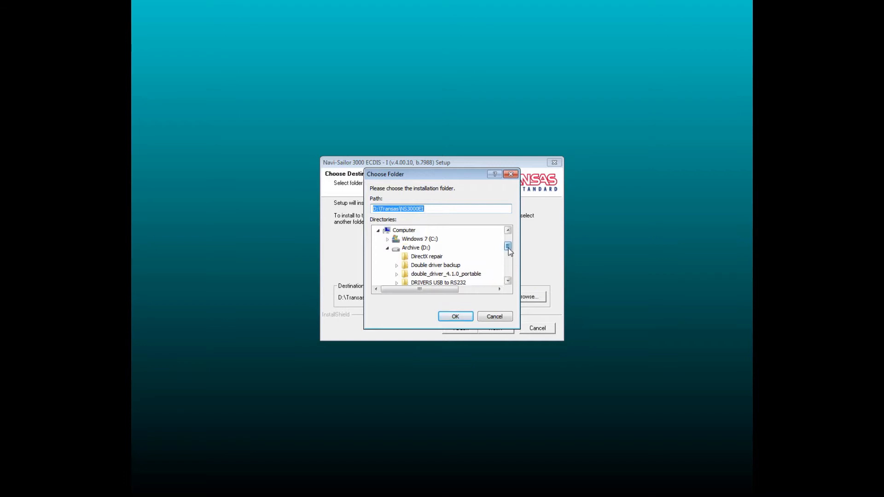
pyautogui.click(388, 249)
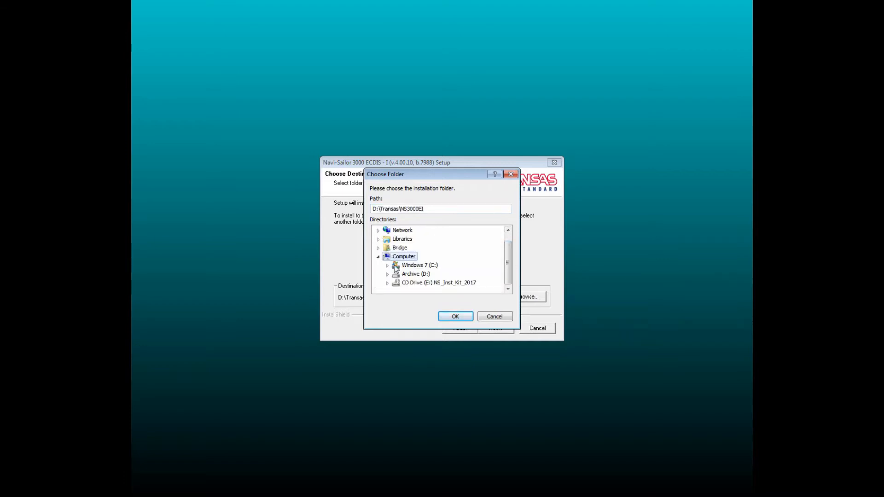
pyautogui.click(387, 266)
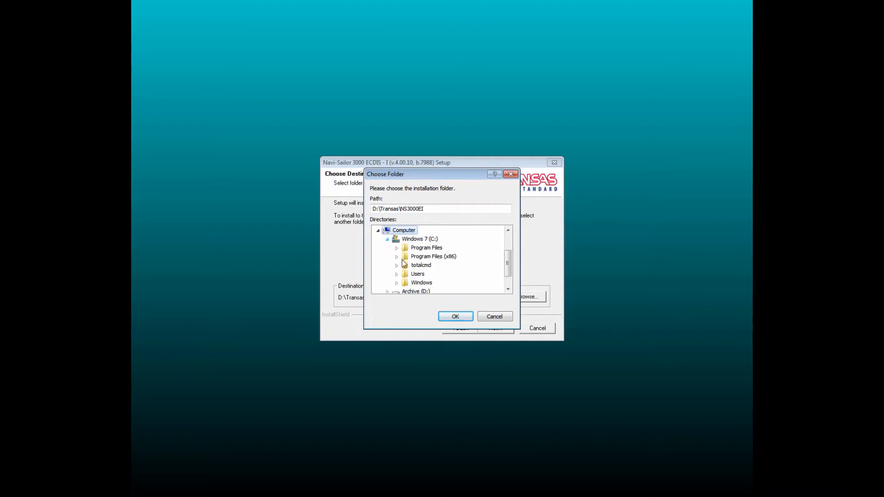
pyautogui.click(414, 239)
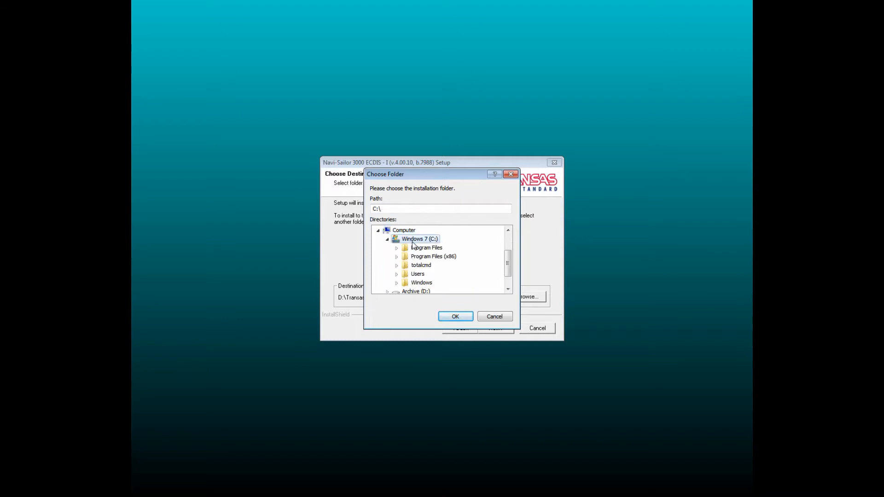
pyautogui.click(454, 317)
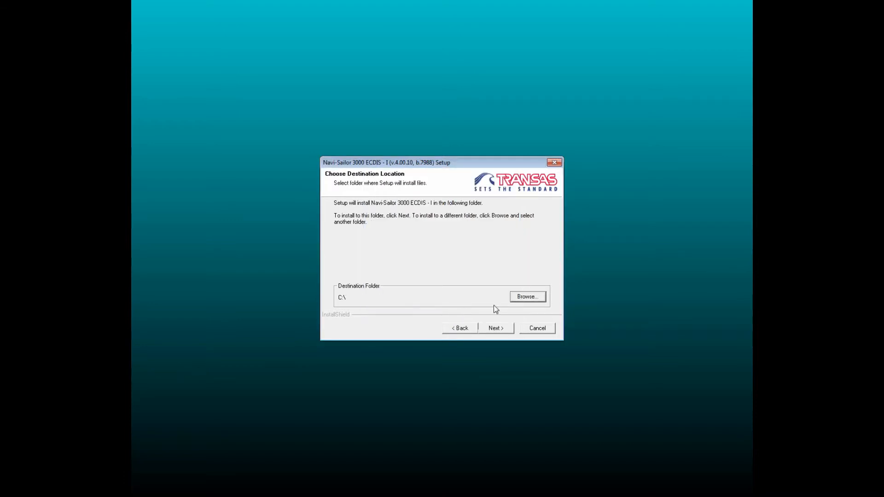
# - Set the destination folder to C:\Transas\NS3000EI and continue to the license setup page
pyautogui.click(529, 299)
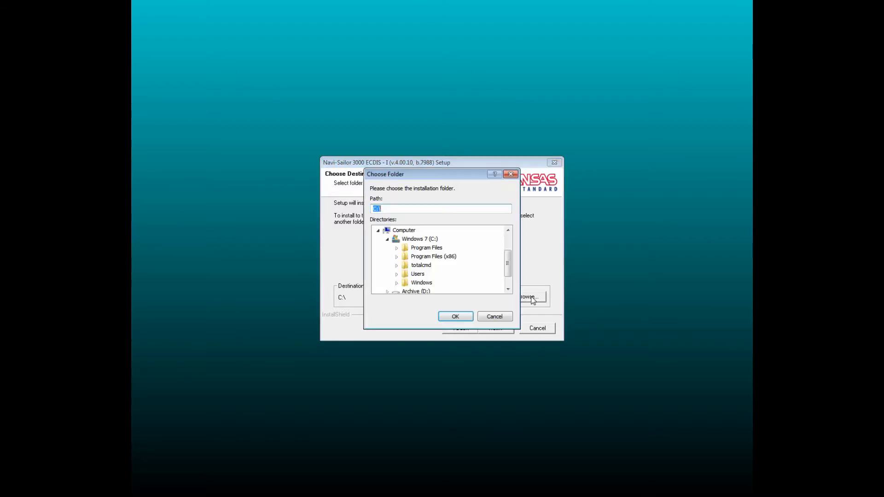
pyautogui.doubleClick(430, 240)
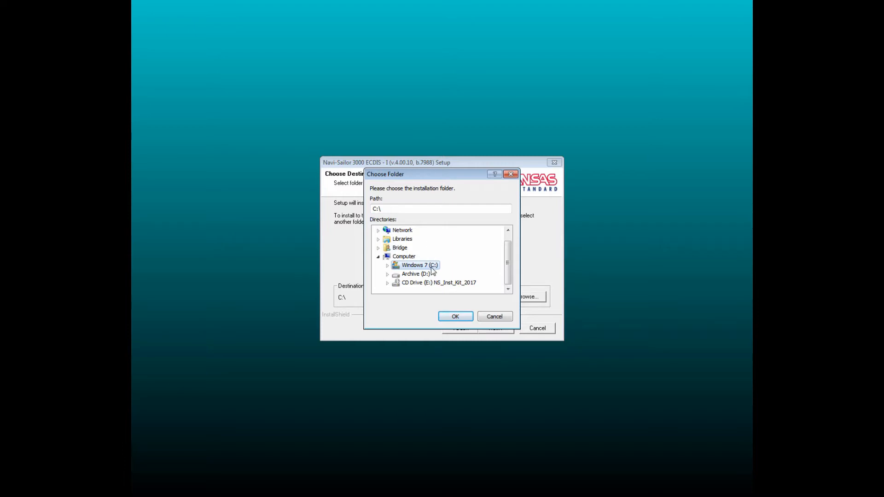
pyautogui.click(417, 211)
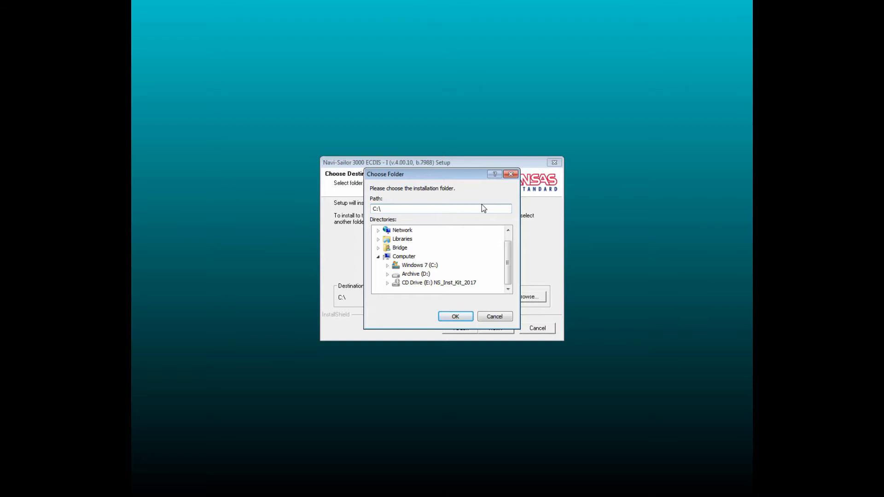
pyautogui.write('Transas')
pyautogui.write('\\NS')
pyautogui.write('000EI')
pyautogui.click(456, 317)
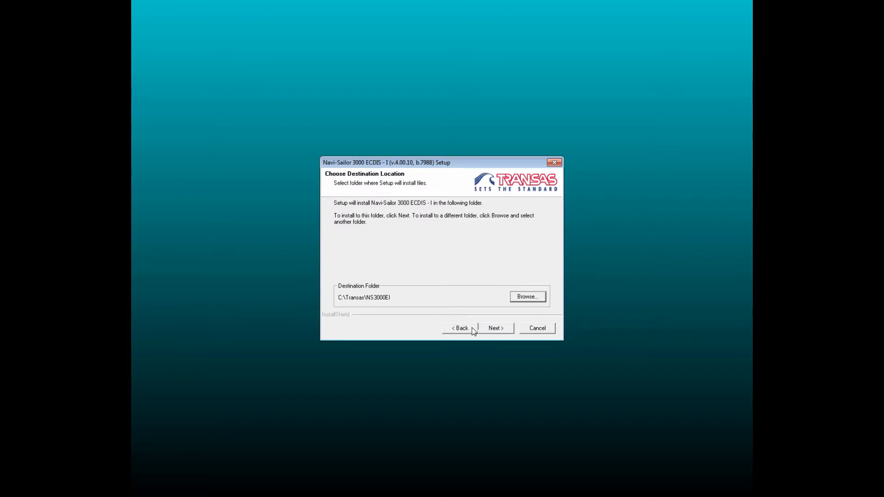
pyautogui.click(491, 333)
pyautogui.click(491, 329)
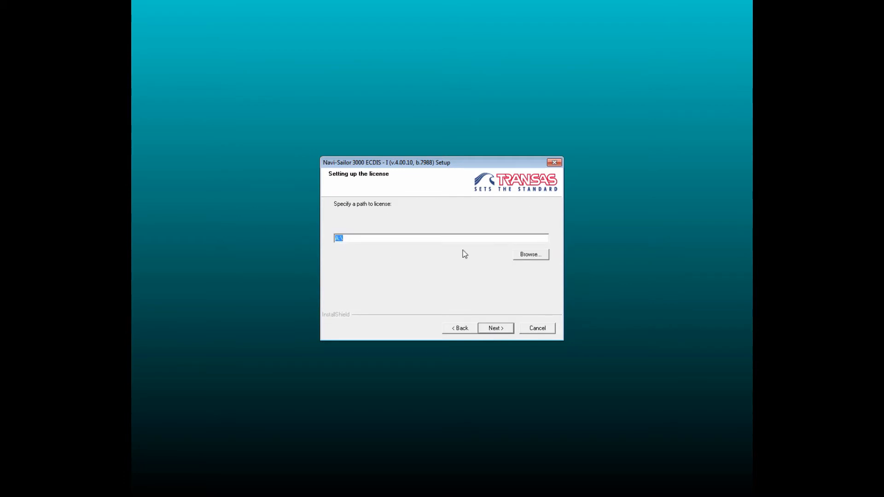
# - Set the license path to the 2_license folder on the NS_Inst_Kit_2017 disc and load the license
pyautogui.click(539, 256)
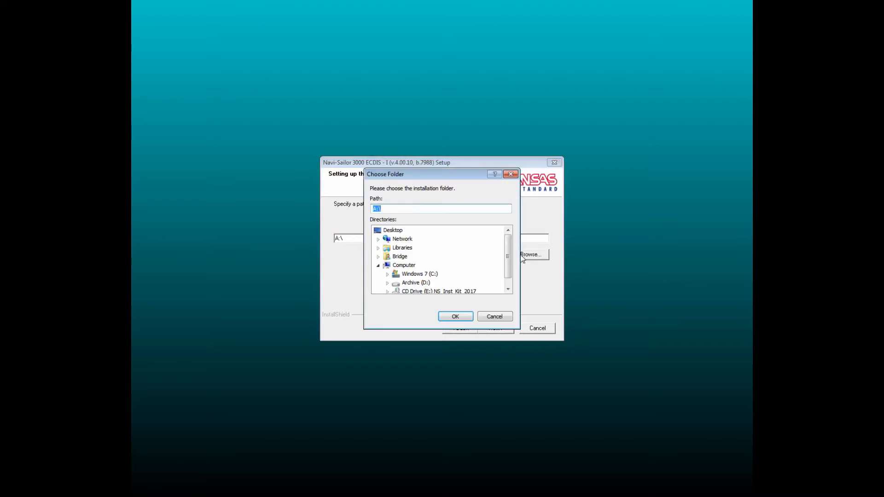
pyautogui.moveTo(510, 254); pyautogui.dragTo(509, 261)
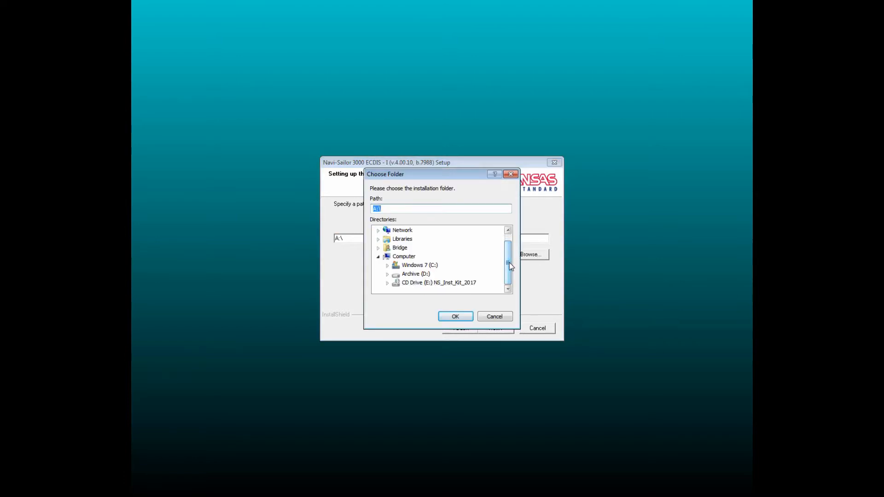
pyautogui.doubleClick(420, 283)
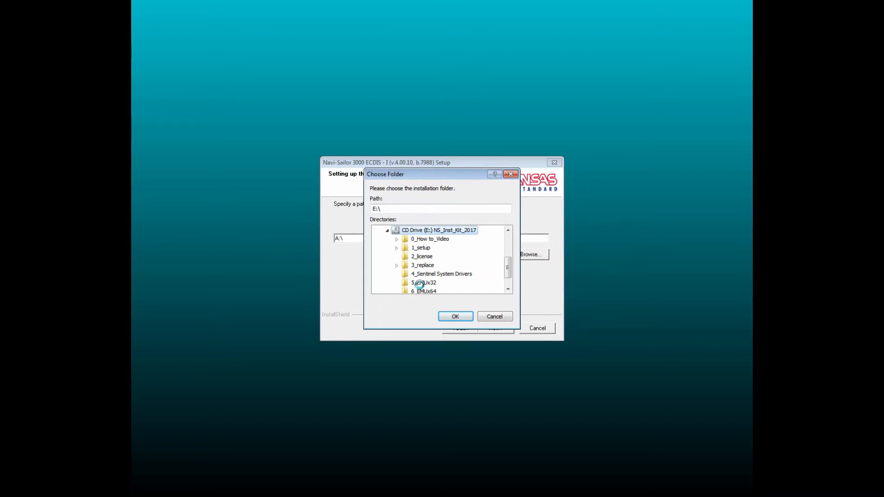
pyautogui.click(407, 257)
pyautogui.click(455, 316)
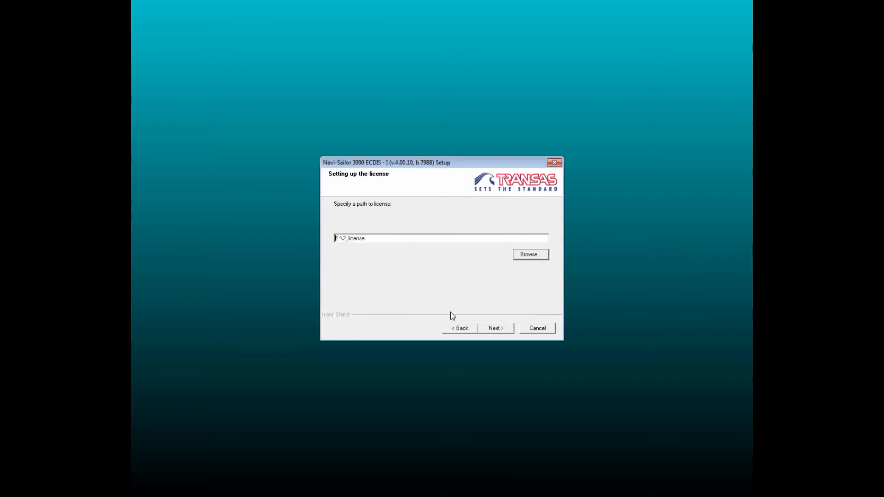
pyautogui.click(491, 328)
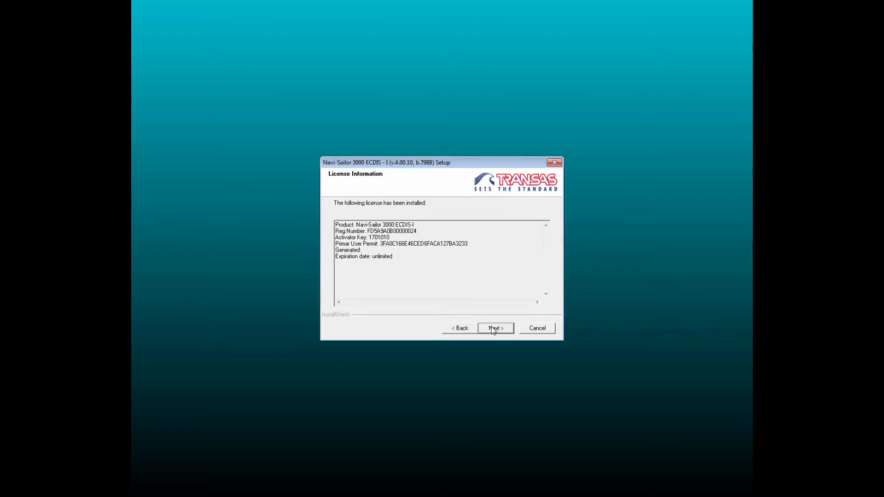
# - Proceed with the installation, allow the unverified driver software, and finish Setup with a reboot
pyautogui.click(491, 327)
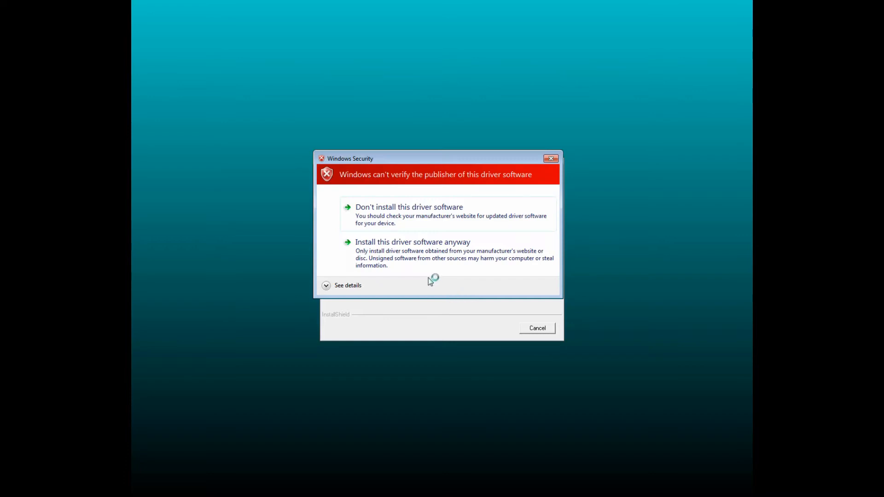
pyautogui.click(391, 250)
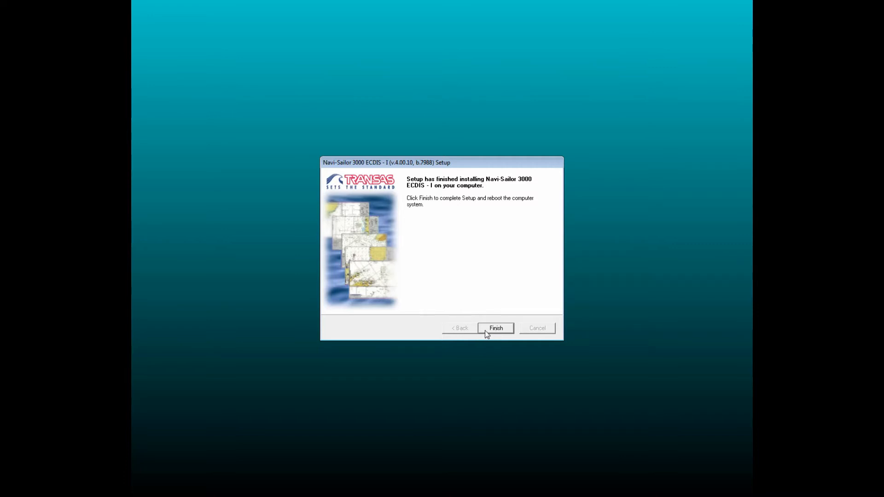
pyautogui.click(496, 328)
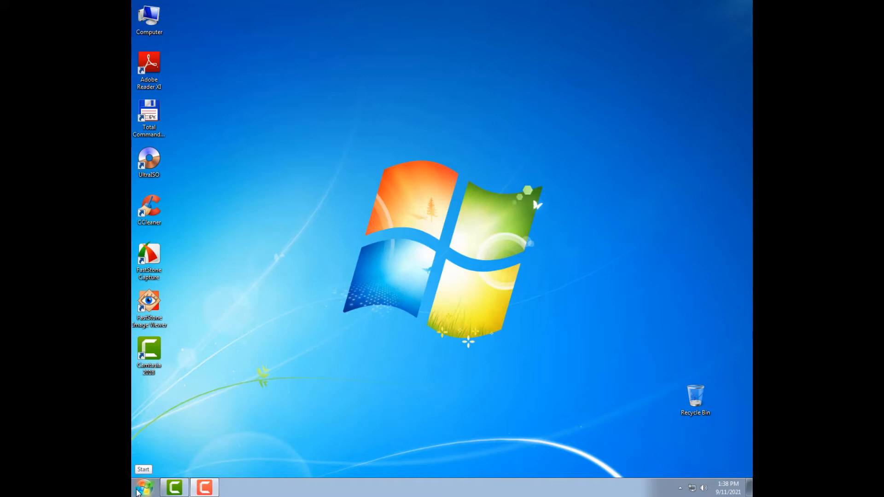
# - Open the 3_replace folder on the NS_Inst_Kit_2017 disc
pyautogui.click(143, 488)
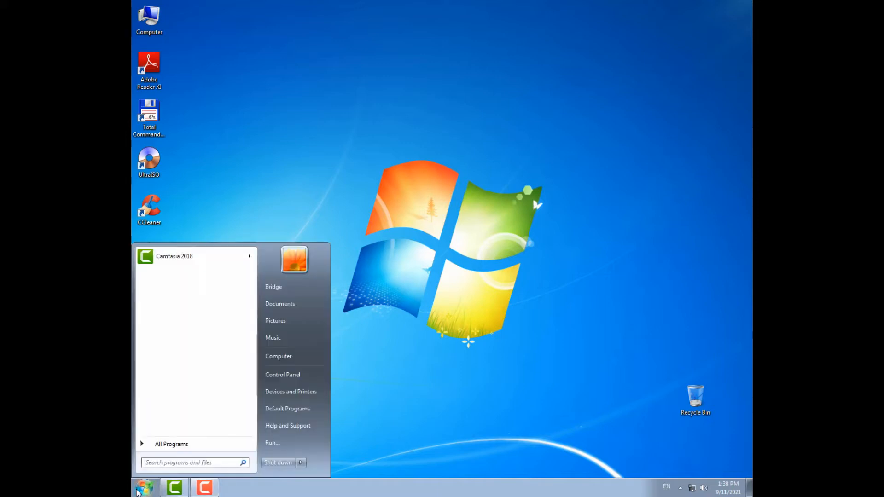
pyautogui.click(295, 357)
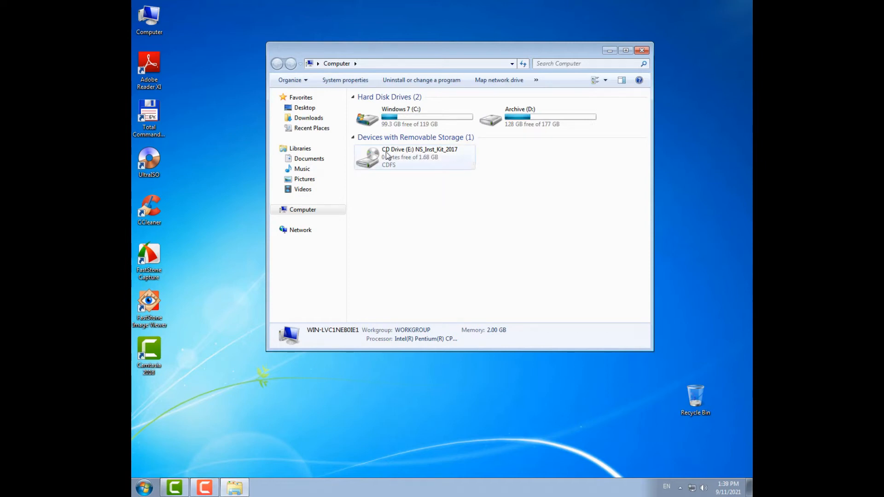
pyautogui.doubleClick(372, 167)
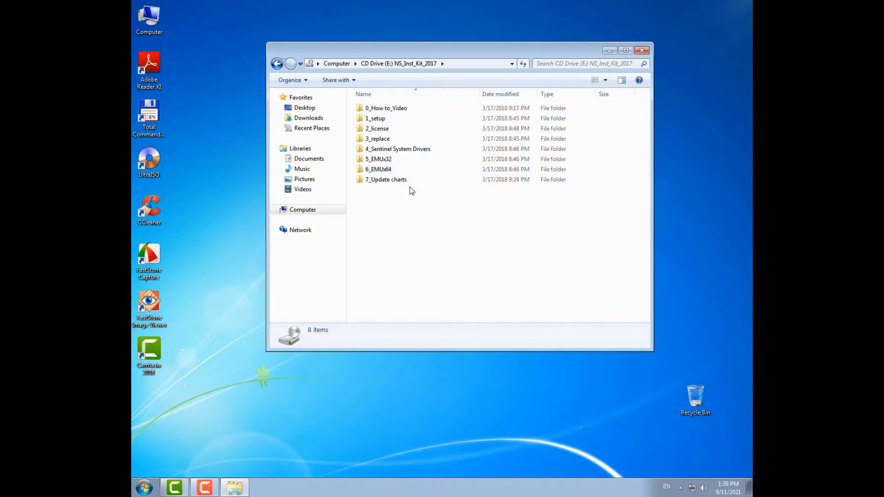
pyautogui.doubleClick(364, 141)
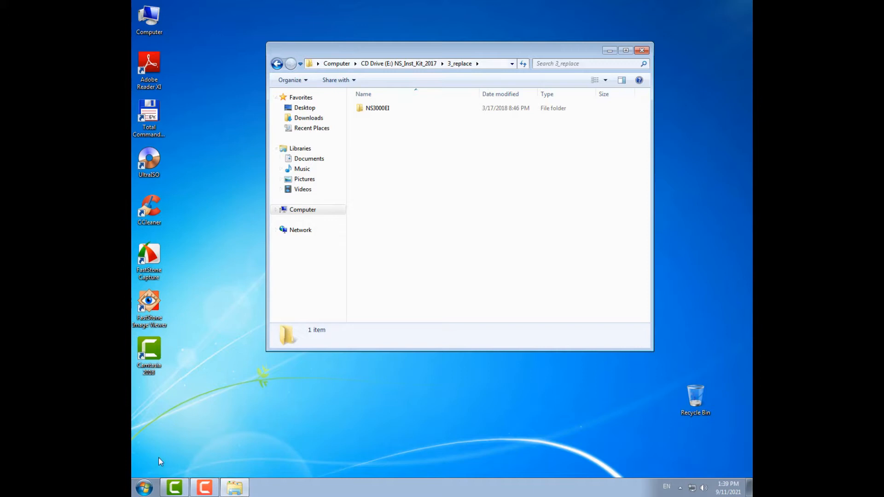
# - Open the Transas folder on the Windows 7 (C:) drive in a second window
pyautogui.click(139, 491)
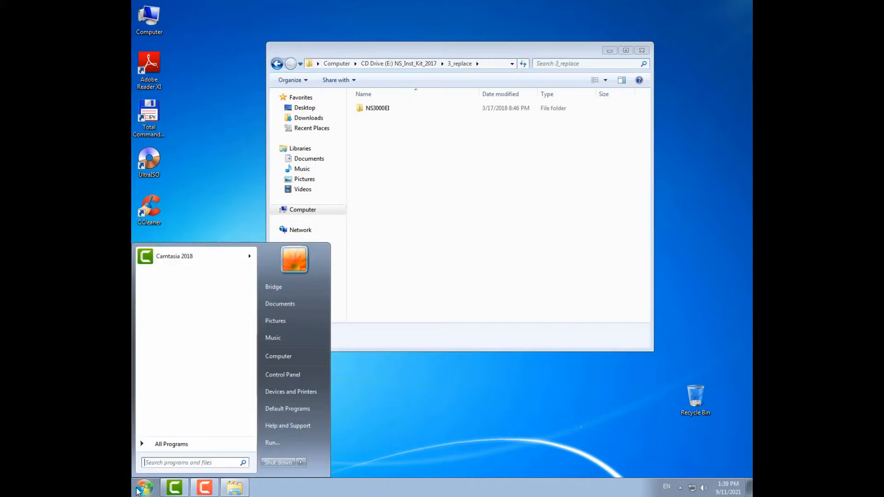
pyautogui.click(289, 356)
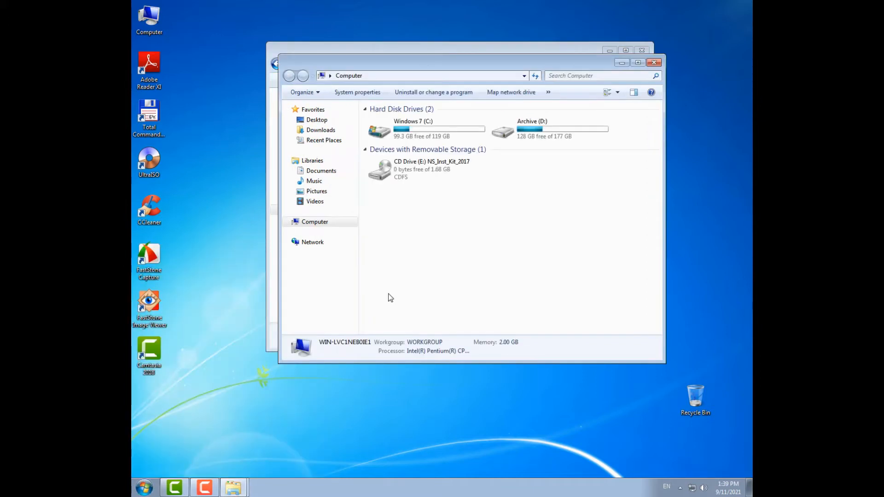
pyautogui.click(381, 134)
pyautogui.doubleClick(381, 134)
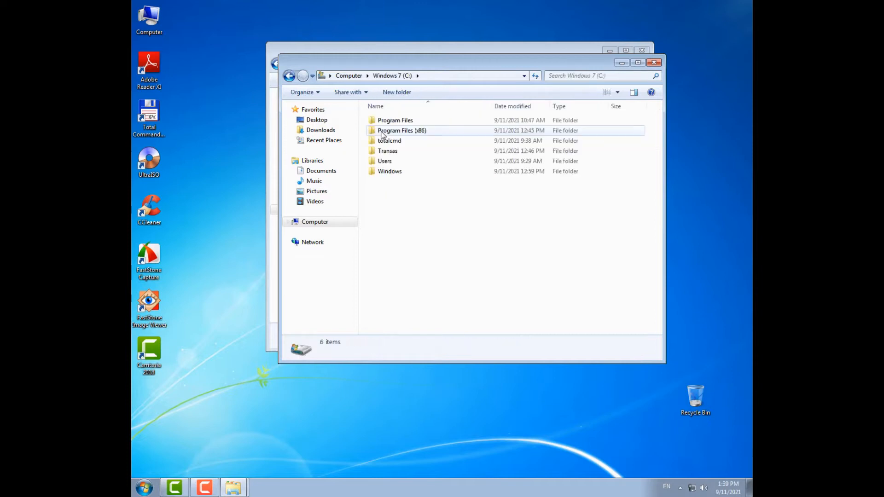
pyautogui.doubleClick(377, 150)
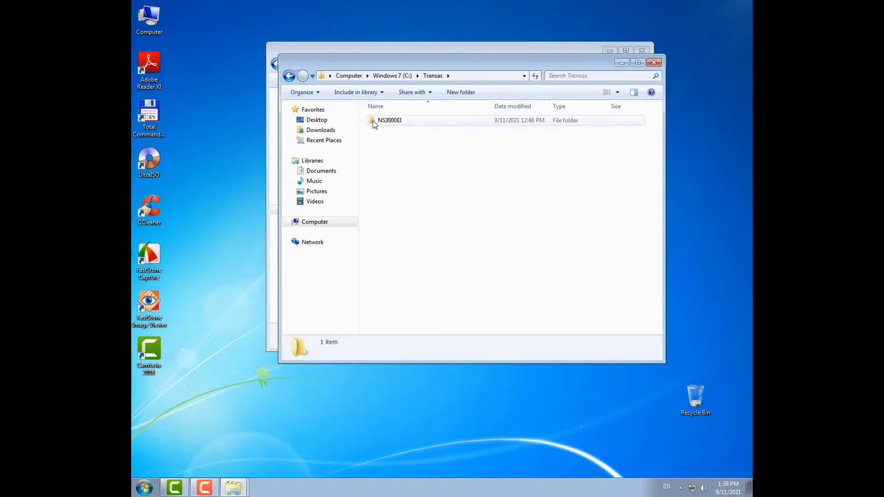
# - Delete the installed NS3000EI folder from C:\Transas
pyautogui.click(375, 123)
pyautogui.rightClick(375, 124)
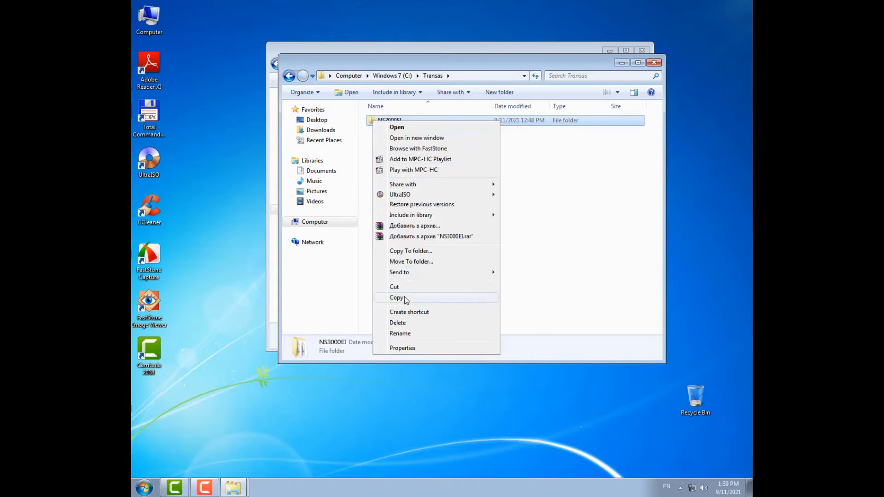
pyautogui.click(404, 325)
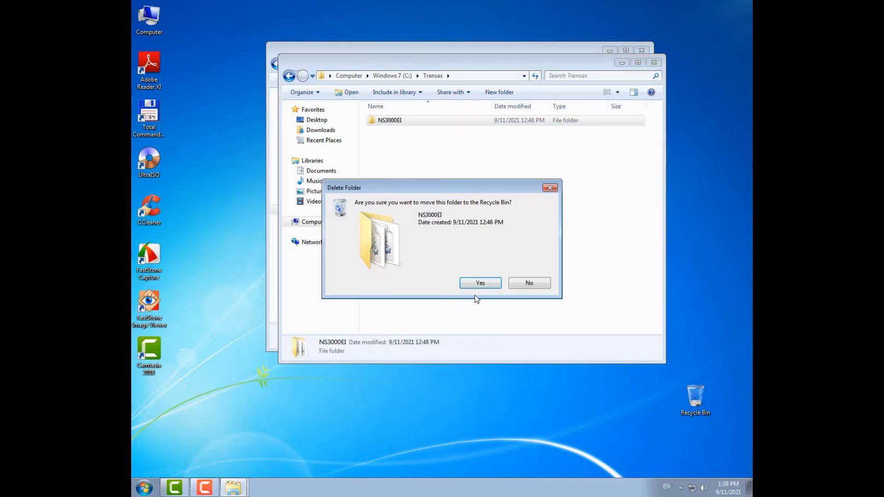
pyautogui.click(479, 282)
# - Arrange both folder windows side by side and copy NS3000EI from 3_replace on the disc into C:\Transas
pyautogui.moveTo(502, 68); pyautogui.dragTo(404, 185)
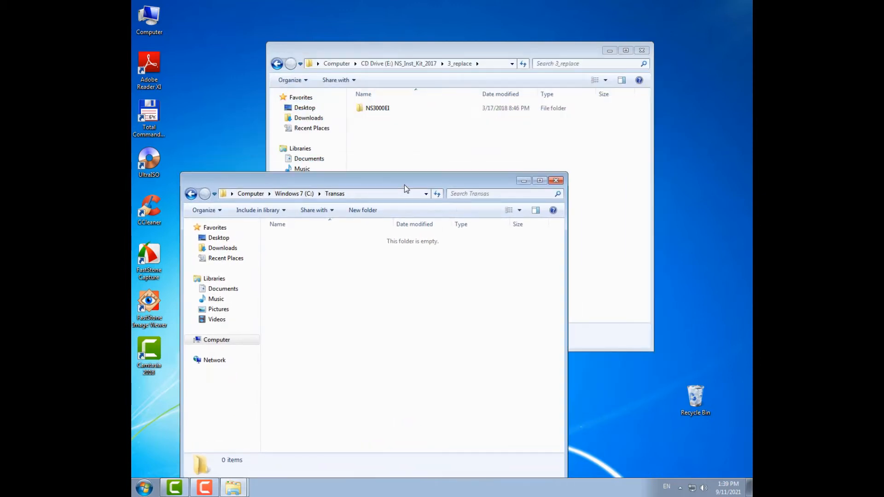
pyautogui.click(440, 54)
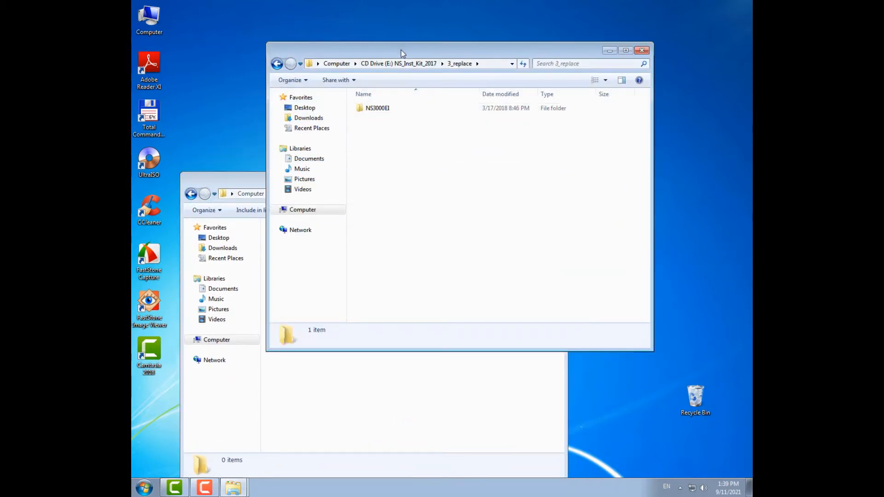
pyautogui.moveTo(399, 47); pyautogui.dragTo(461, 27)
pyautogui.moveTo(422, 90); pyautogui.dragTo(295, 299)
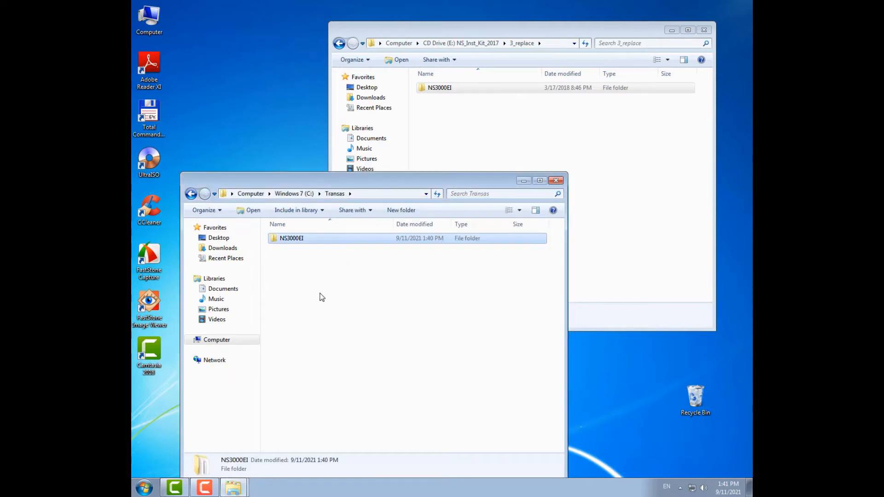
# - Reposition the Transas folder window and return the disc window to the root folder of NS_Inst_Kit_2017
pyautogui.moveTo(380, 185); pyautogui.dragTo(411, 146)
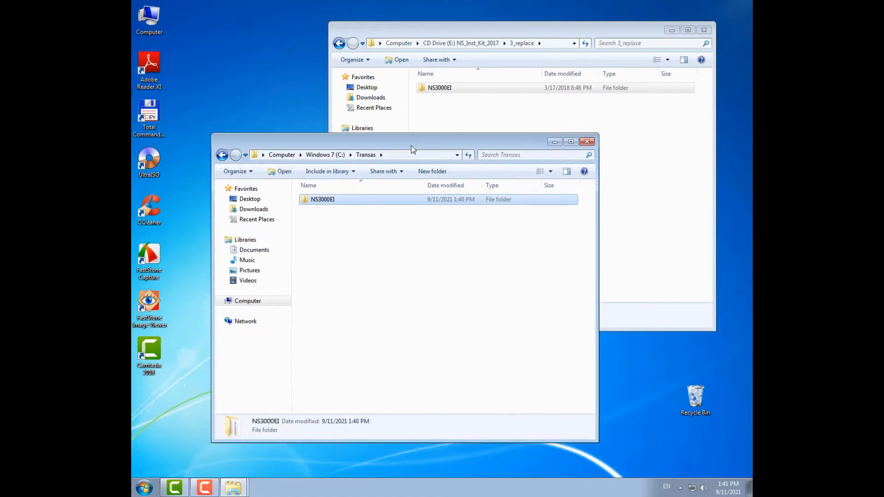
pyautogui.click(480, 30)
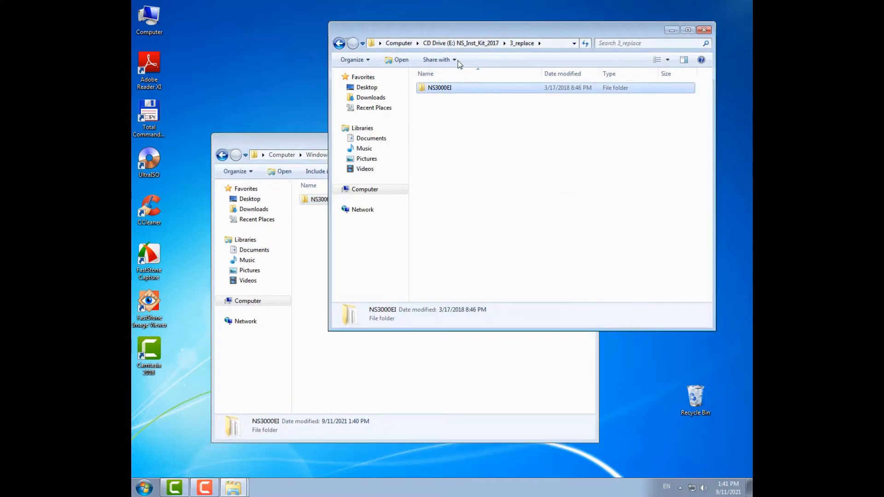
pyautogui.click(460, 43)
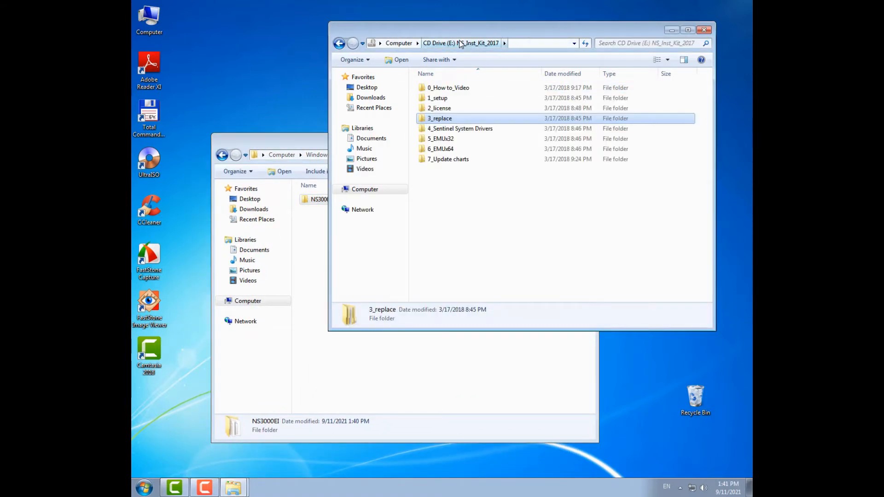
# - Launch Sentinel System Driver Installer 7.5.9 from the 4_Sentinel System Drivers folder and confirm upgrading the previous version
pyautogui.click(426, 131)
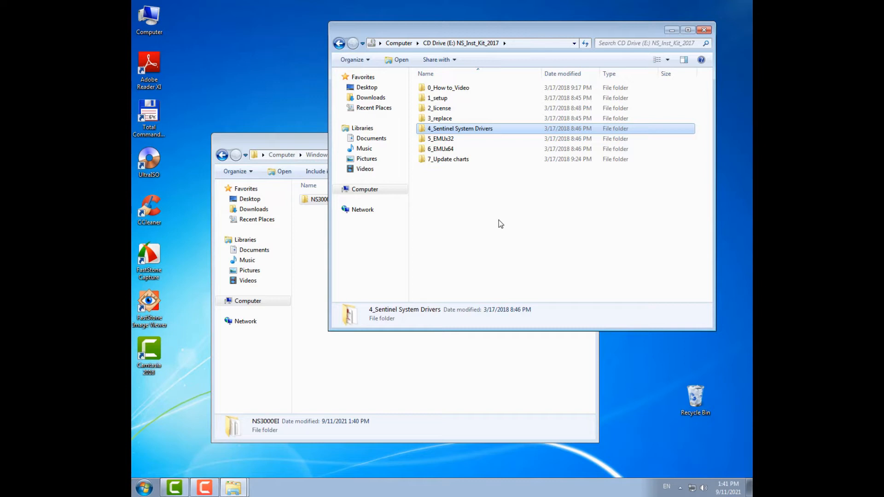
pyautogui.doubleClick(425, 133)
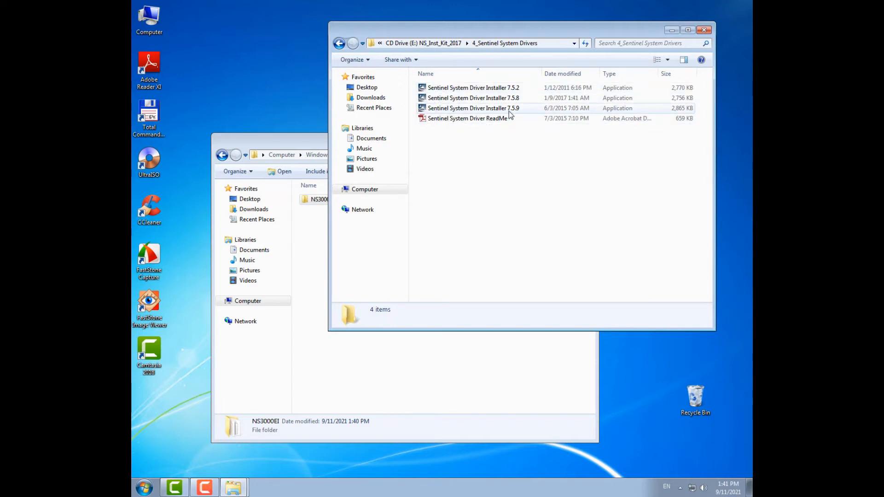
pyautogui.click(424, 111)
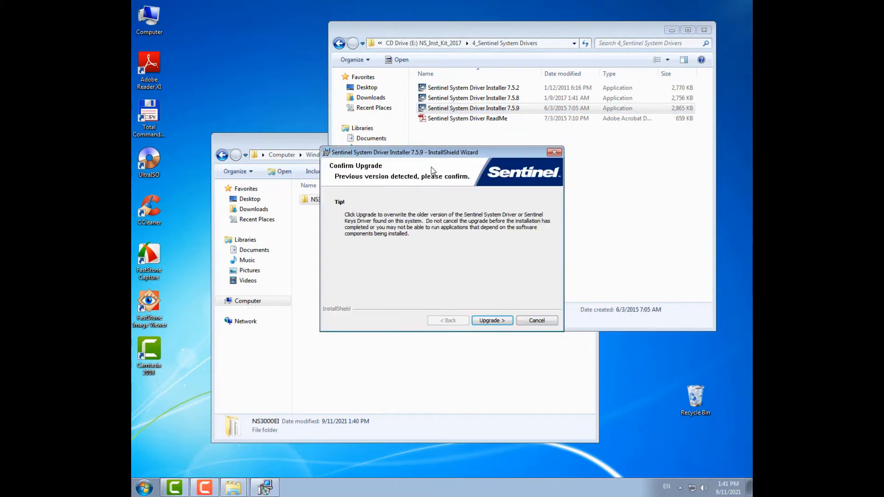
pyautogui.click(491, 322)
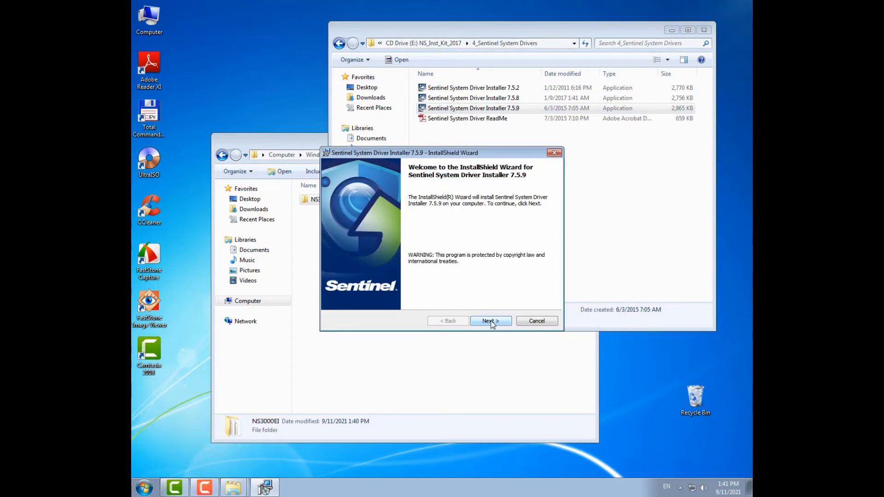
# - Accept the license terms, install the Sentinel System Driver with the Complete setup type and finish the wizard
pyautogui.click(491, 321)
pyautogui.click(382, 286)
pyautogui.click(499, 322)
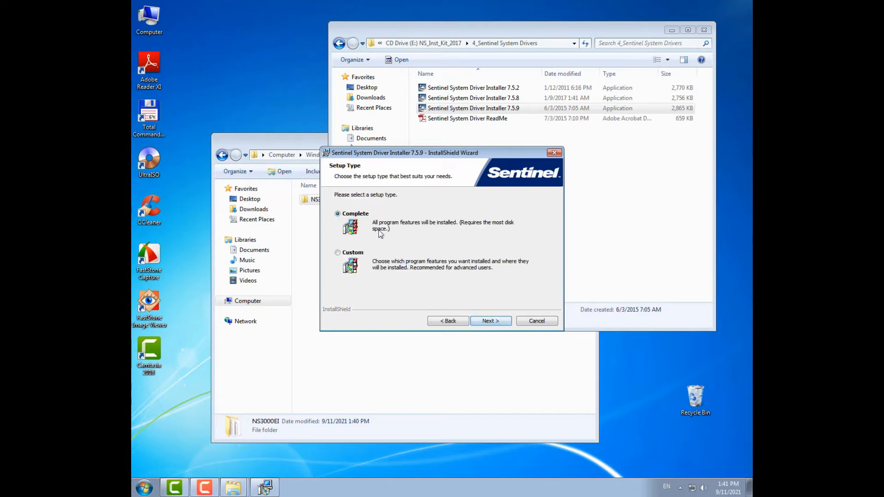
pyautogui.click(491, 322)
pyautogui.click(490, 322)
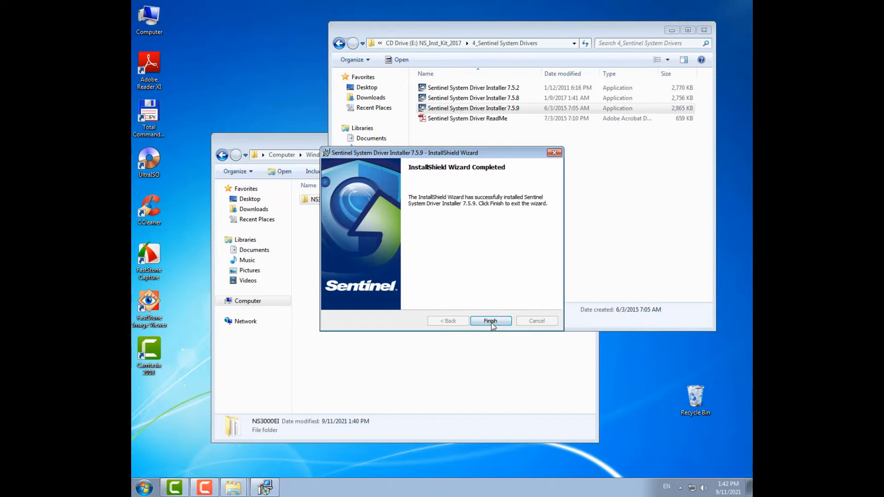
pyautogui.click(491, 321)
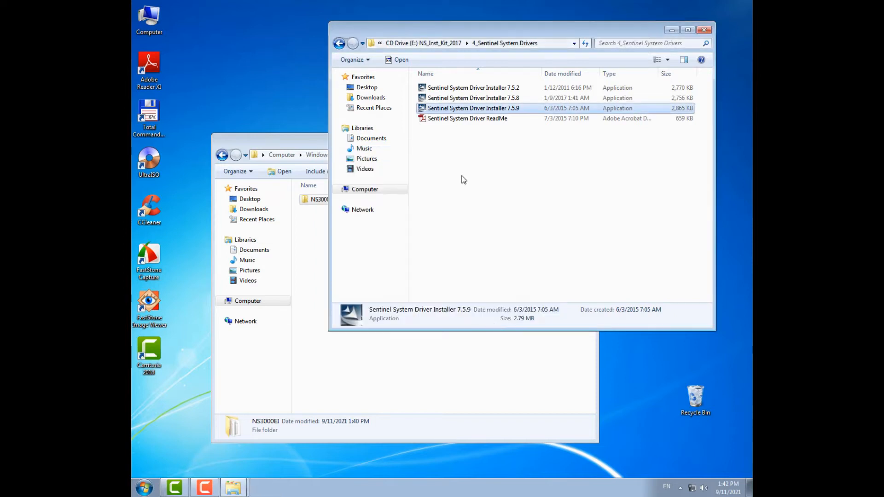
# - Merge the 057f registration file from the disc's 6_EMUx64 folder into the registry
pyautogui.click(421, 44)
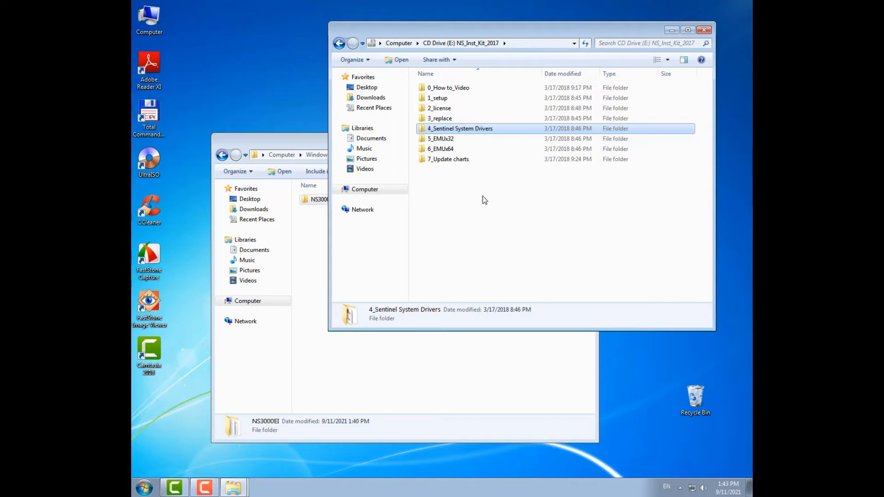
pyautogui.click(426, 152)
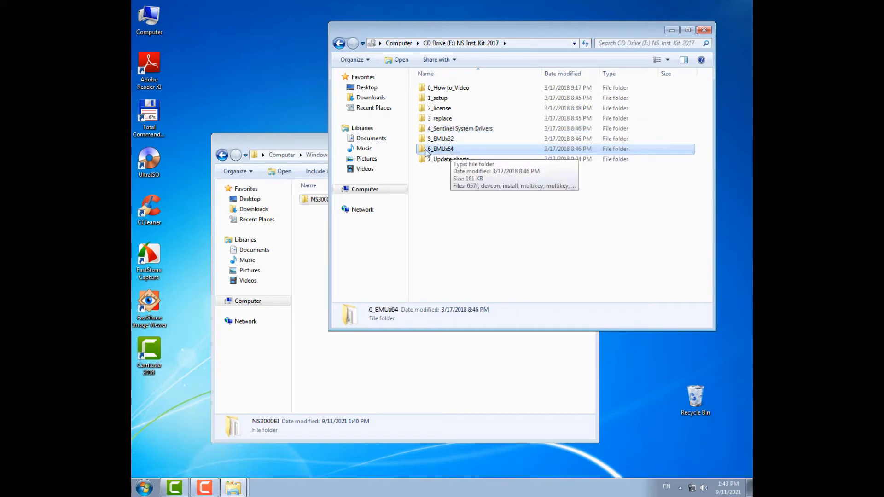
pyautogui.doubleClick(426, 153)
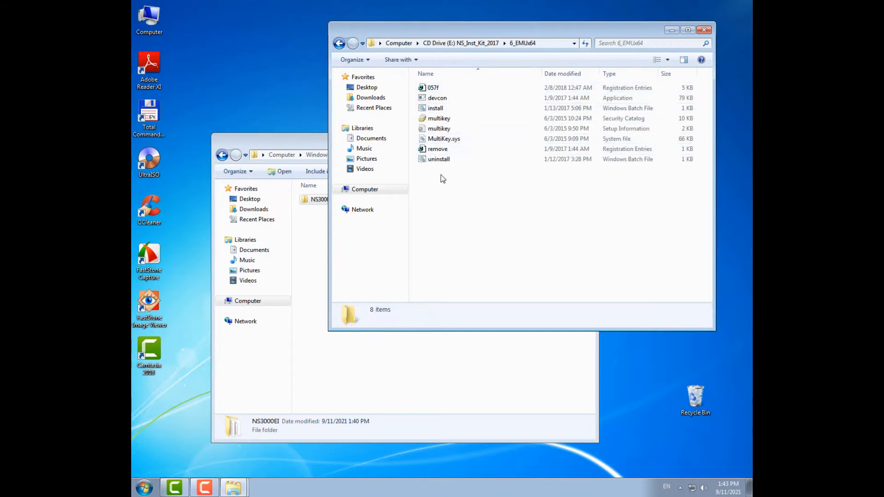
pyautogui.doubleClick(425, 89)
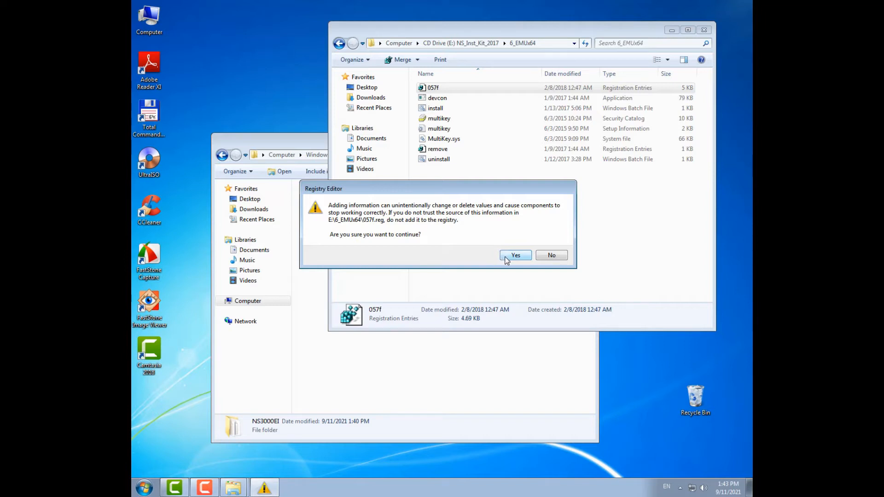
pyautogui.click(506, 260)
pyautogui.click(555, 245)
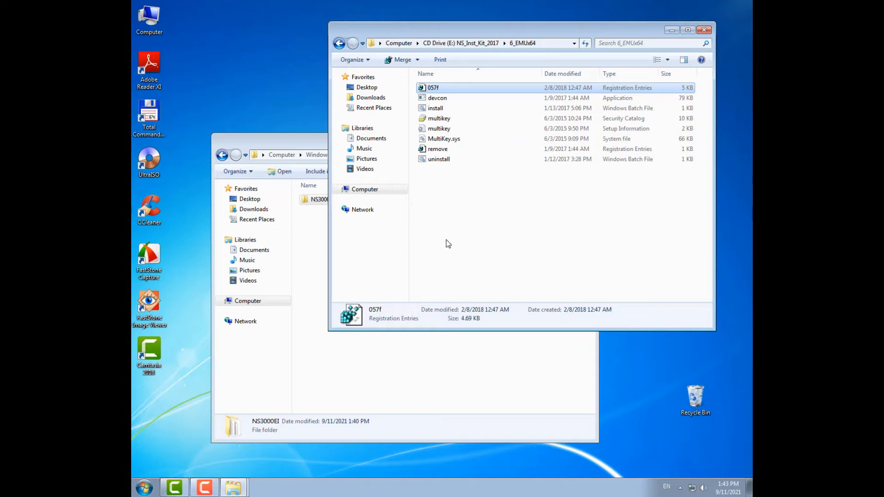
# - Start Total Commander and dismiss its shareware notice and Configuration dialog, keeping the default settings
pyautogui.click(157, 112)
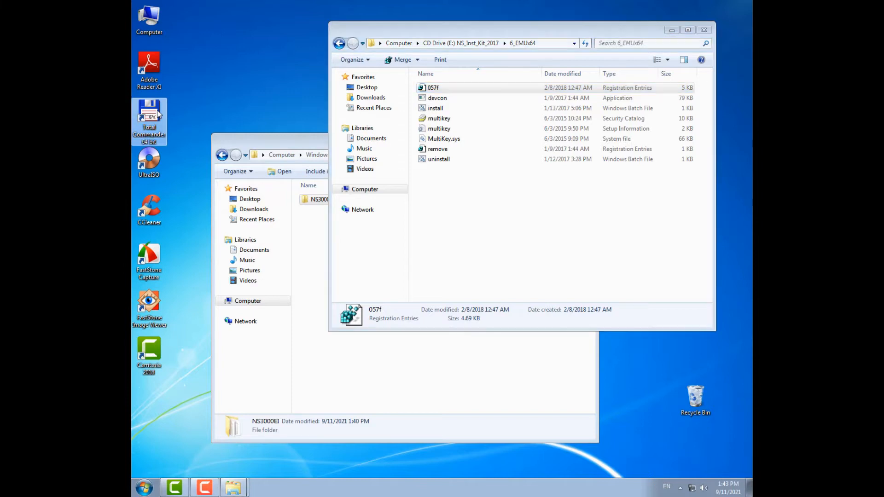
pyautogui.doubleClick(157, 111)
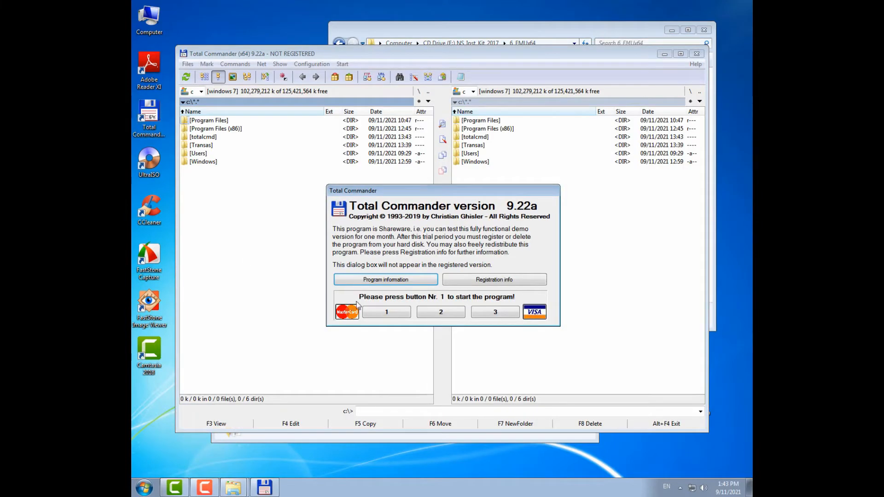
pyautogui.click(393, 313)
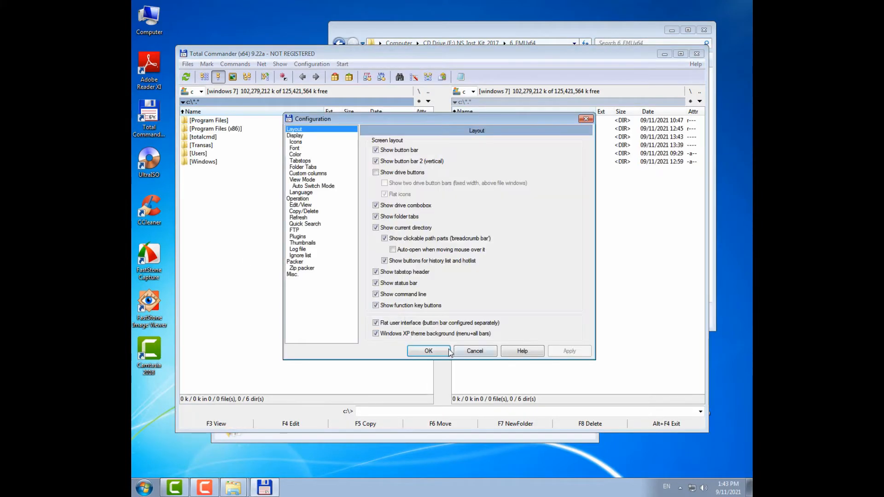
pyautogui.click(445, 355)
pyautogui.click(491, 290)
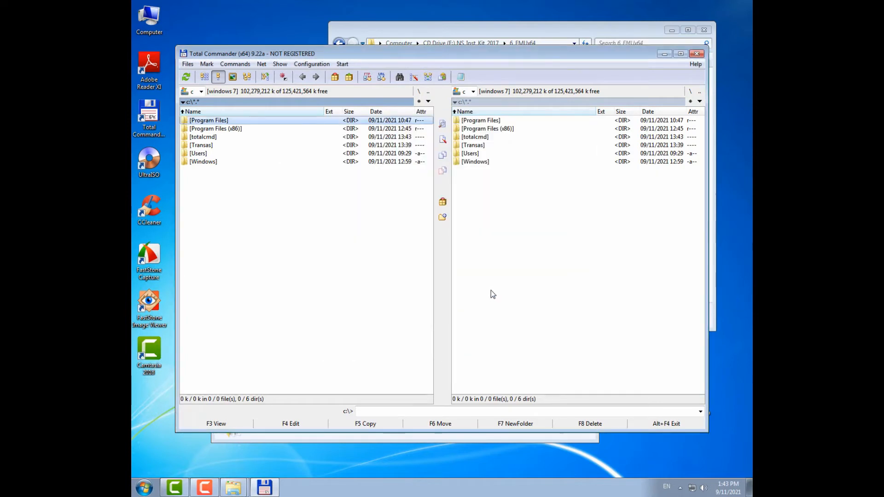
# - Reposition the Total Commander window and show the 6_EMUx64 folder of the NS_Inst_Kit_2017 disc in one file pane
pyautogui.moveTo(376, 58); pyautogui.dragTo(403, 109)
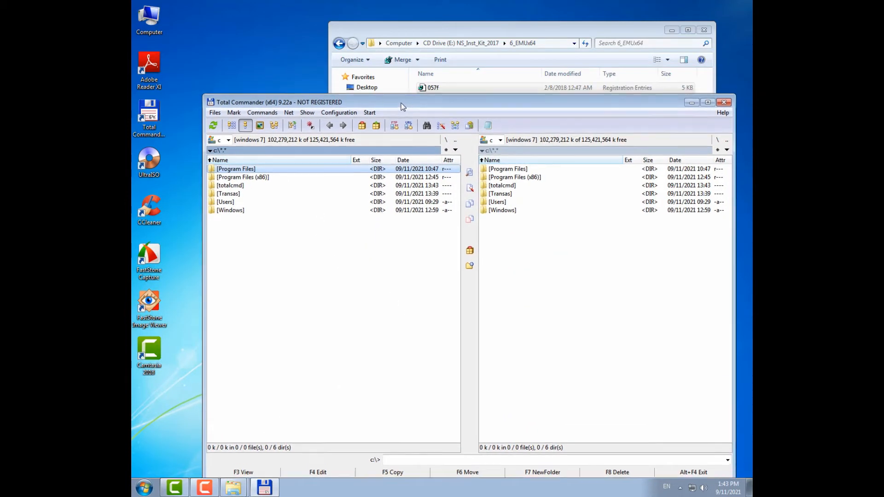
pyautogui.click(228, 144)
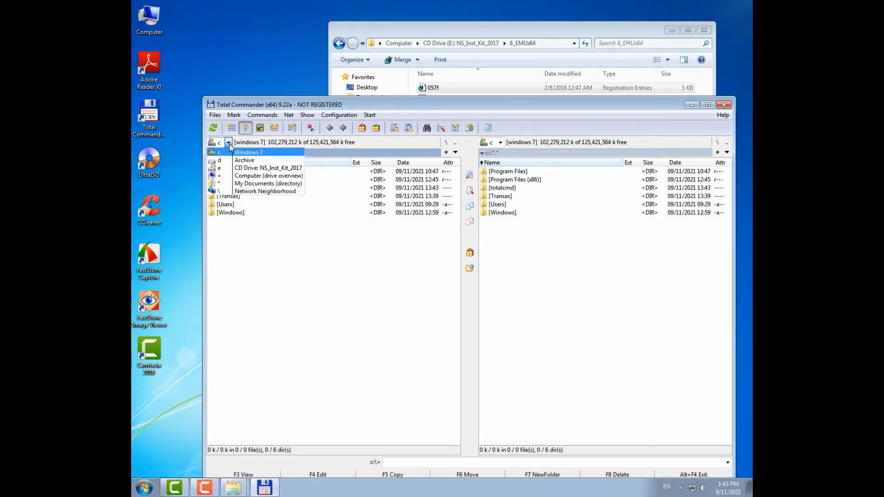
pyautogui.click(222, 169)
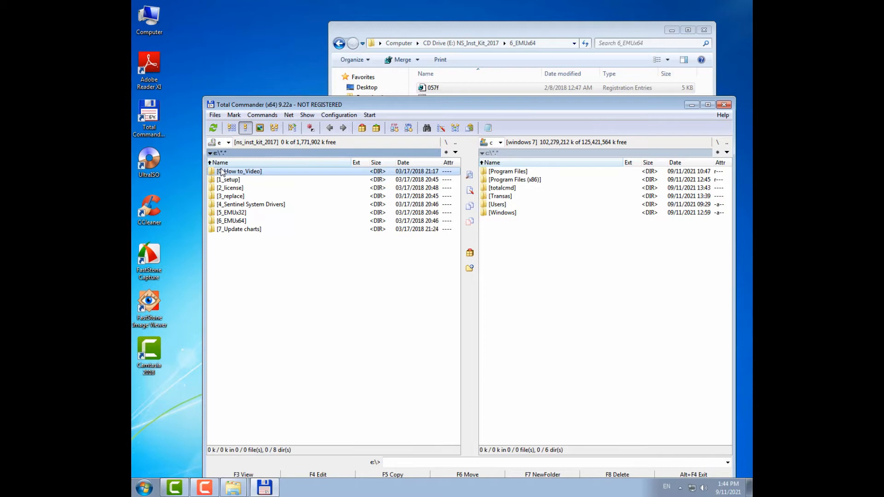
pyautogui.doubleClick(214, 222)
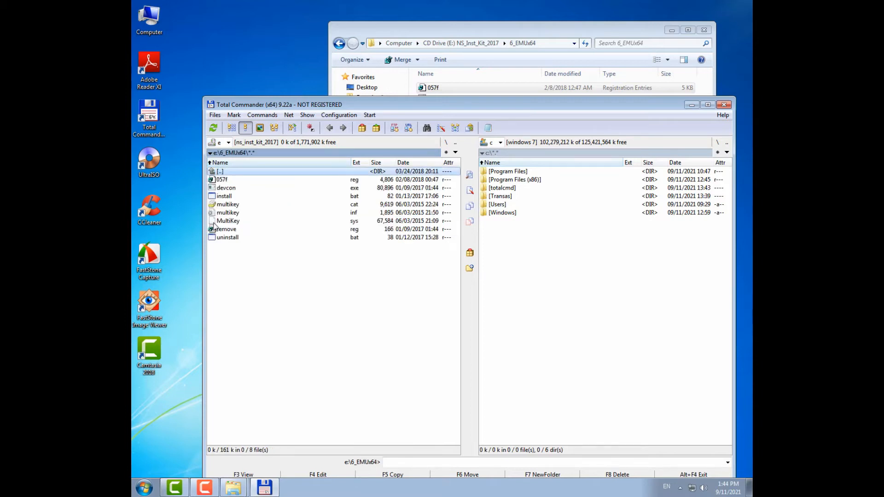
# - Run install.bat, allow the unverified driver software to install anyway, open the driver installation status, and close Total Commander
pyautogui.click(216, 197)
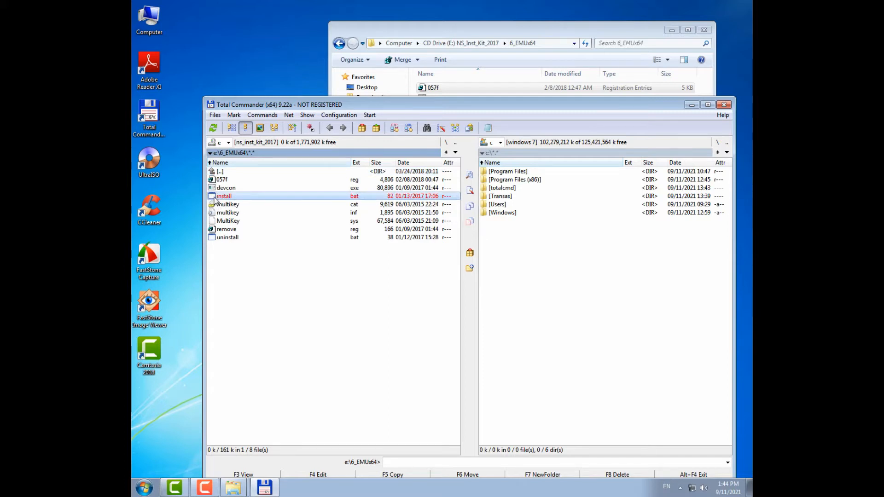
pyautogui.doubleClick(214, 200)
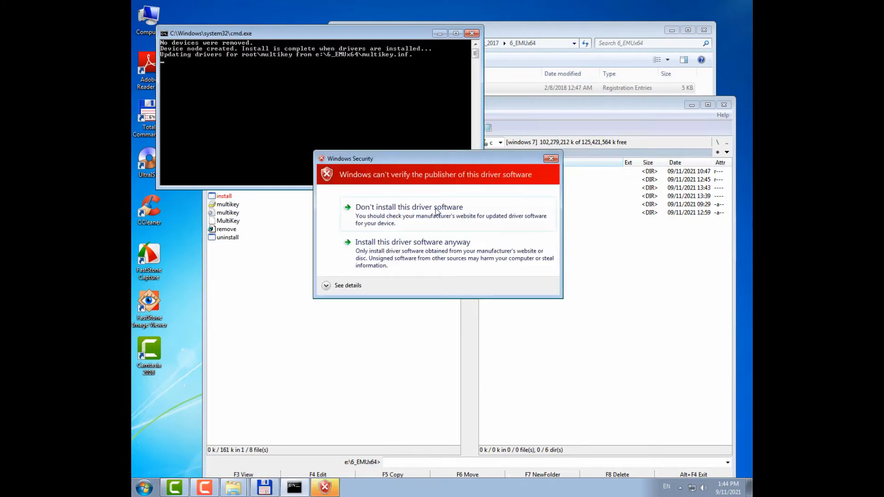
pyautogui.click(400, 258)
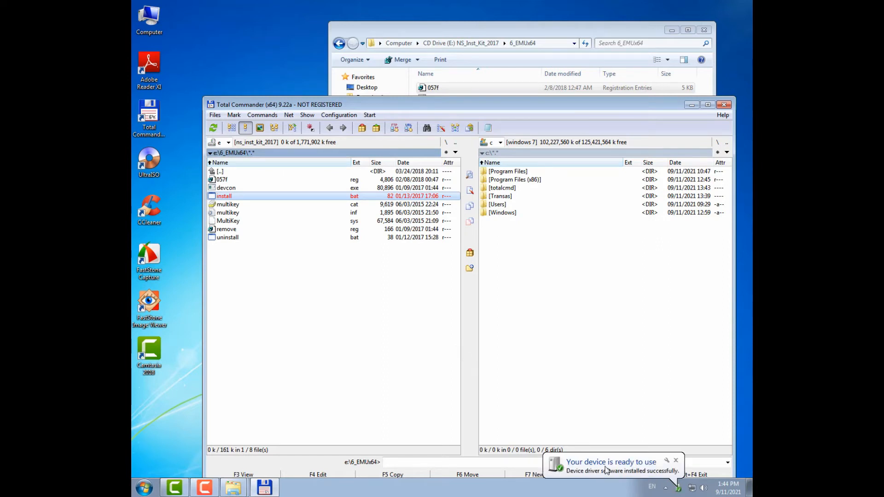
pyautogui.click(605, 471)
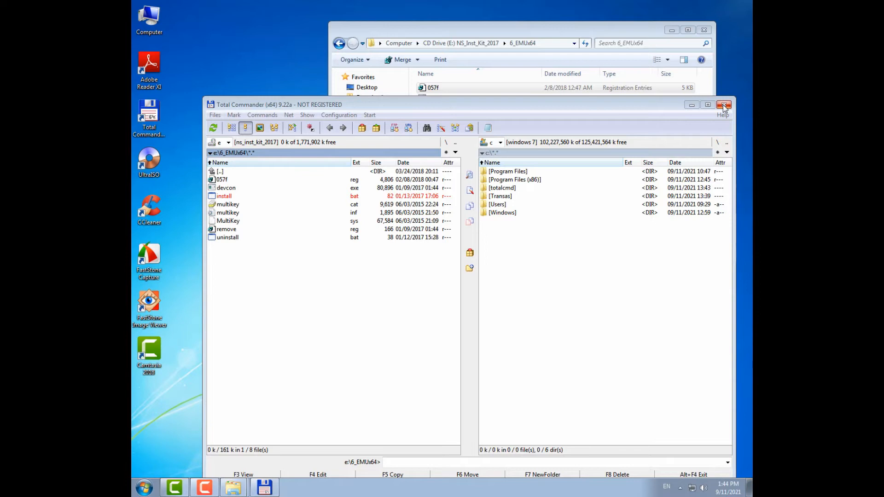
pyautogui.click(692, 106)
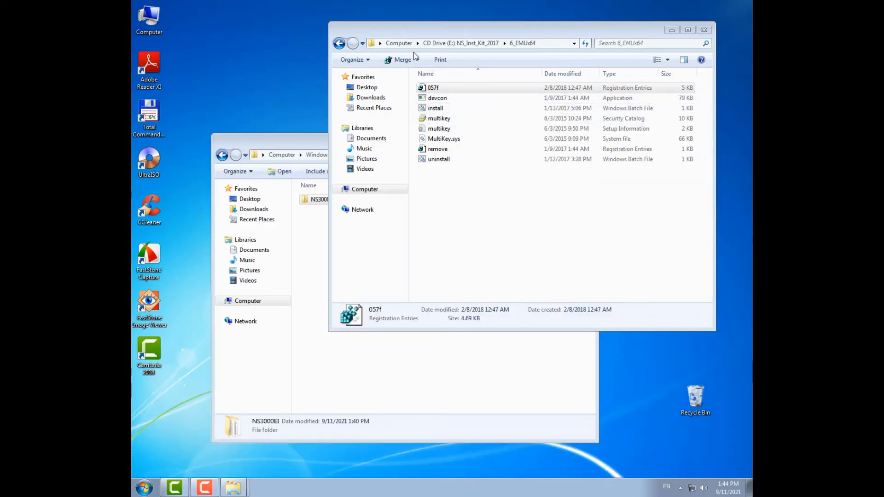
# - Check the contents of the disc's 7_Update charts folder and return to the disc's root folder
pyautogui.click(439, 43)
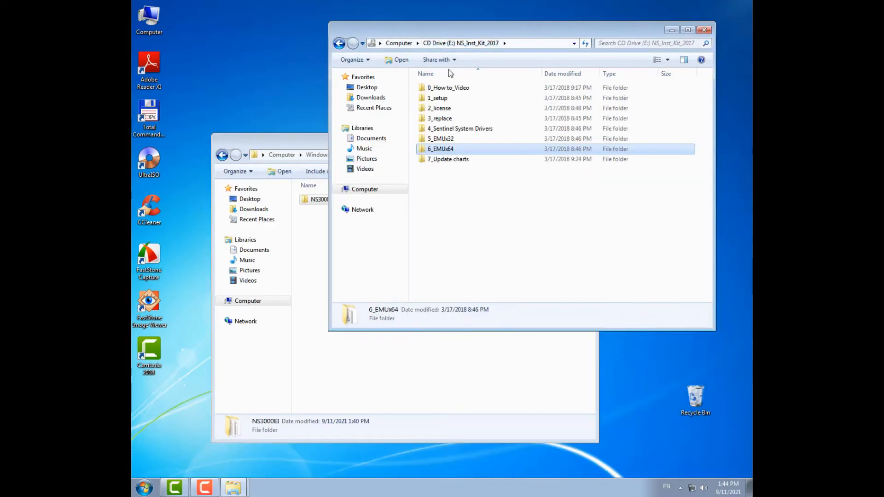
pyautogui.doubleClick(423, 159)
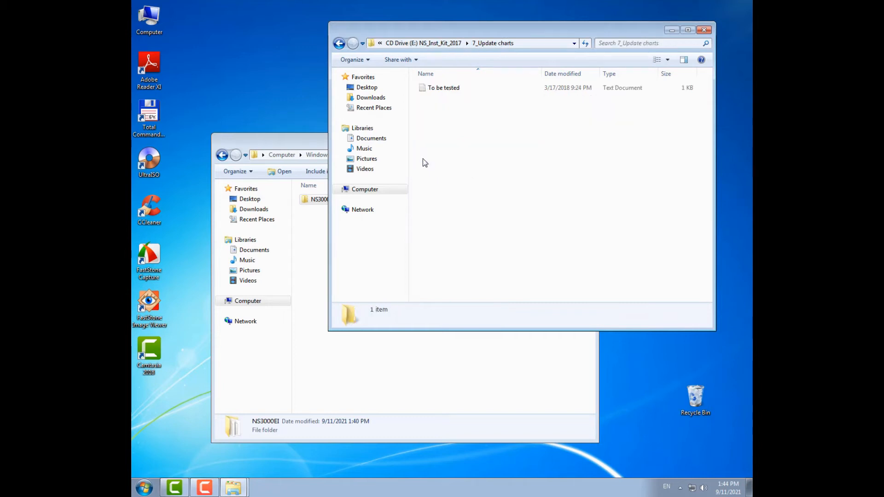
pyautogui.click(338, 44)
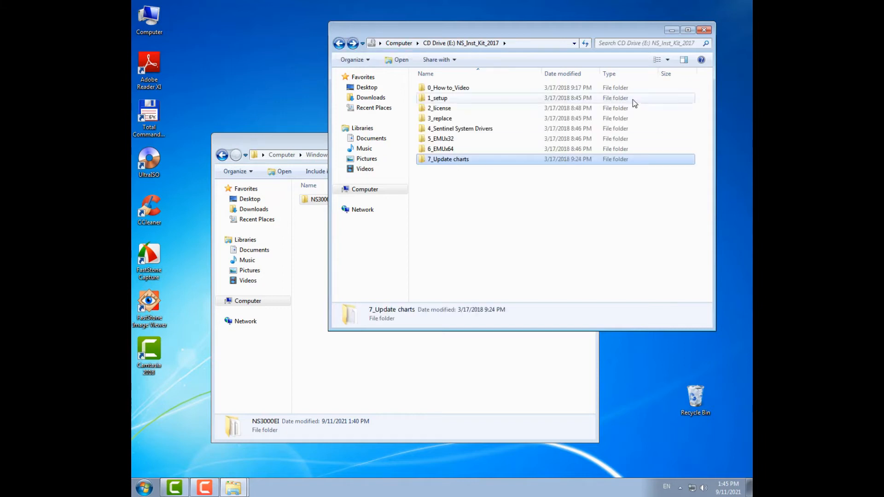
# - Close both folder windows and the driver installation status dialog, and bring up the computer's shut-down options
pyautogui.click(705, 30)
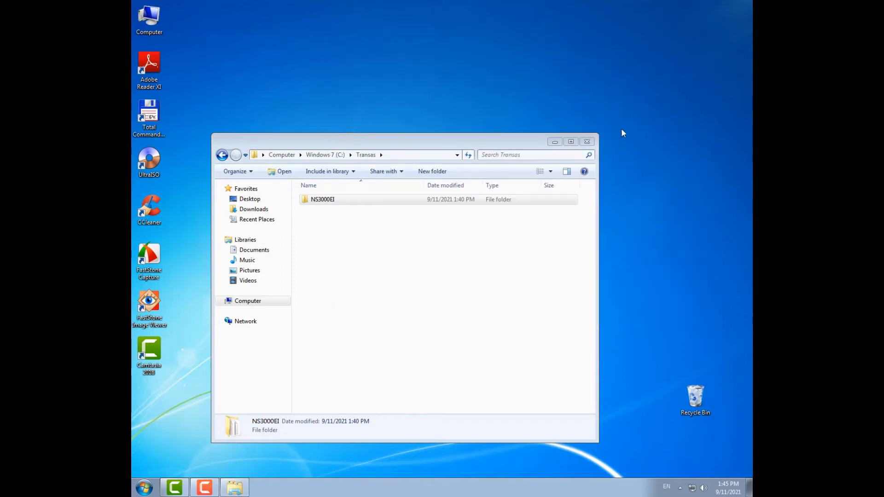
pyautogui.click(588, 141)
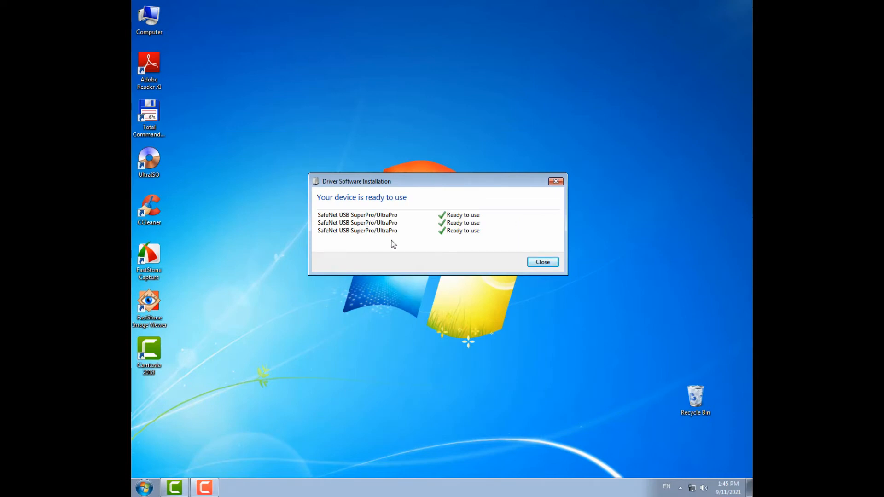
pyautogui.click(539, 262)
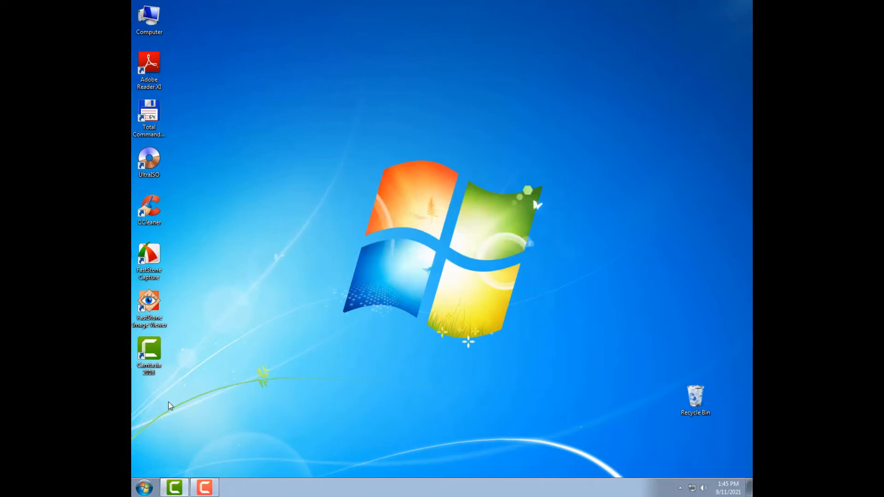
pyautogui.click(144, 487)
pyautogui.moveTo(303, 465)
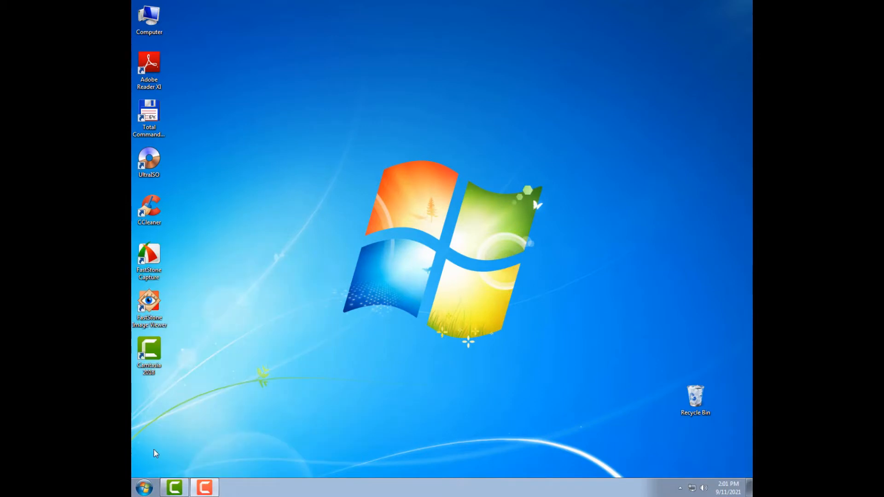
# - Set the installed Navi-Sailor 3000 ECDIS - I program shortcut to run in compatibility mode for Windows XP (Service Pack 2)
pyautogui.click(146, 492)
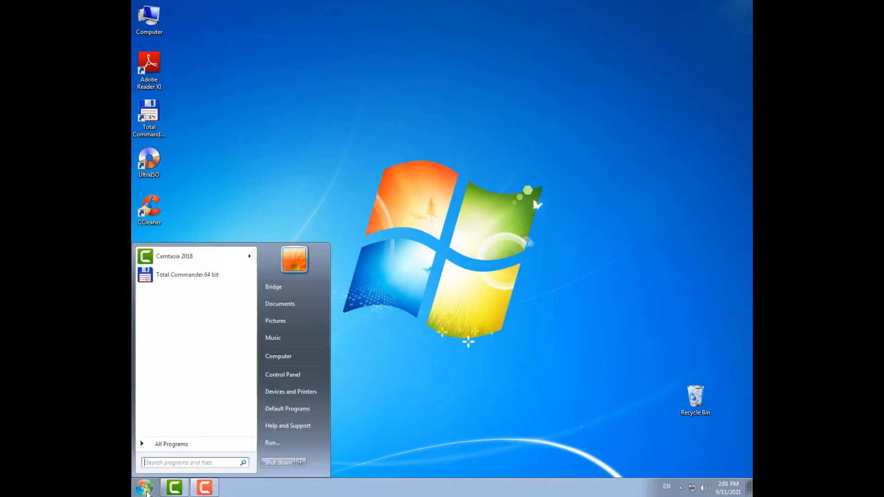
pyautogui.click(163, 445)
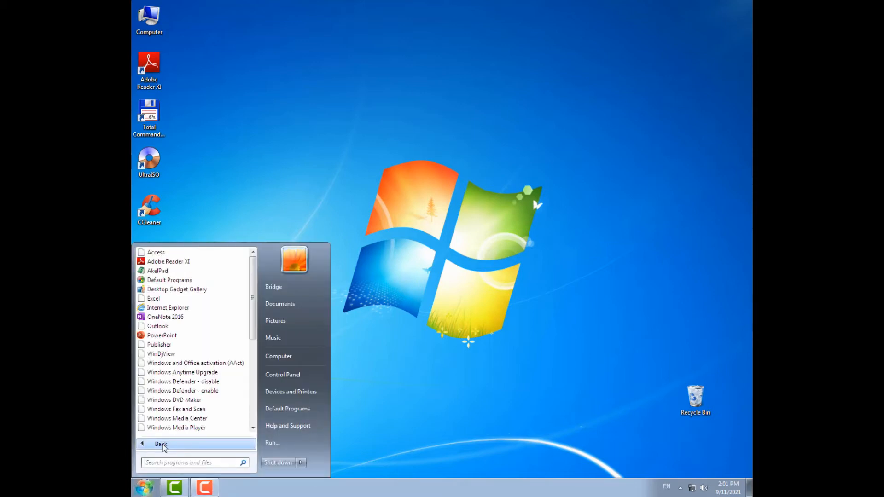
pyautogui.moveTo(253, 340); pyautogui.dragTo(253, 427)
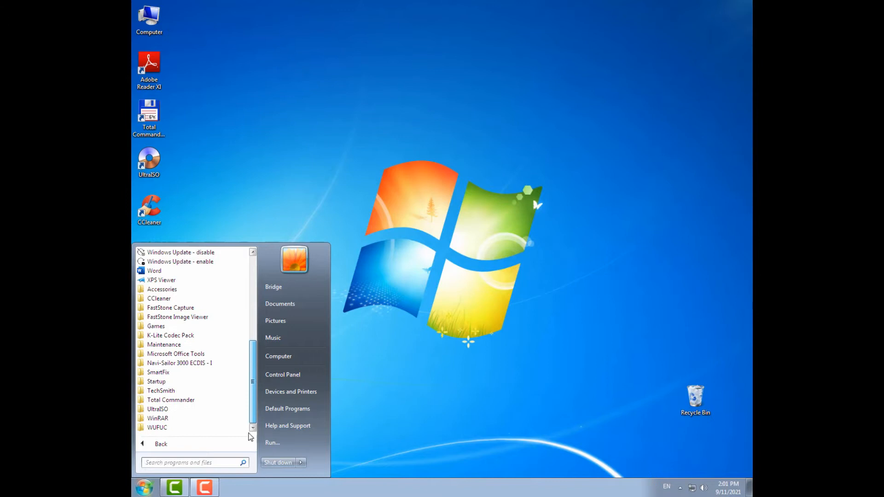
pyautogui.click(201, 364)
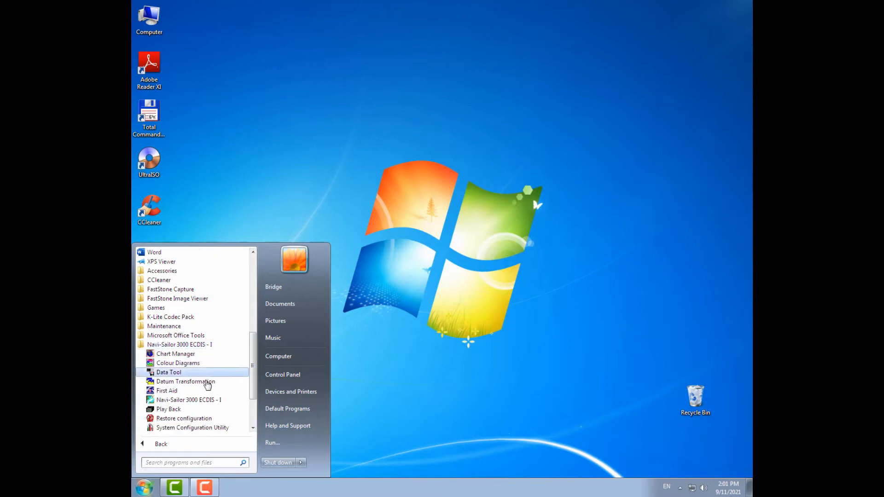
pyautogui.rightClick(175, 404)
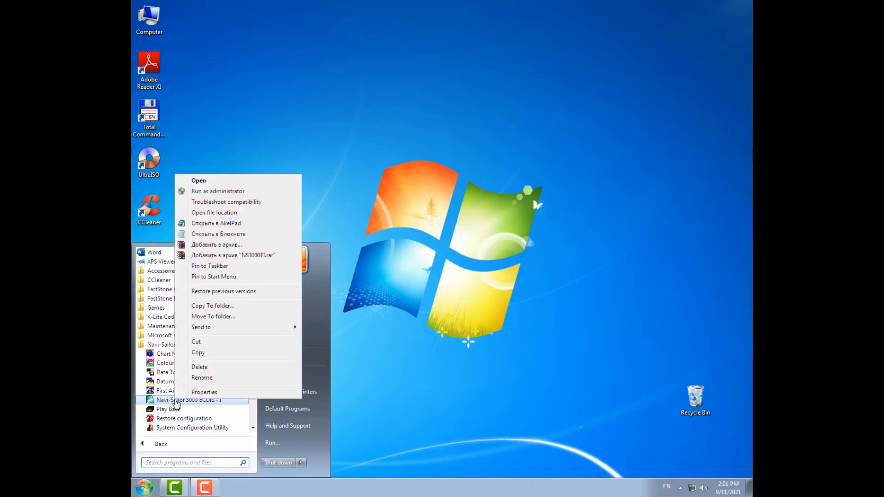
pyautogui.click(217, 397)
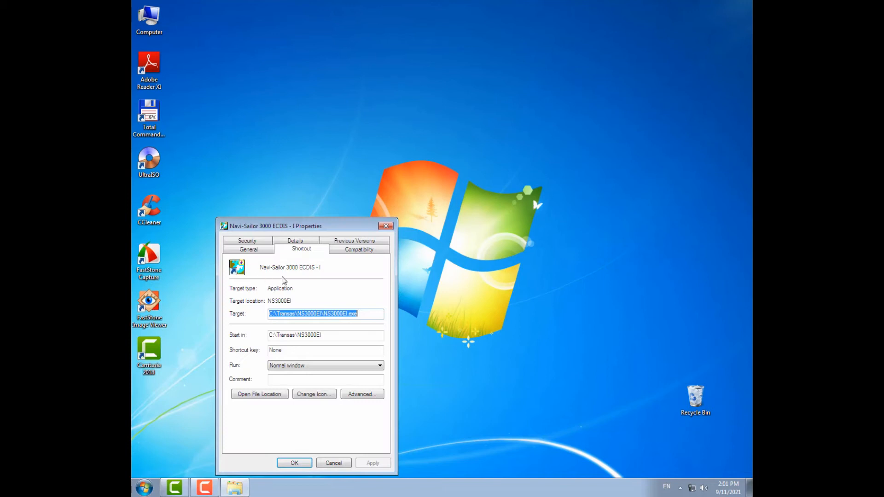
pyautogui.click(360, 250)
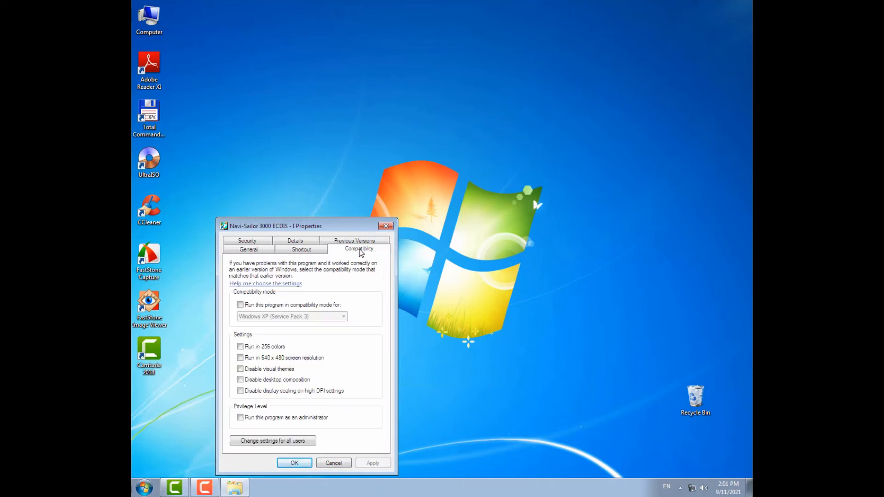
pyautogui.click(240, 305)
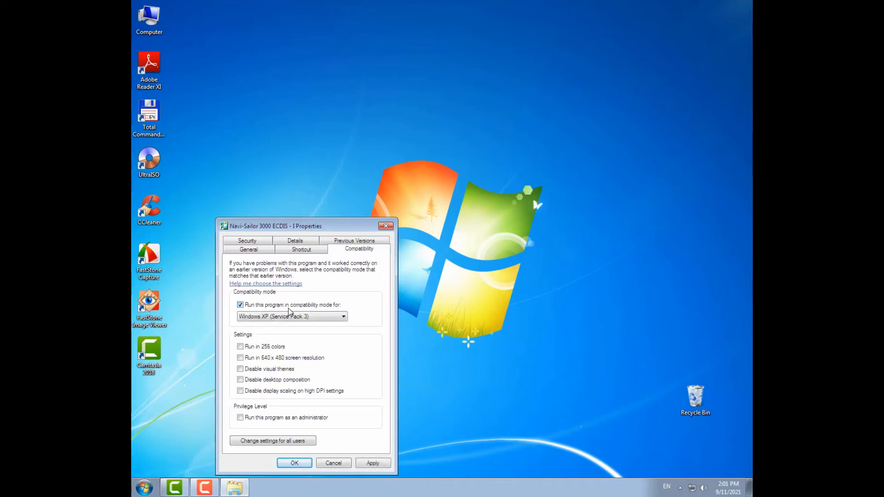
pyautogui.click(343, 318)
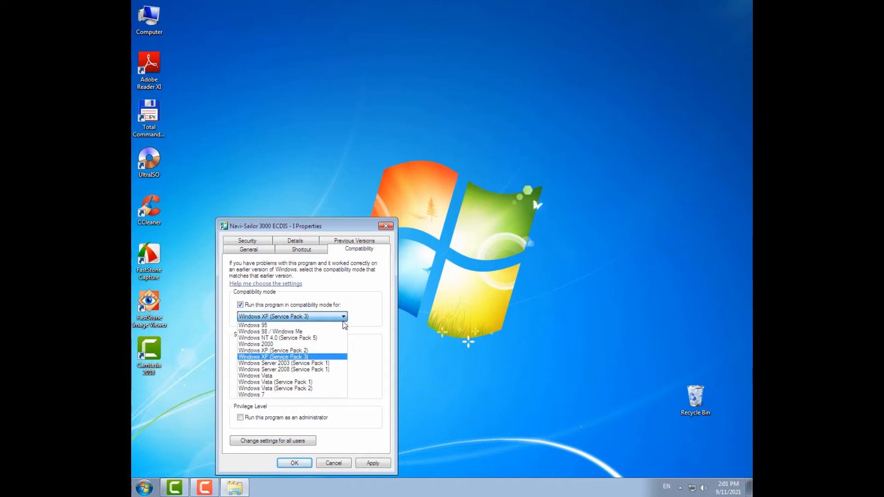
pyautogui.click(330, 354)
pyautogui.click(378, 466)
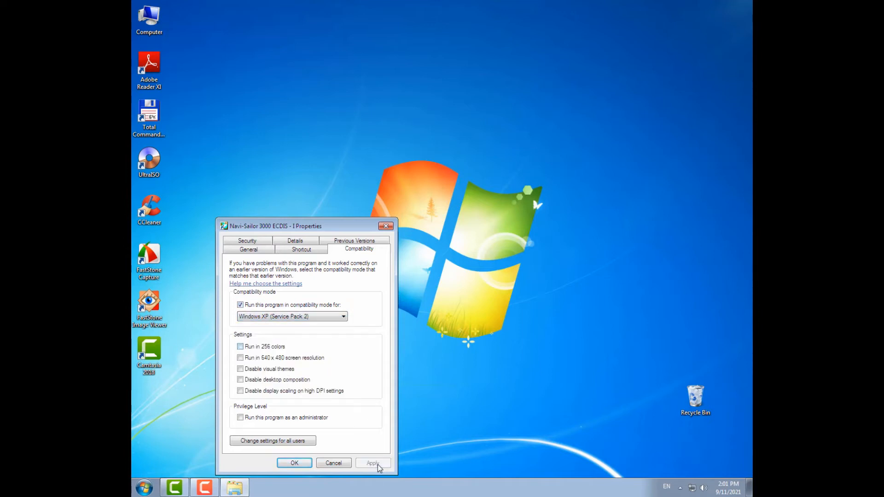
pyautogui.click(294, 463)
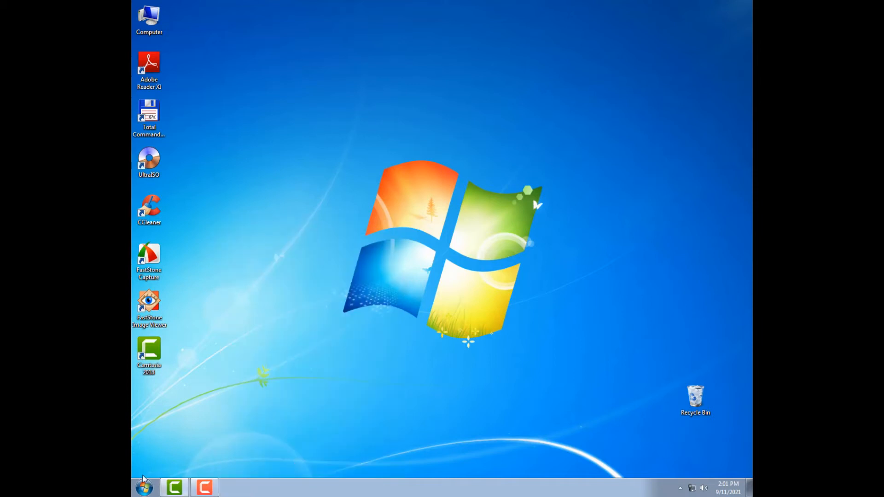
# - Copy the Navi-Sailor 3000 ECDIS - I shortcut from the installed programs and paste it onto the desktop
pyautogui.click(133, 491)
pyautogui.click(168, 444)
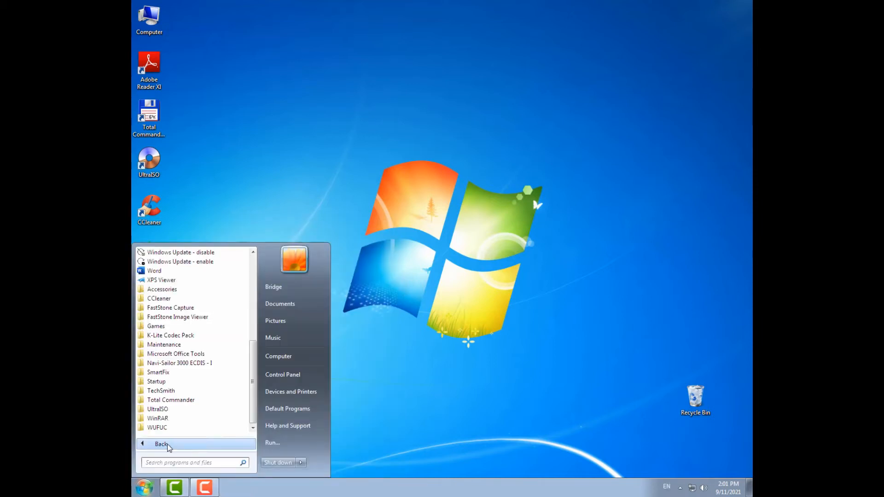
pyautogui.click(175, 364)
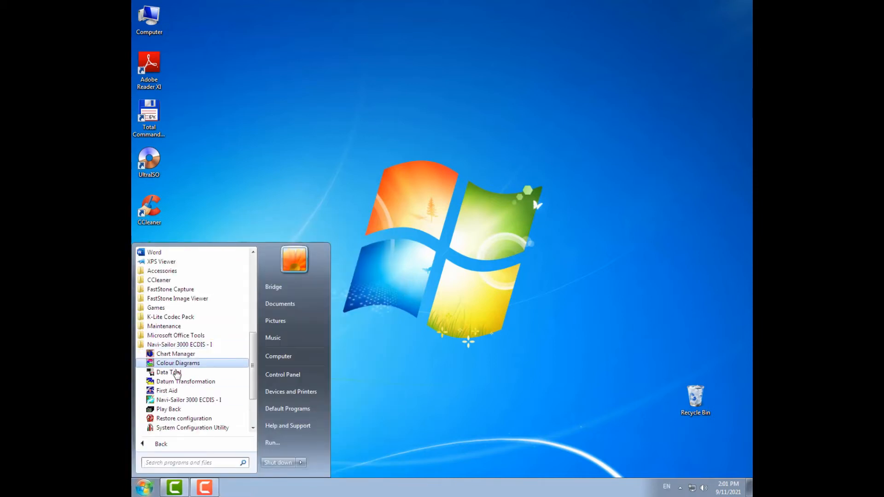
pyautogui.rightClick(178, 402)
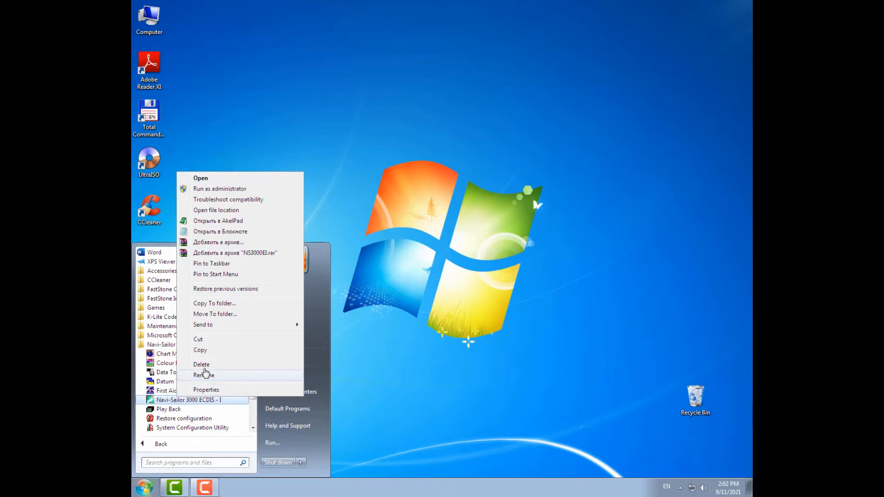
pyautogui.click(211, 353)
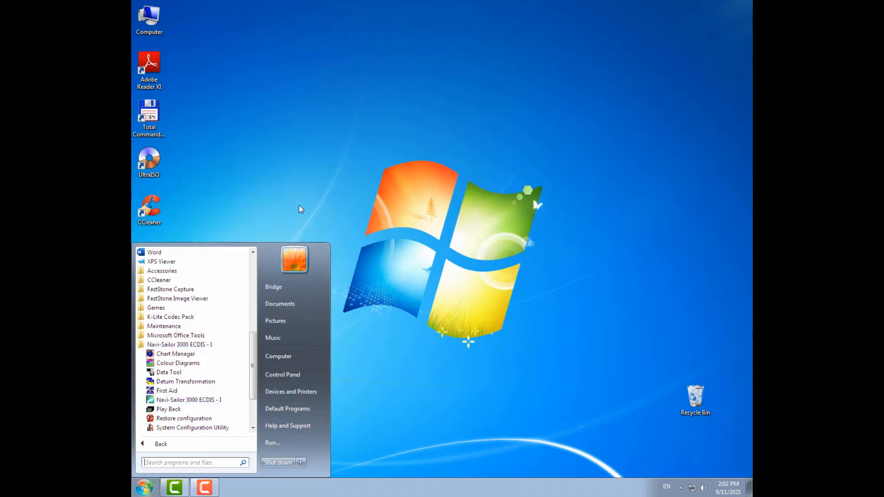
pyautogui.click(355, 95)
pyautogui.rightClick(356, 96)
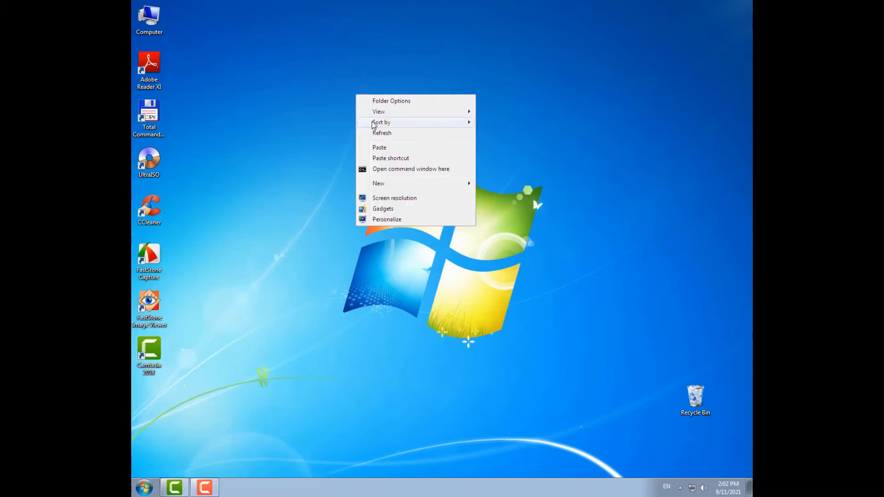
pyautogui.click(391, 147)
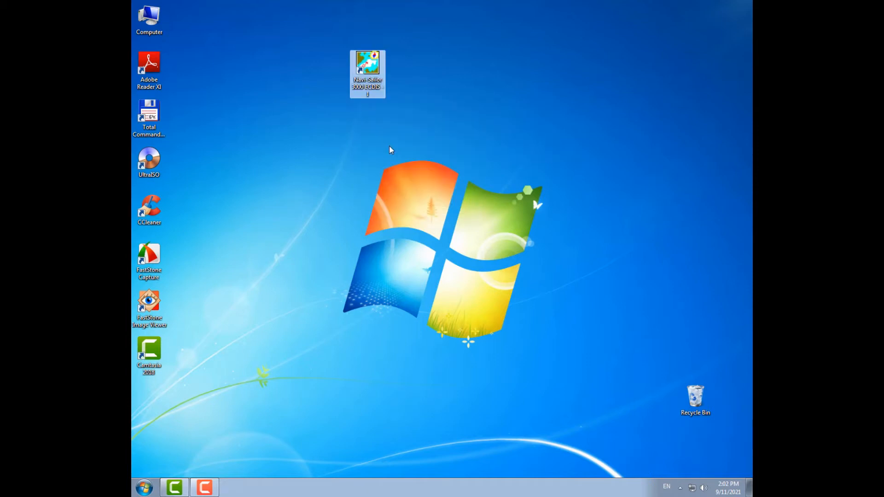
# - Set the Navi-Sailor System Configuration Utility shortcut to run in compatibility mode for Windows XP (Service Pack 2)
pyautogui.click(144, 488)
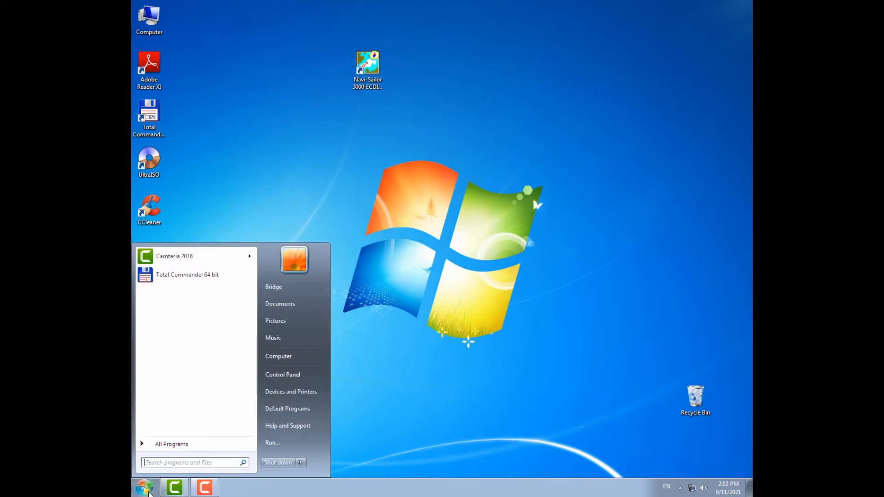
pyautogui.click(163, 447)
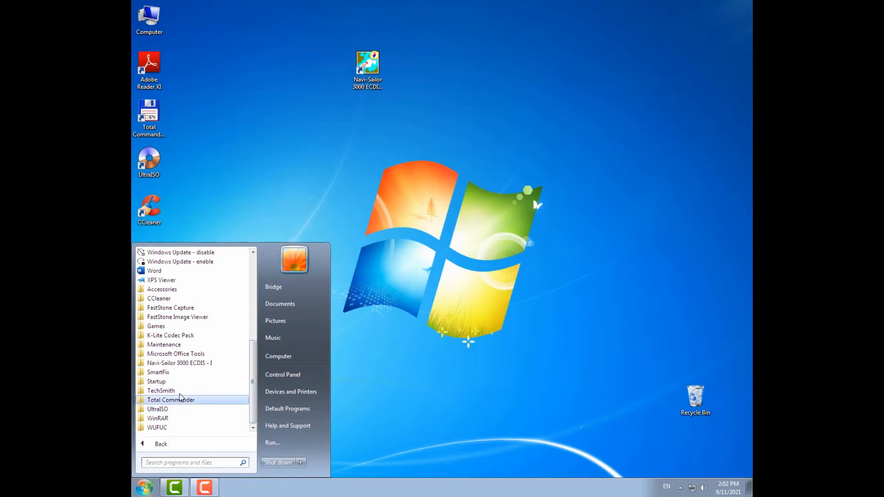
pyautogui.click(181, 363)
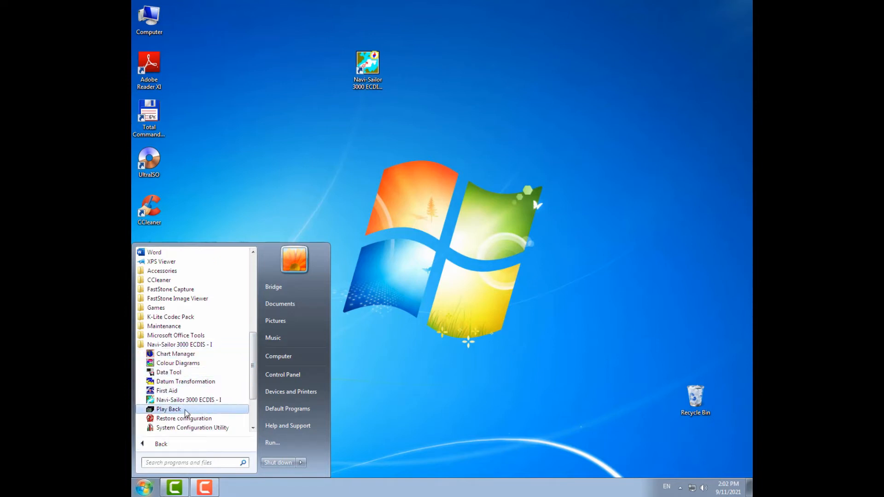
pyautogui.scroll(-2, 192, 417)
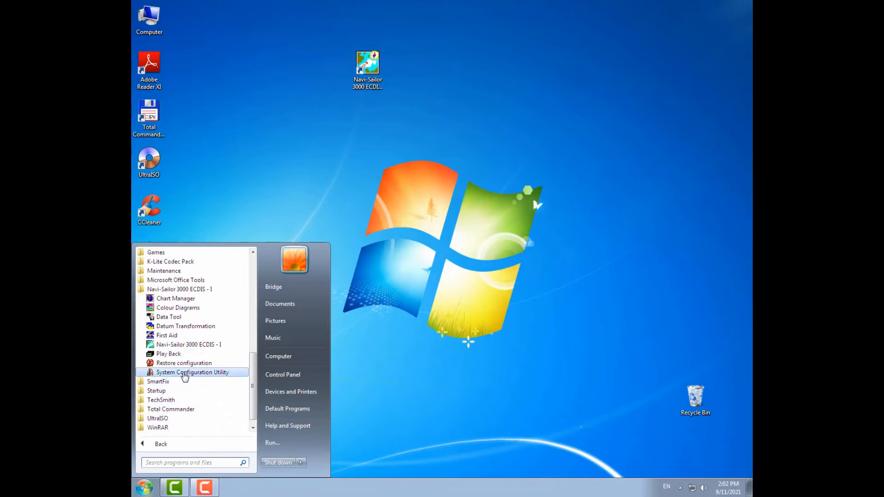
pyautogui.rightClick(185, 374)
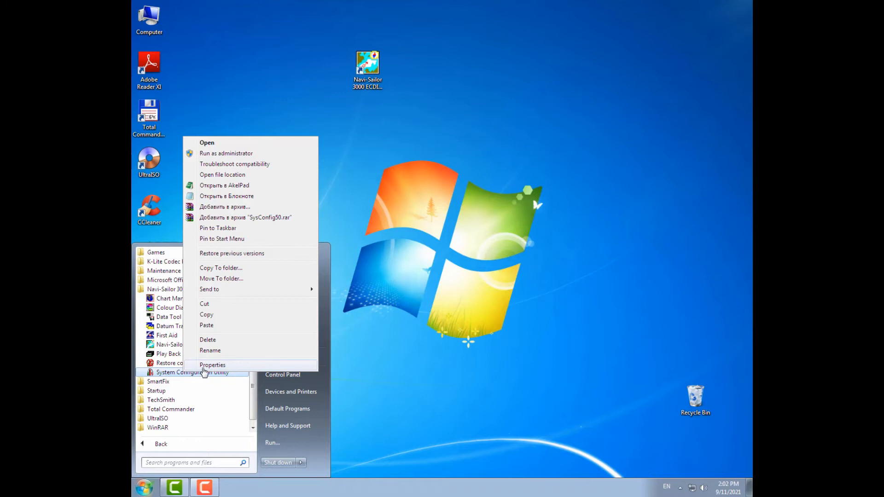
pyautogui.click(202, 367)
pyautogui.click(337, 251)
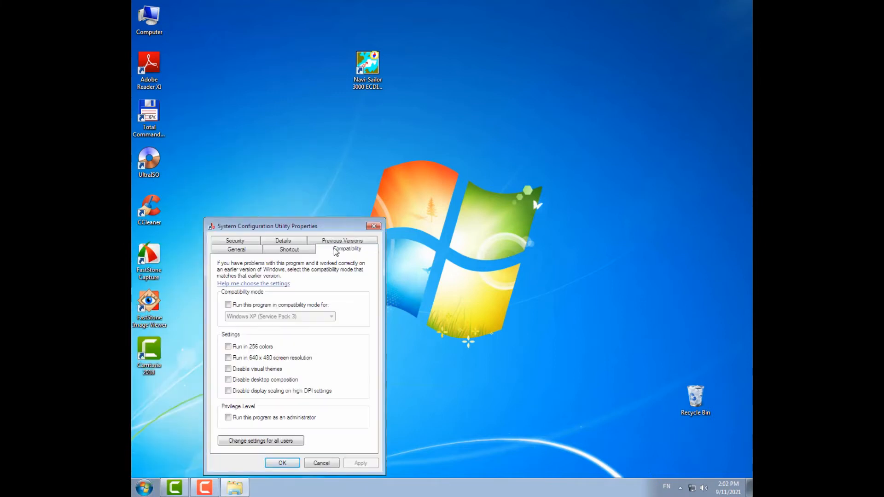
pyautogui.click(240, 306)
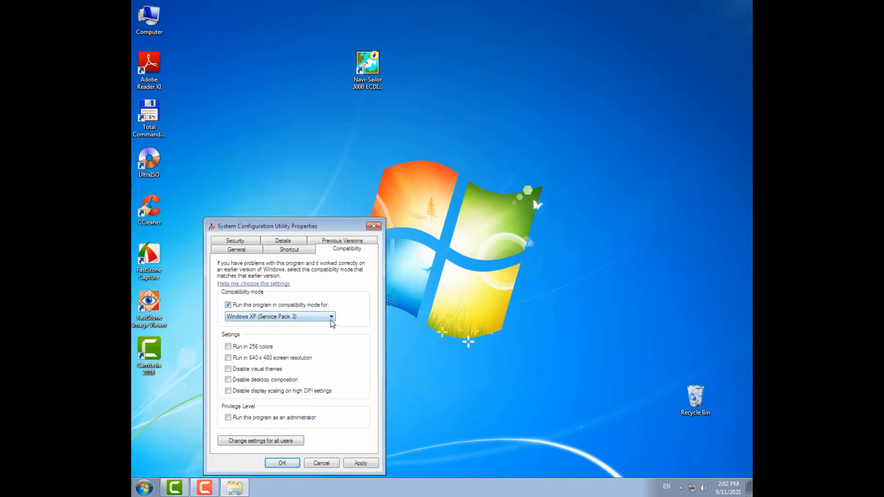
pyautogui.click(332, 316)
pyautogui.click(308, 348)
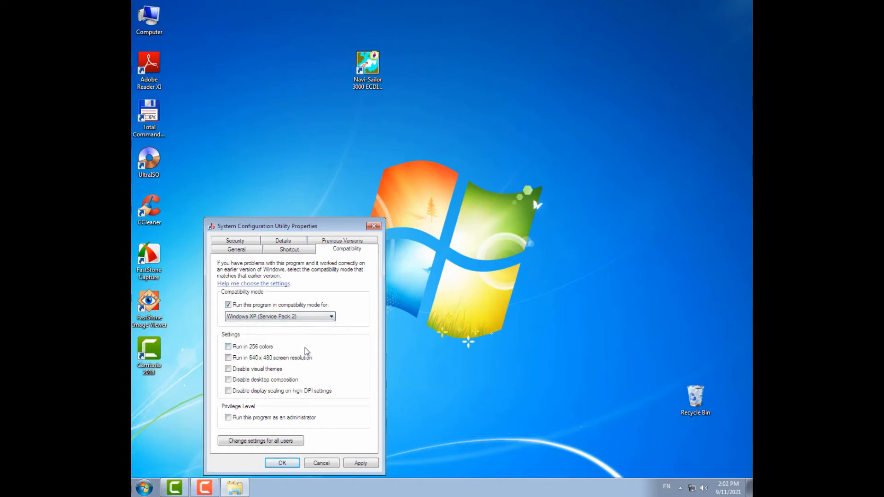
pyautogui.click(285, 464)
# - Copy the System Configuration Utility shortcut onto the desktop and place it beside the Navi-Sailor 3000 shortcut
pyautogui.click(144, 487)
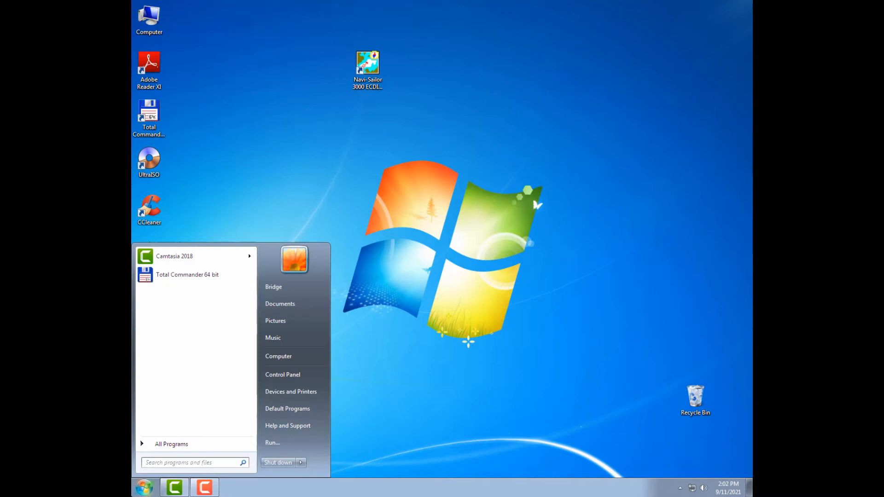
pyautogui.click(181, 445)
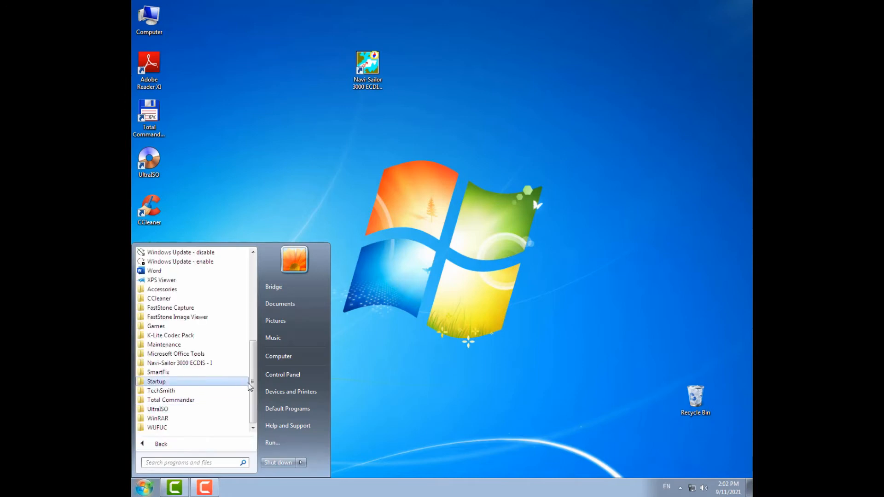
pyautogui.click(224, 362)
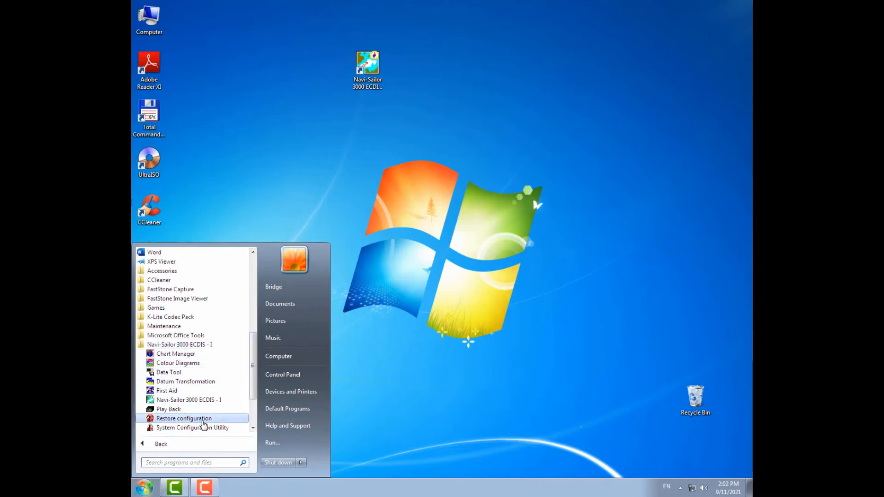
pyautogui.scroll(-2, 198, 417)
pyautogui.rightClick(185, 377)
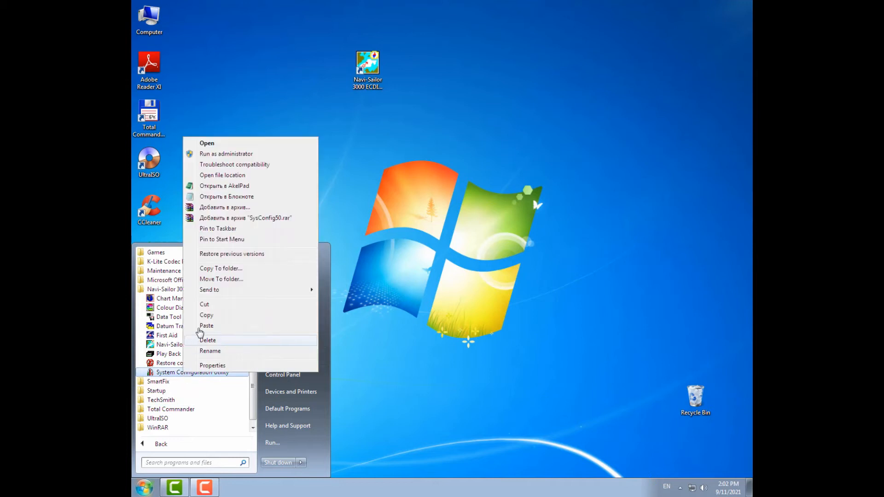
pyautogui.click(226, 316)
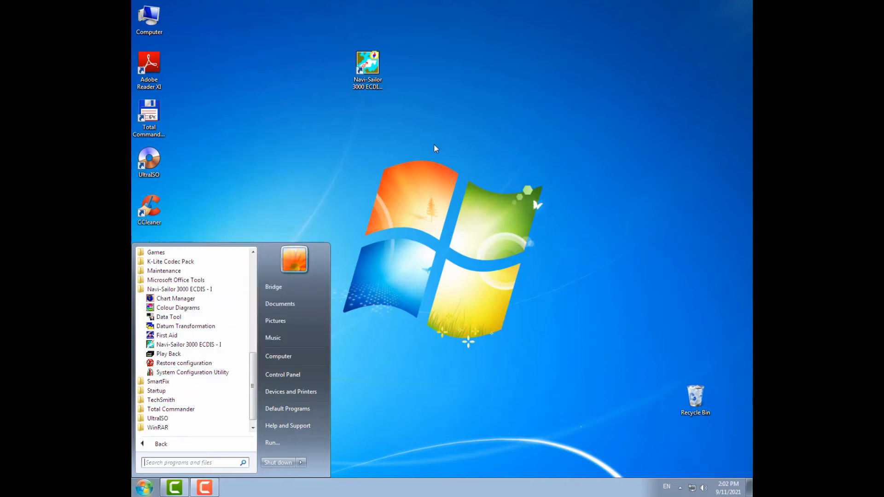
pyautogui.rightClick(269, 53)
pyautogui.click(304, 109)
pyautogui.moveTo(275, 44); pyautogui.dragTo(320, 78)
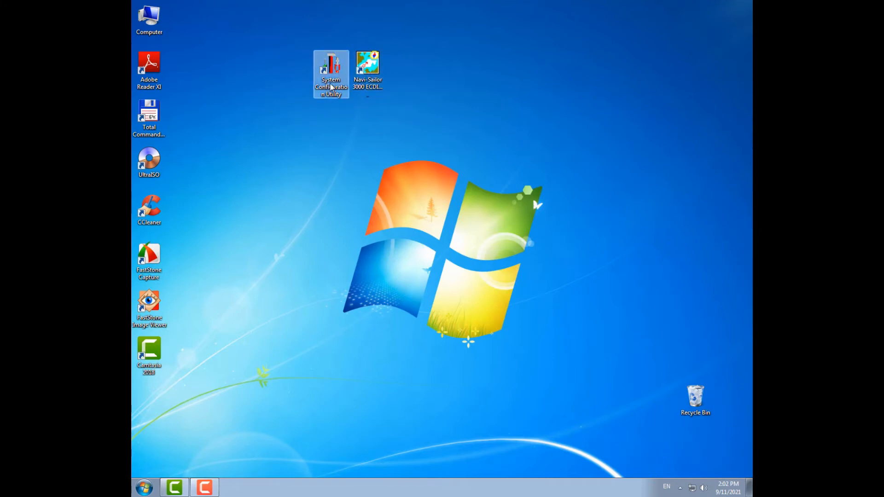
# - Launch Navi-Sailor 3000 ECDIS-I from its desktop shortcut and acknowledge the chart-use and UTC notices
pyautogui.click(375, 64)
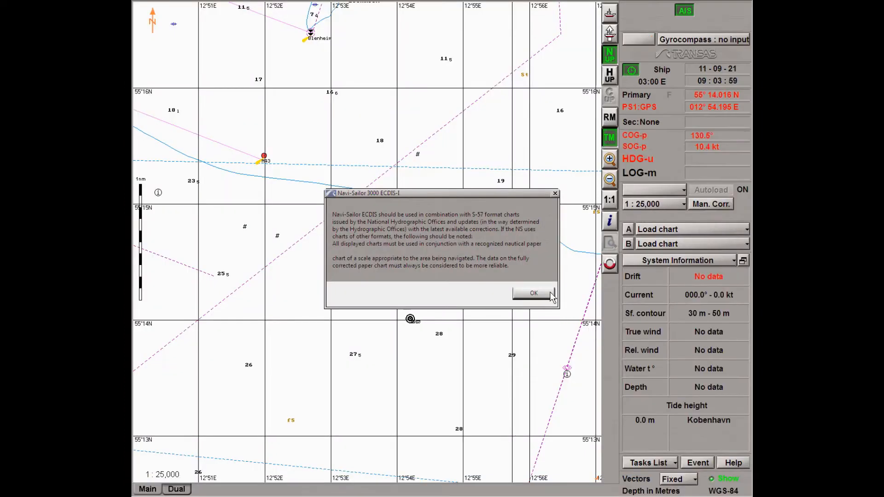
pyautogui.click(551, 294)
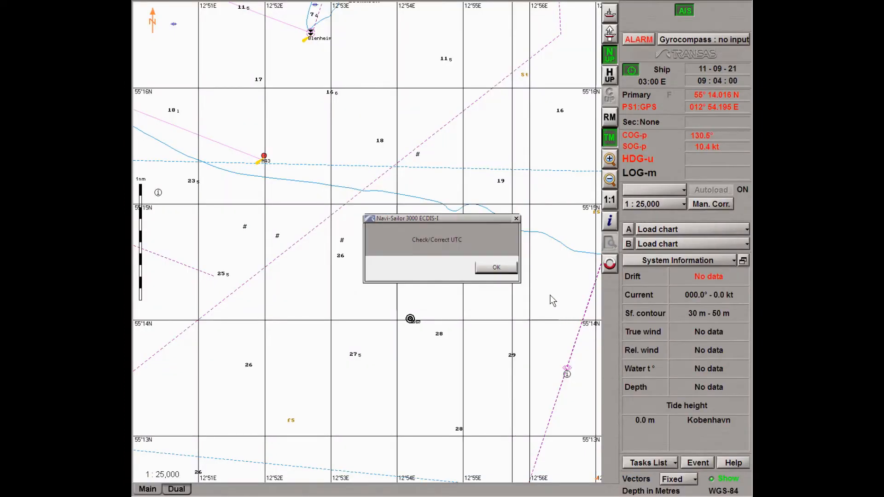
pyautogui.click(502, 266)
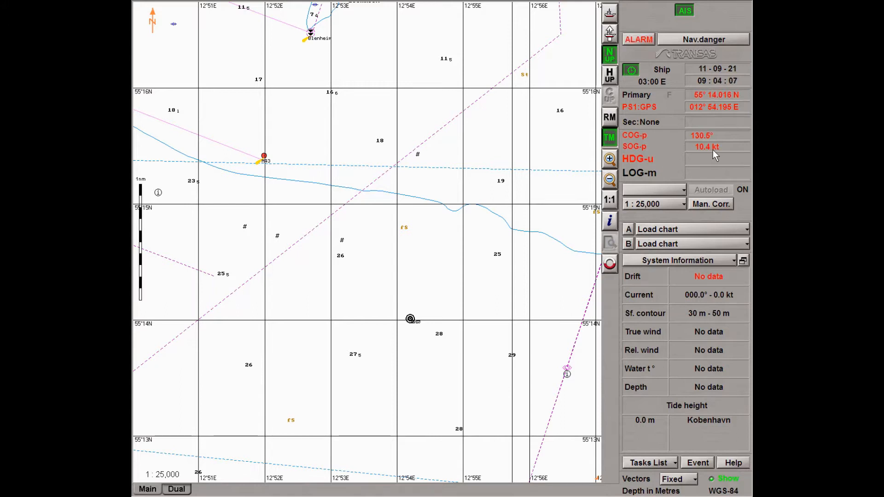
pyautogui.click(610, 12)
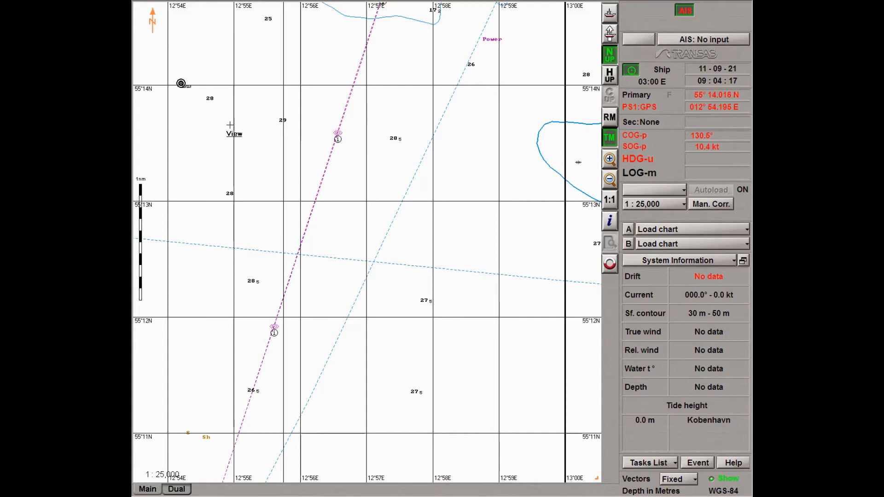
# - Examine the chart around the ship's position at several scales, including the waters to the southeast
pyautogui.click(188, 114)
pyautogui.scroll(-2, 188, 114)
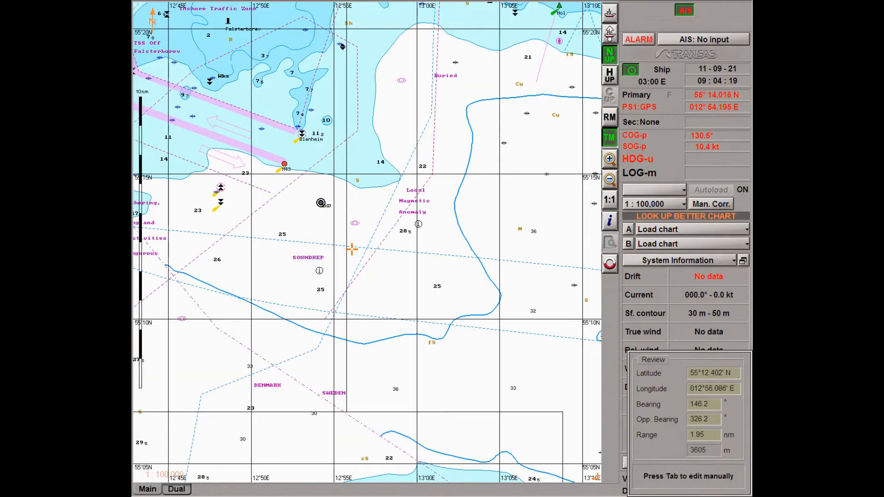
pyautogui.scroll(-2, 352, 249)
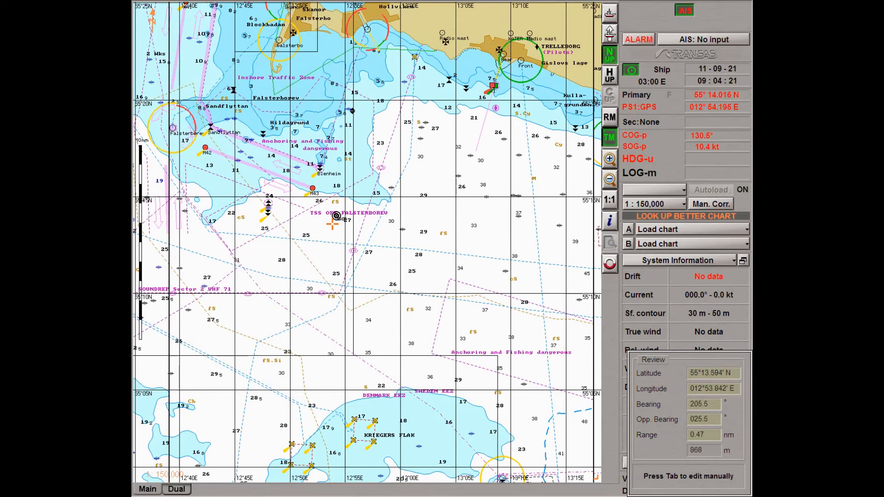
pyautogui.scroll(-2, 332, 224)
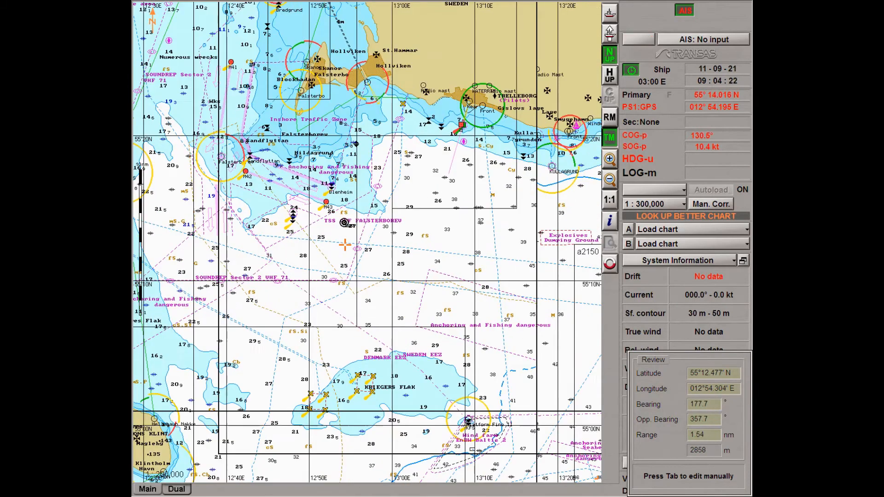
pyautogui.scroll(3, 345, 245)
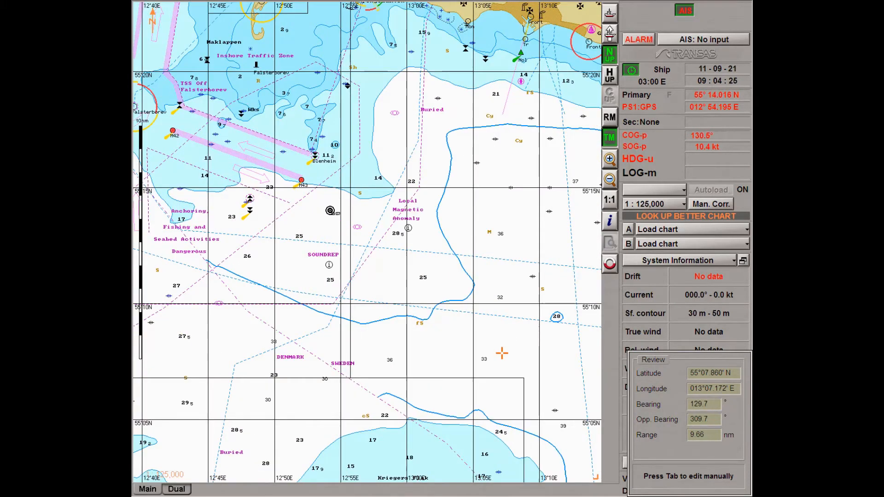
pyautogui.click(502, 353)
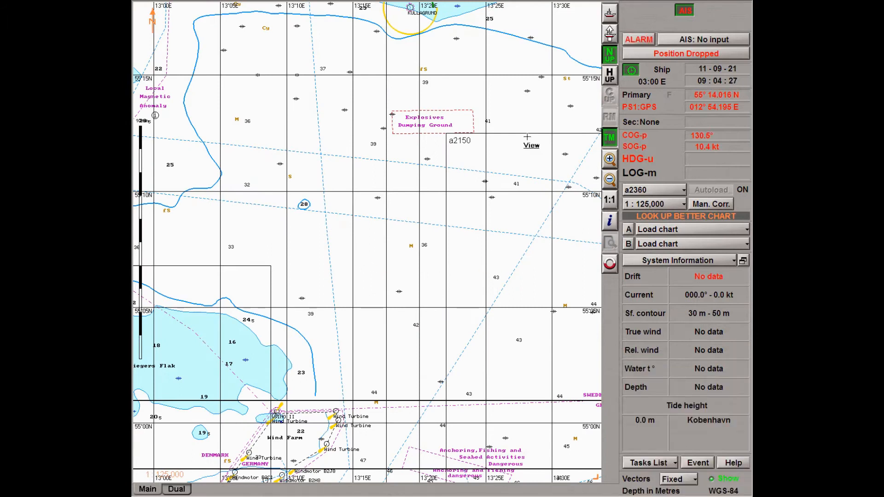
pyautogui.click(615, 18)
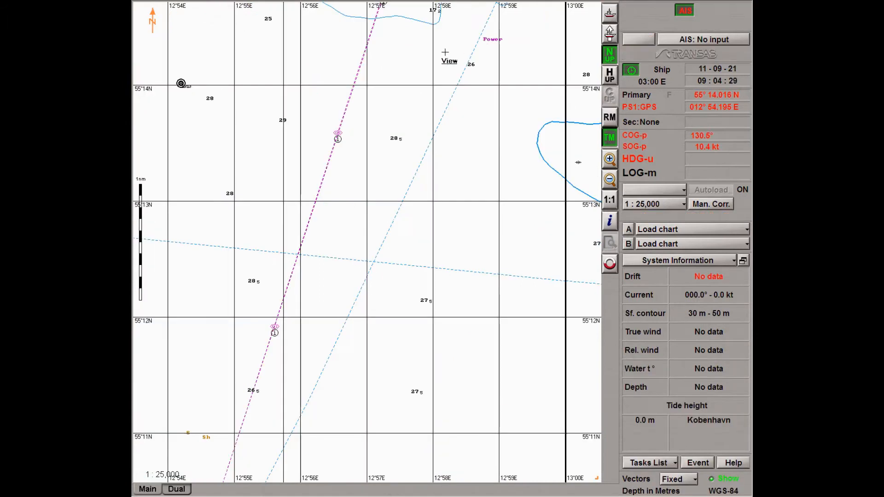
pyautogui.scroll(-4, 205, 103)
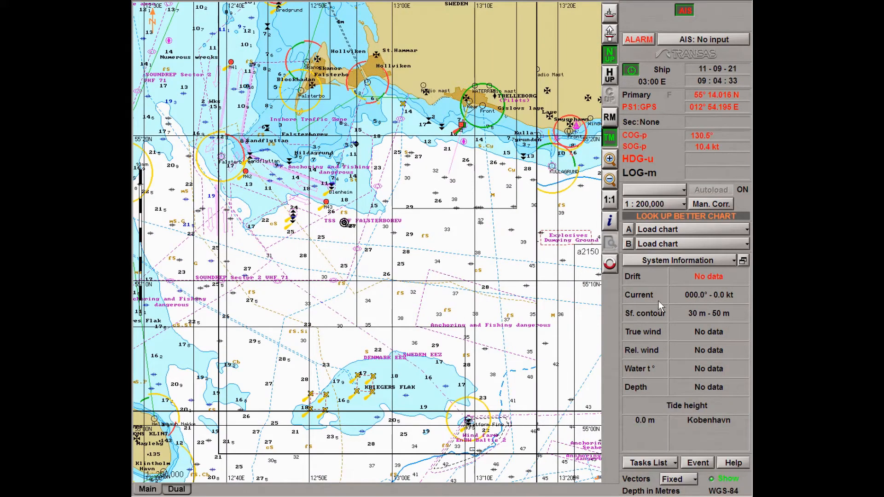
# - Turn off the grid lines and chart boundaries in the chart layer settings
pyautogui.click(643, 463)
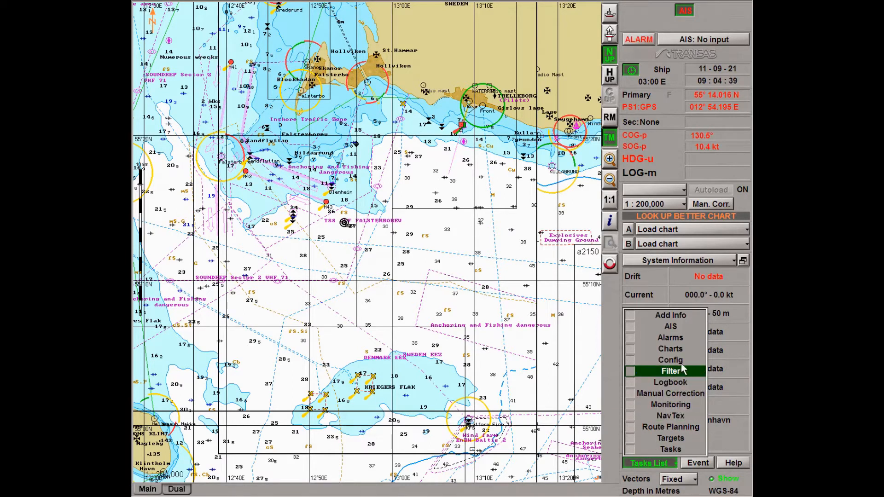
pyautogui.click(671, 349)
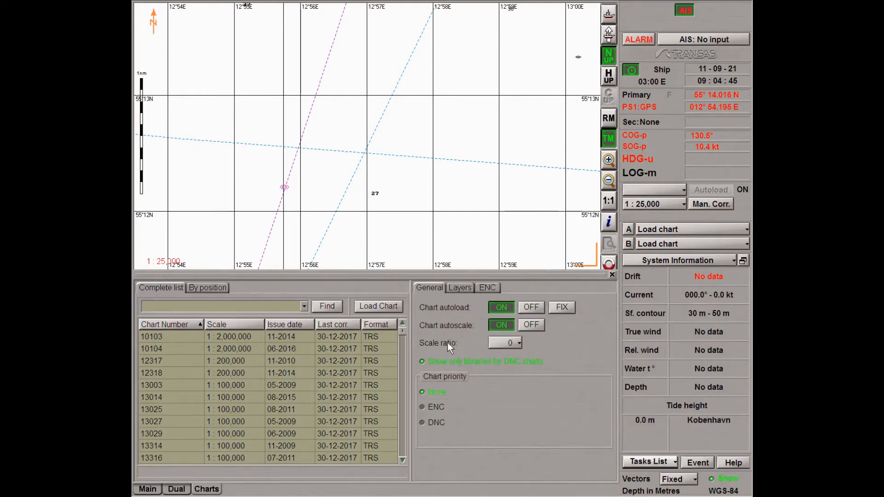
pyautogui.click(458, 288)
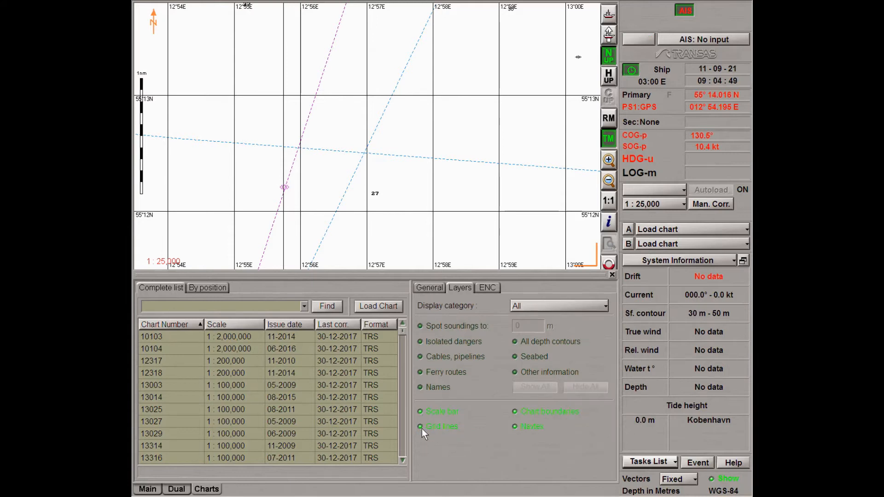
pyautogui.click(422, 428)
pyautogui.click(518, 414)
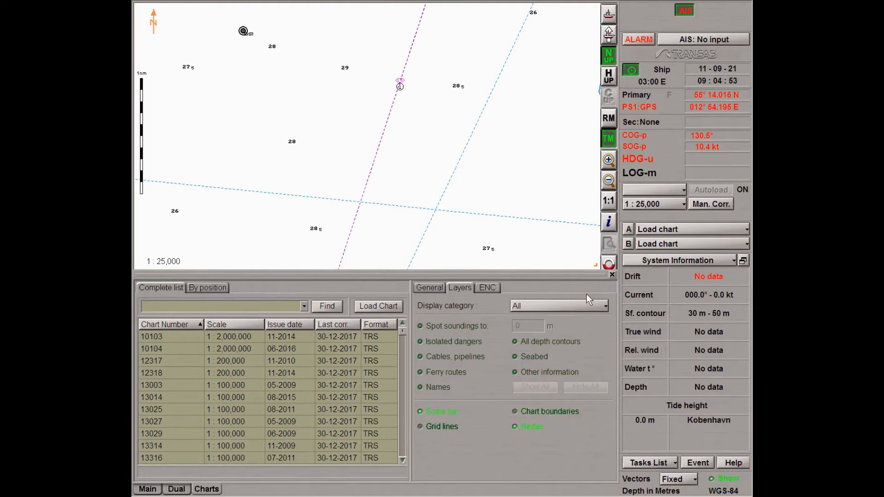
pyautogui.click(613, 276)
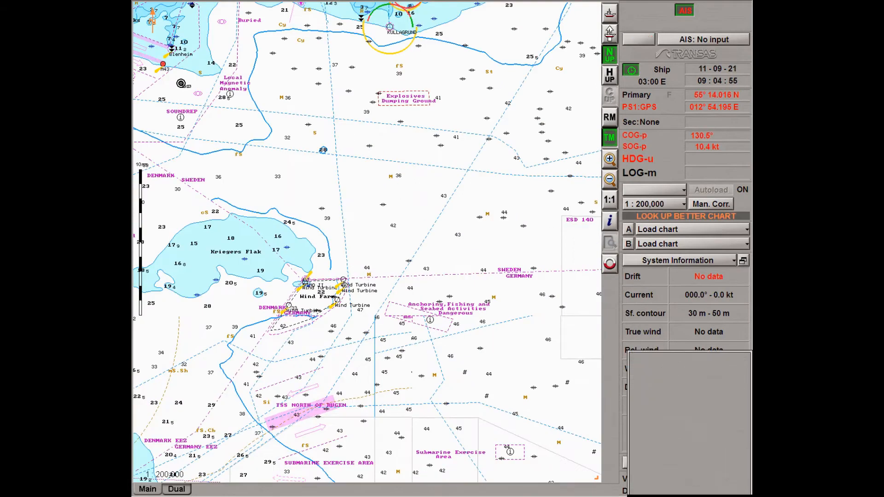
# - Set the chart panel cursor to Long in the general configuration and try it on the chart
pyautogui.scroll(-1, 355, 266)
pyautogui.click(285, 199)
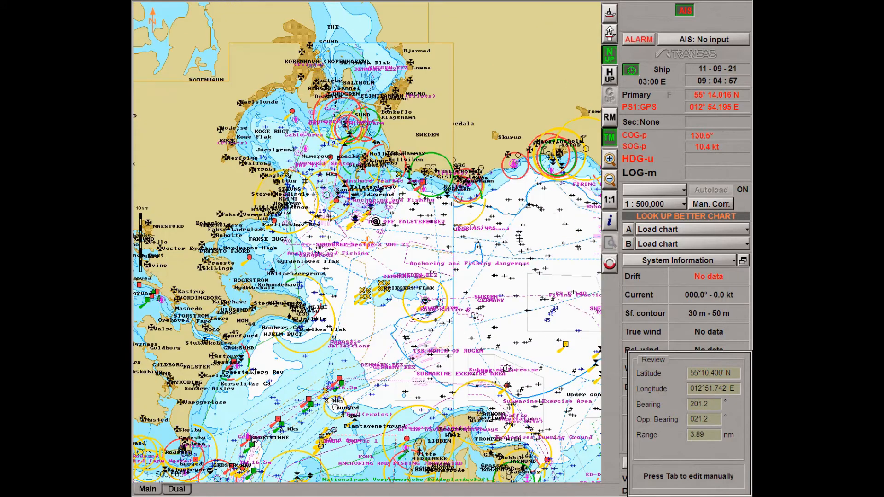
pyautogui.scroll(-1, 375, 222)
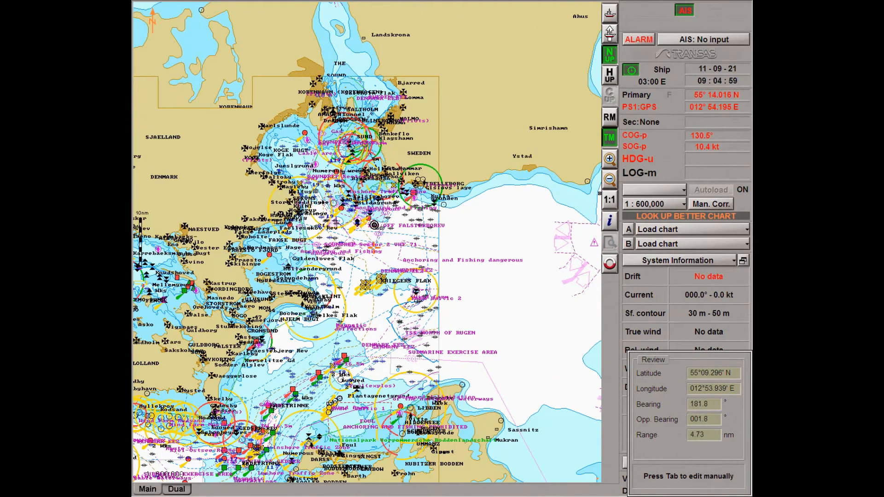
pyautogui.click(559, 384)
pyautogui.click(647, 462)
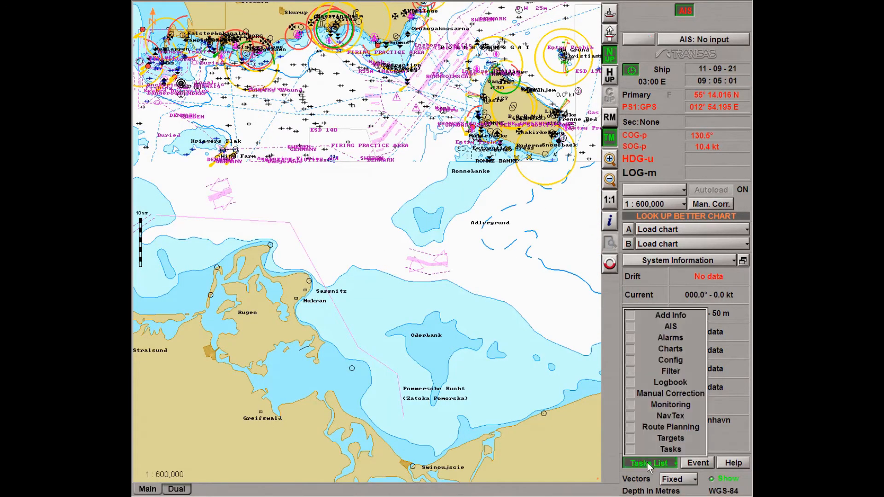
pyautogui.click(671, 360)
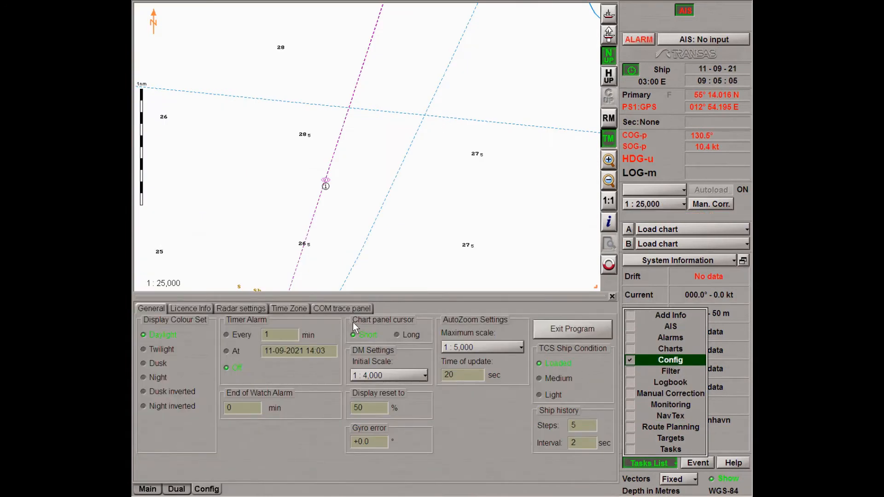
pyautogui.click(399, 335)
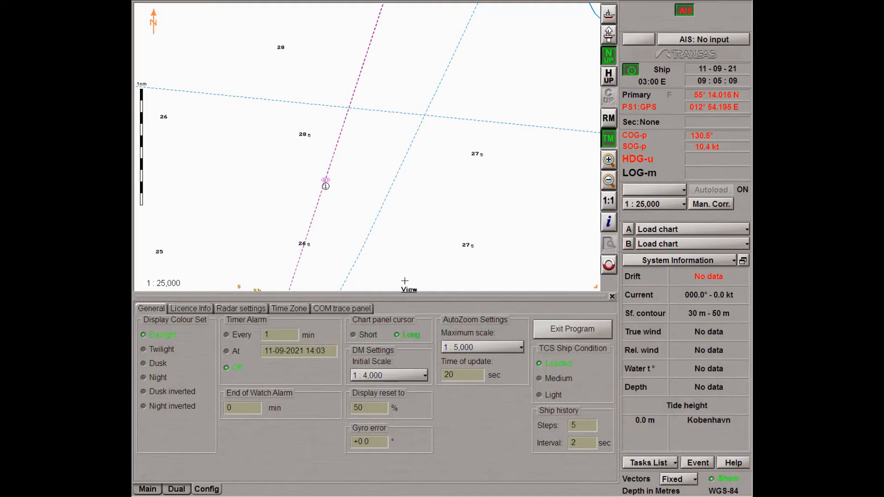
pyautogui.click(405, 231)
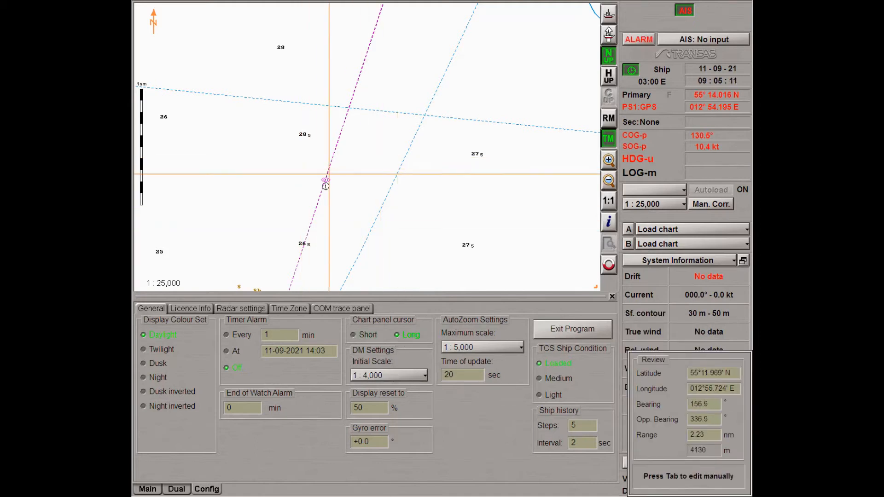
pyautogui.rightClick(421, 209)
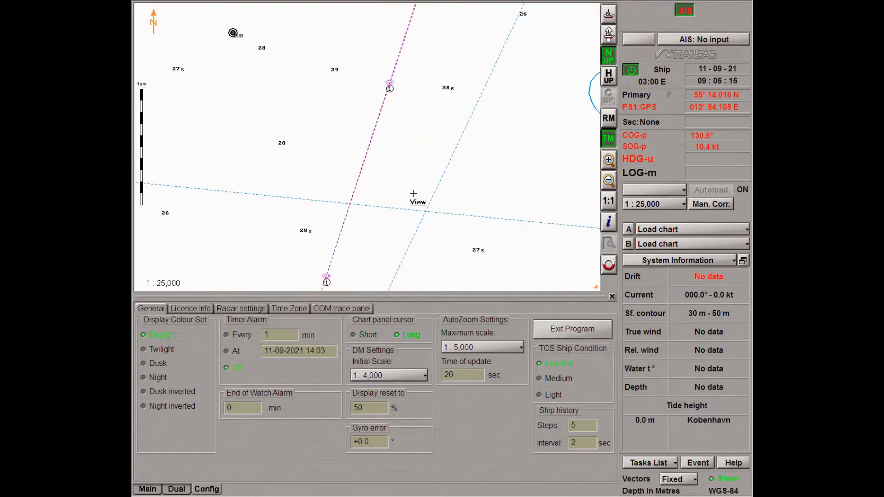
pyautogui.click(612, 297)
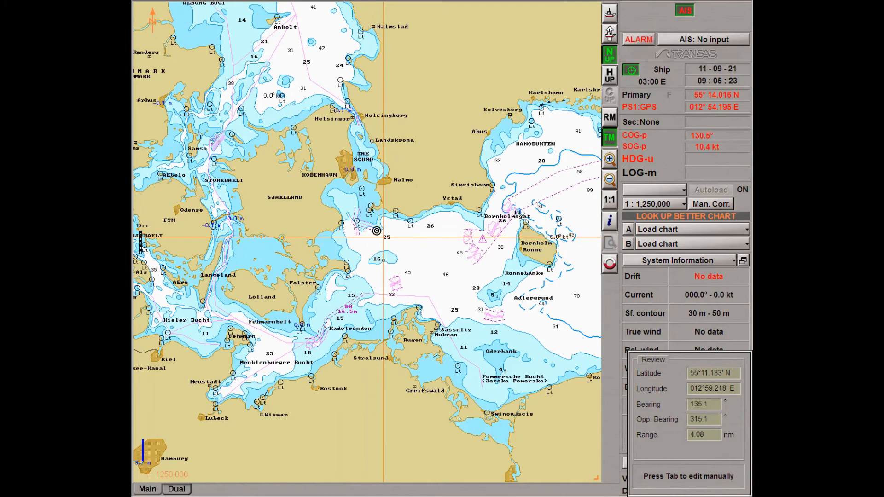
# - Examine chart coverage from the Baltic Sea out to all of Europe at 1:12,500,000 scale
pyautogui.scroll(-1, 382, 241)
pyautogui.scroll(-1, 368, 244)
pyautogui.scroll(-4, 369, 245)
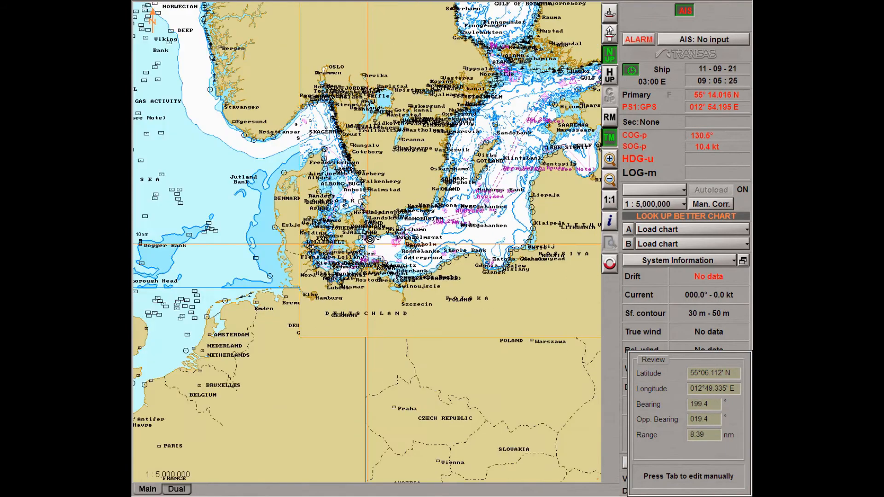
pyautogui.scroll(6, 368, 245)
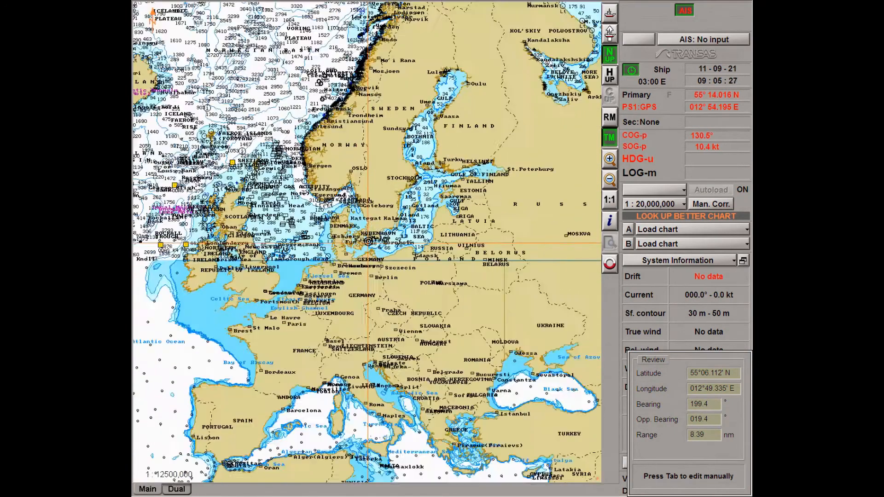
pyautogui.scroll(-1, 371, 250)
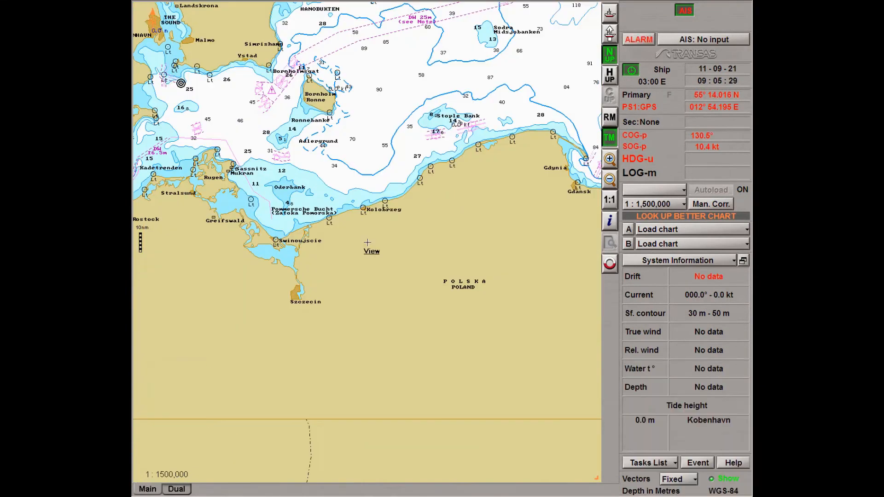
pyautogui.scroll(-2, 387, 265)
pyautogui.scroll(-2, 390, 266)
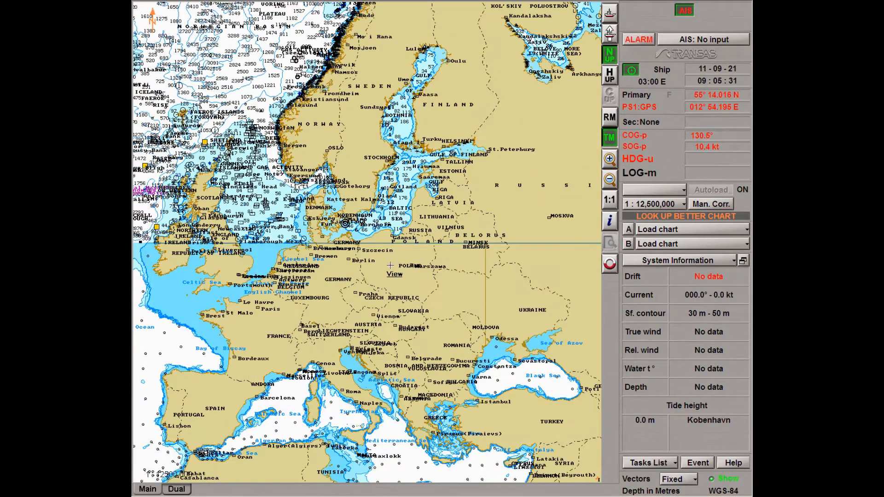
# - Exit Navi-Sailor 3000 from its general configuration settings and confirm leaving the program
pyautogui.click(657, 462)
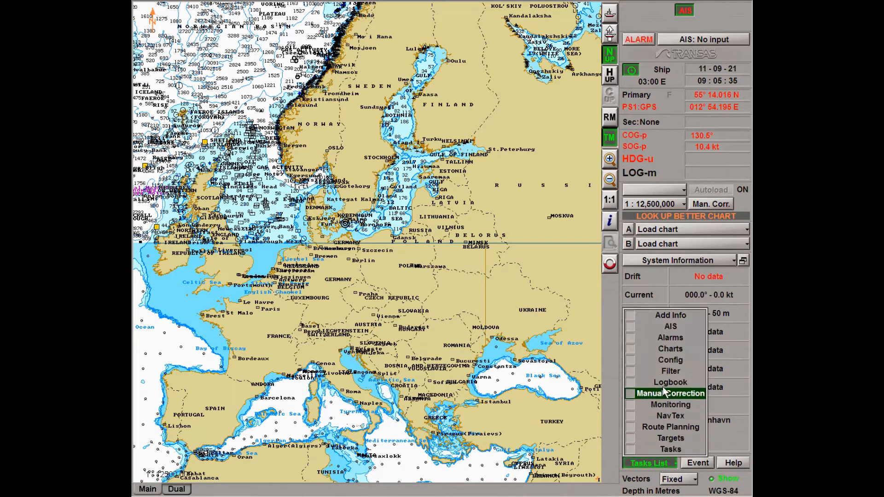
pyautogui.click(675, 364)
pyautogui.click(562, 333)
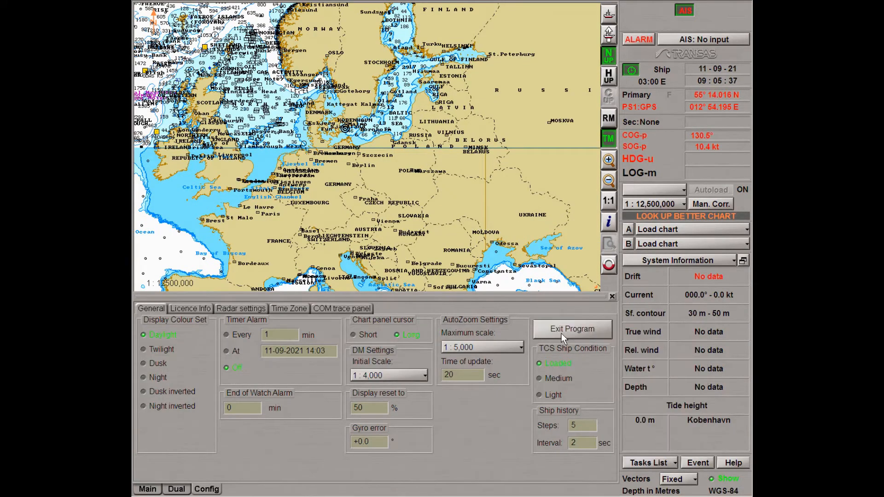
pyautogui.click(440, 272)
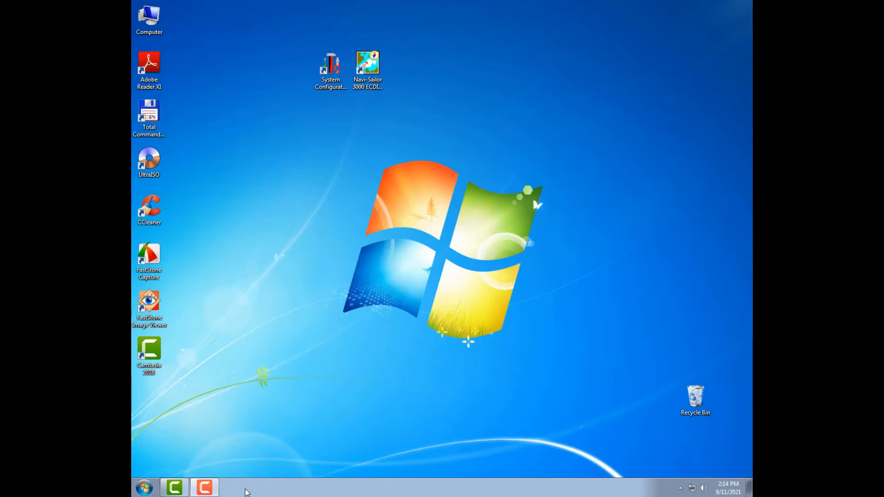
# - Open the ADD_INFO folder inside "ТРАНЗАС новый 2017" on the Archive (D:) drive
pyautogui.click(145, 491)
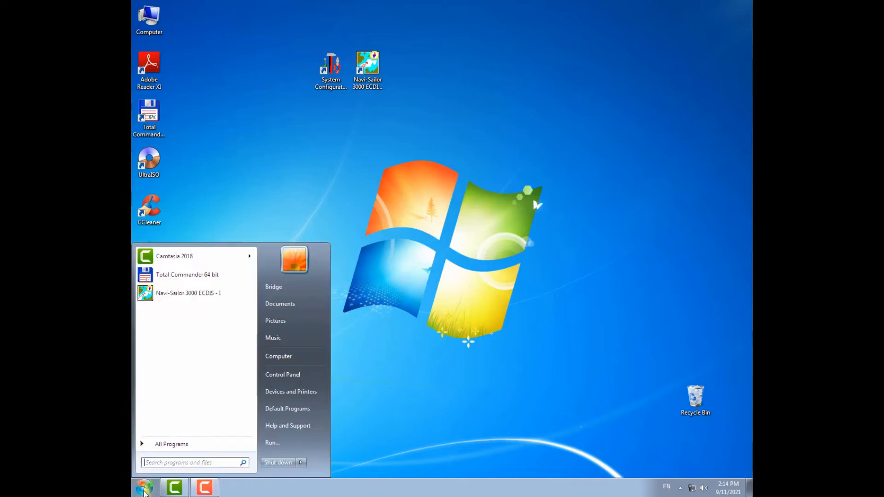
pyautogui.click(280, 358)
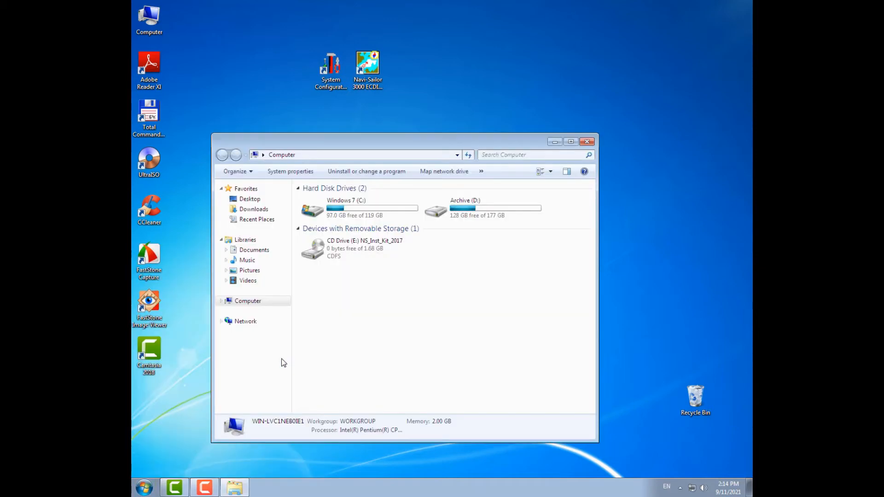
pyautogui.doubleClick(440, 217)
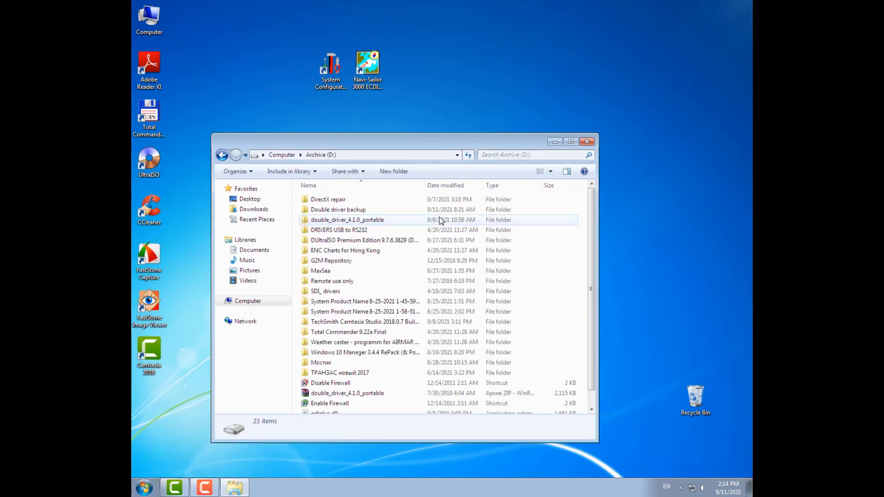
pyautogui.doubleClick(308, 373)
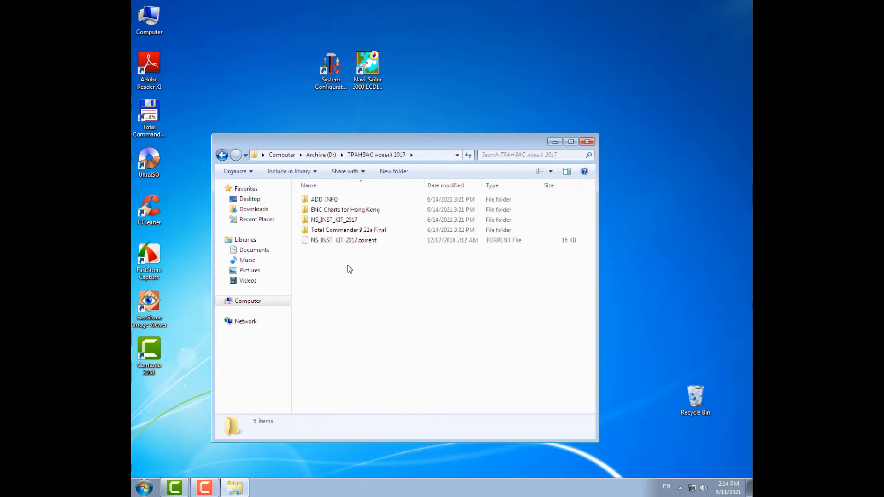
pyautogui.doubleClick(309, 202)
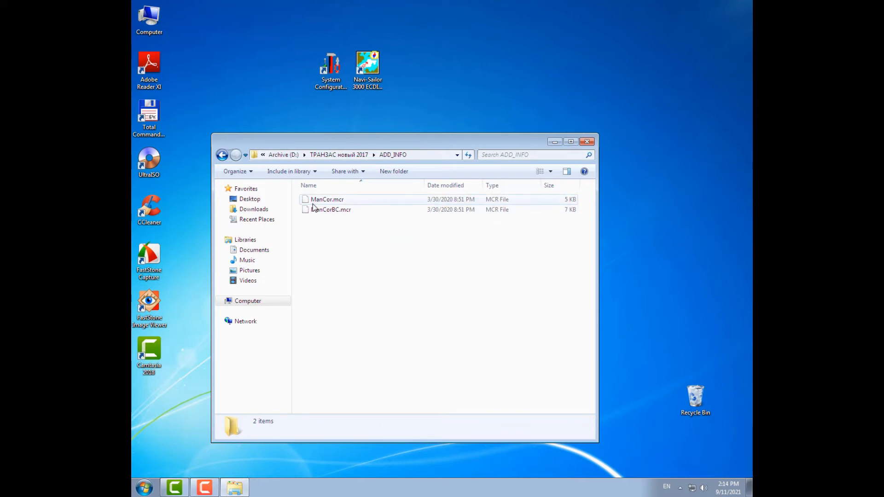
# - Copy the ManCor.mcr and ManCorBC.mcr files from the ADD_INFO folder
pyautogui.moveTo(359, 142); pyautogui.dragTo(447, 123)
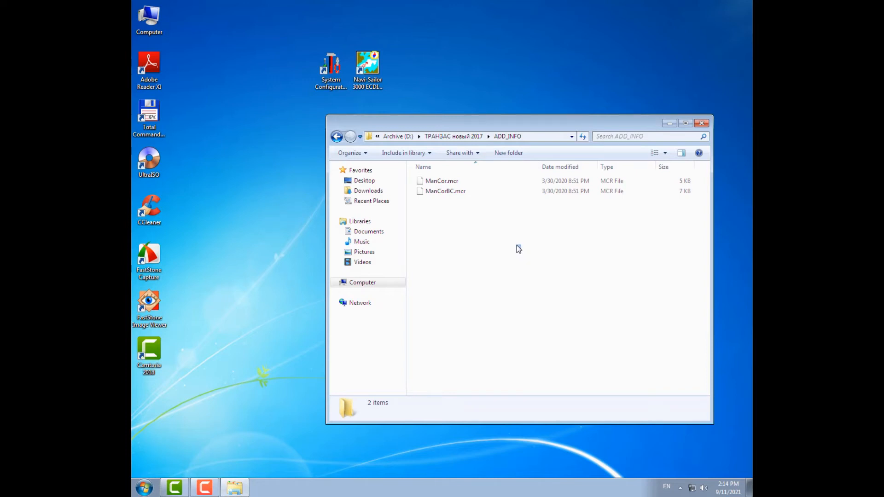
pyautogui.moveTo(507, 250); pyautogui.dragTo(413, 175)
pyautogui.rightClick(418, 183)
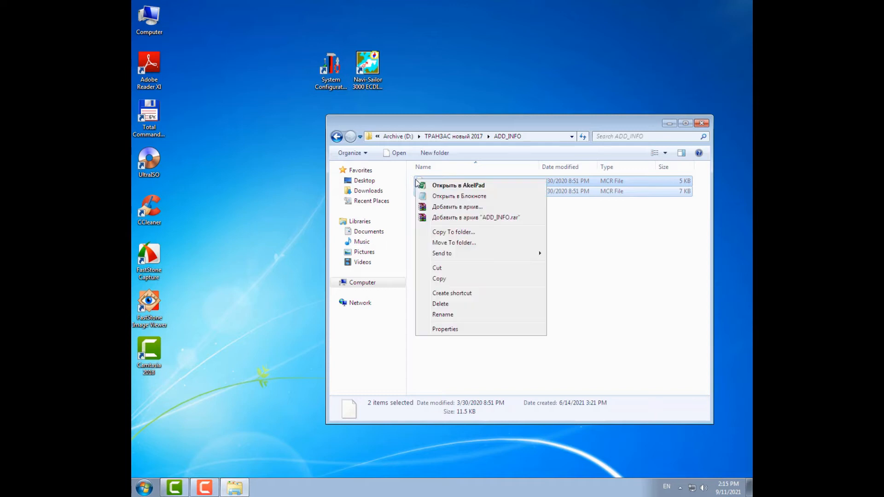
pyautogui.click(440, 281)
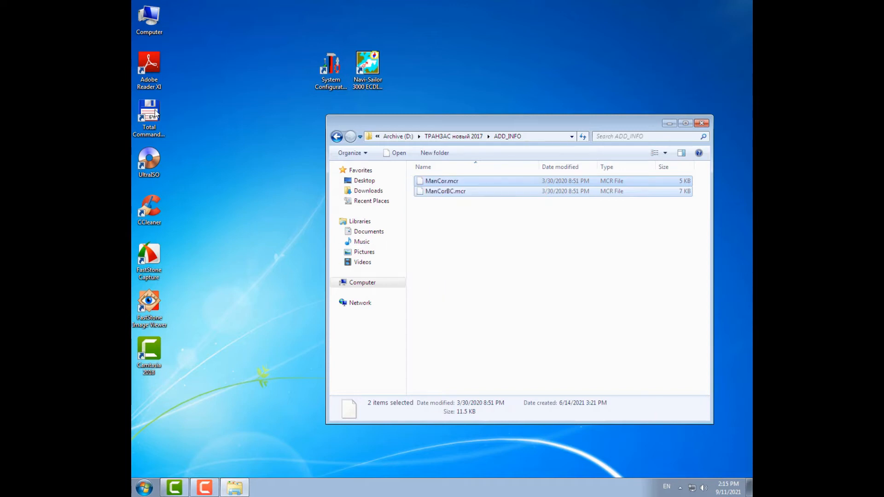
# - Paste the copied ManCor.mcr and ManCorBC.mcr files into the C:\Transas\NS3000EI\ADD_INFO folder
pyautogui.doubleClick(148, 19)
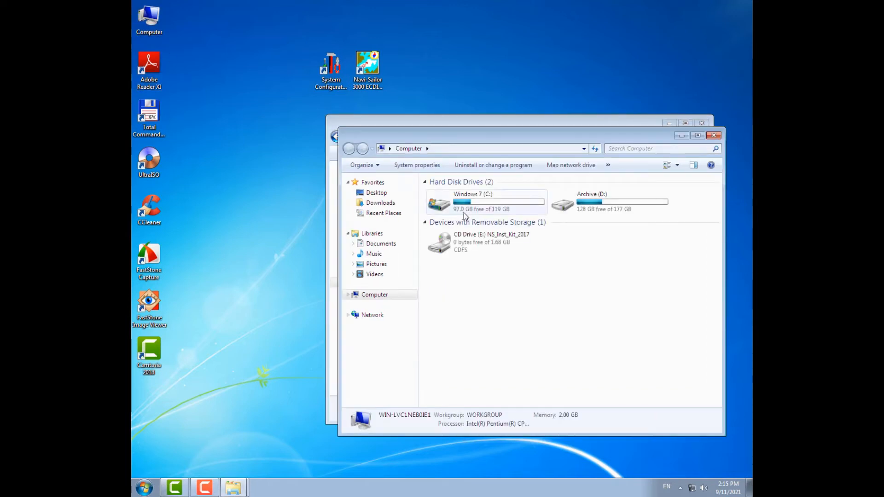
pyautogui.doubleClick(465, 216)
pyautogui.doubleClick(449, 225)
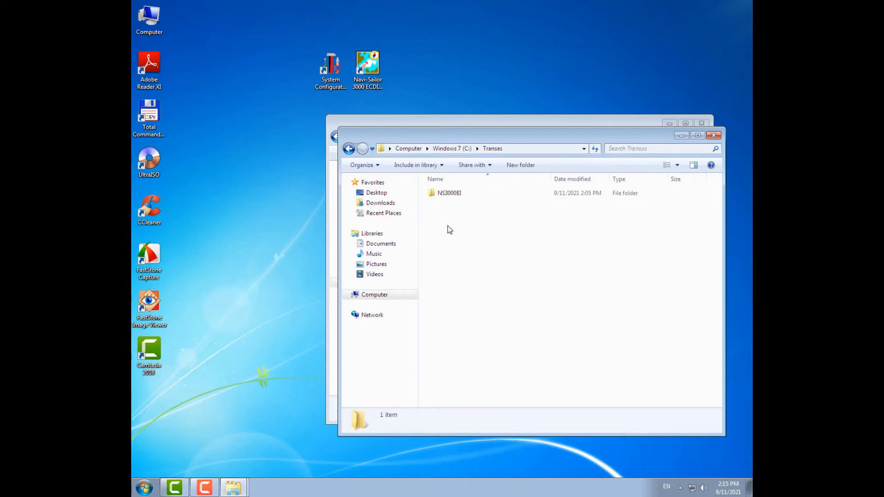
pyautogui.doubleClick(438, 196)
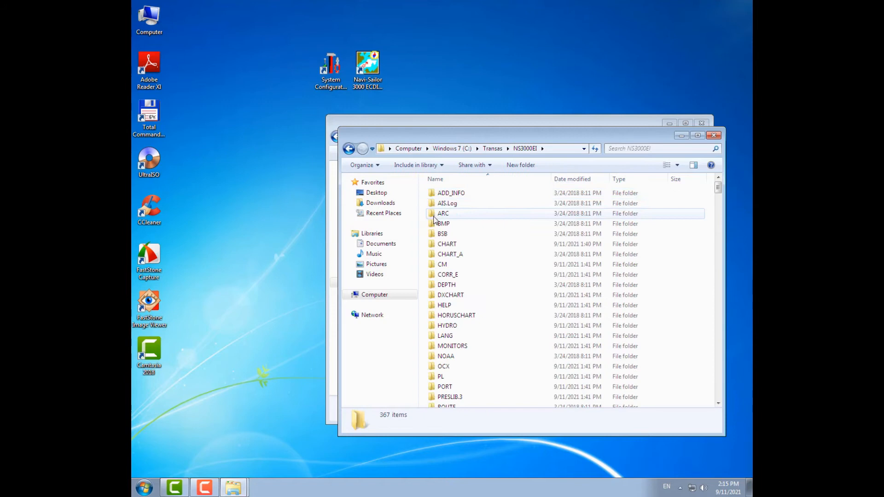
pyautogui.doubleClick(438, 194)
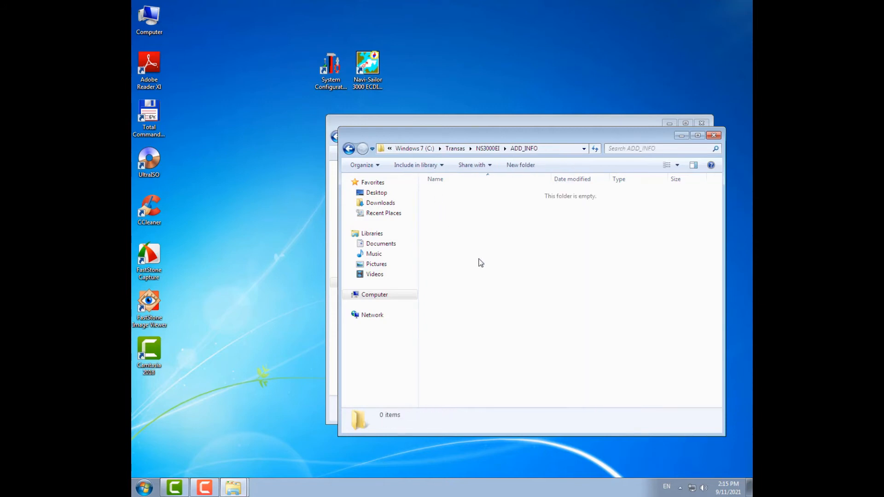
pyautogui.rightClick(526, 280)
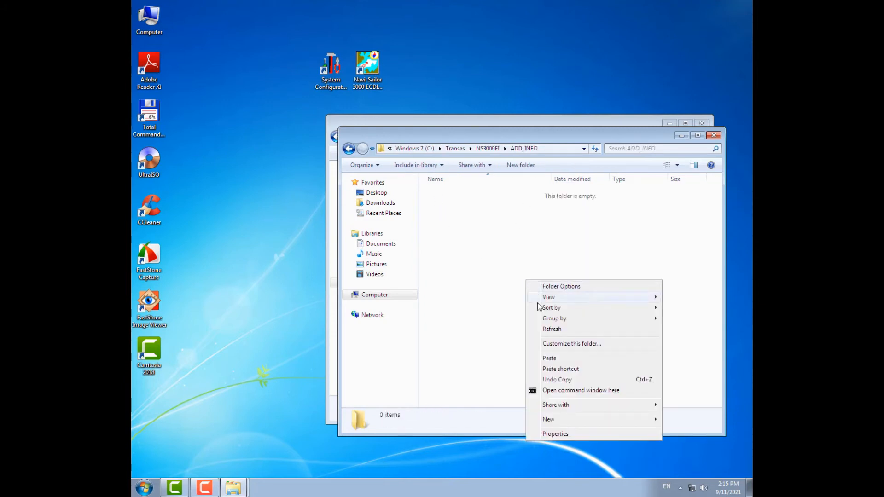
pyautogui.click(550, 359)
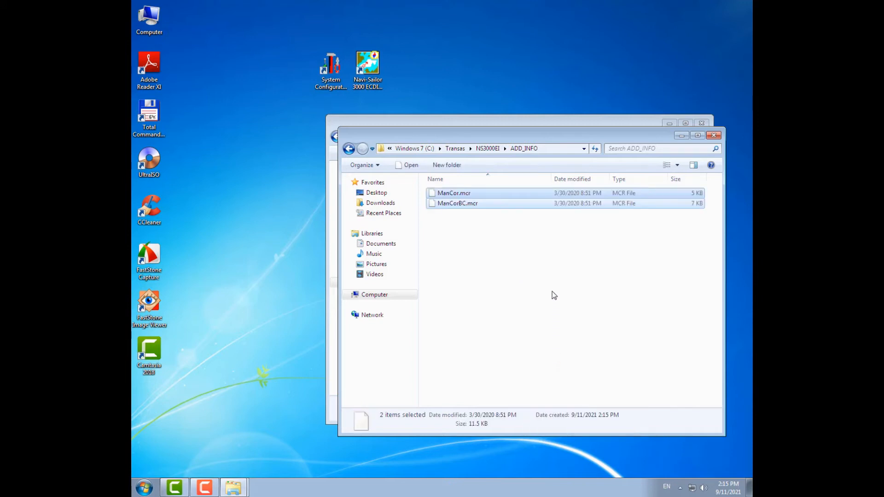
# - Look through the ENC Charts for Hong Kong folder and its DXCHART subfolder in "ТРАНЗАС новый 2017", and close both folder windows
pyautogui.moveTo(576, 139); pyautogui.dragTo(491, 187)
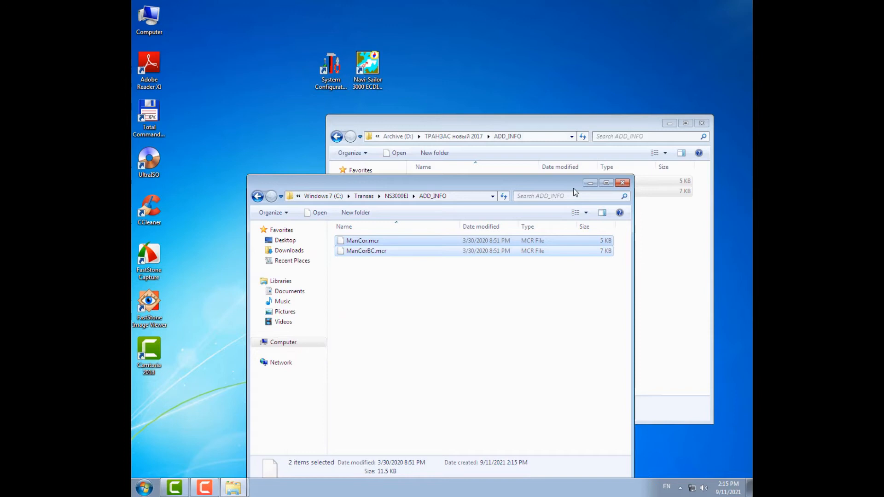
pyautogui.click(562, 130)
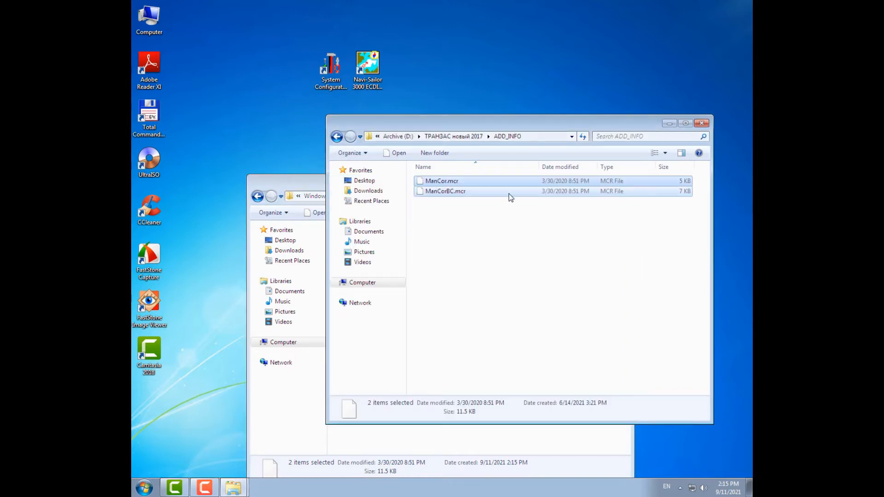
pyautogui.click(456, 137)
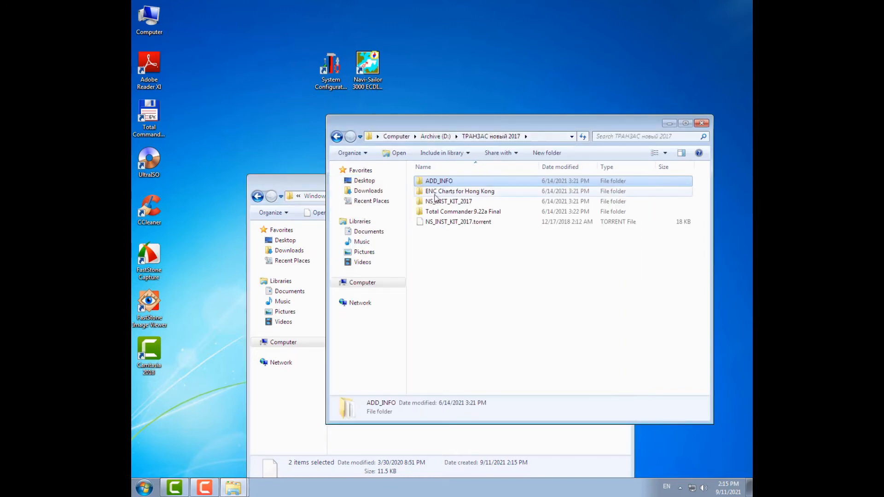
pyautogui.click(493, 193)
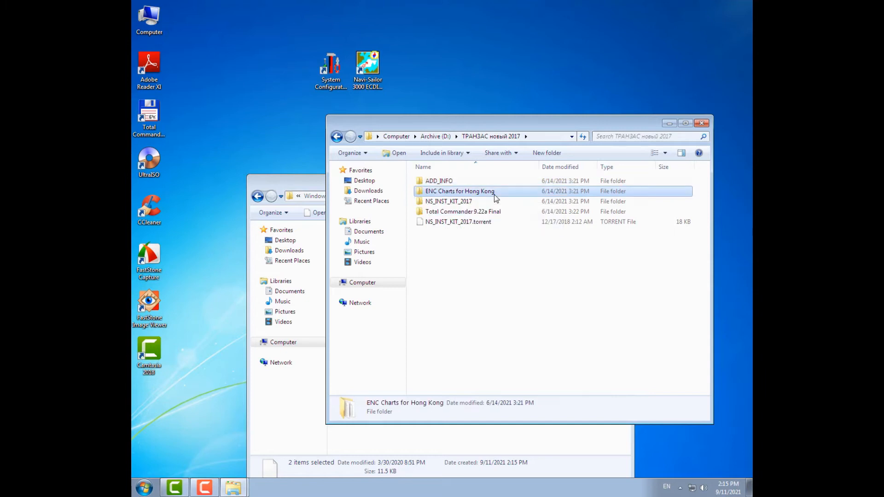
pyautogui.doubleClick(422, 195)
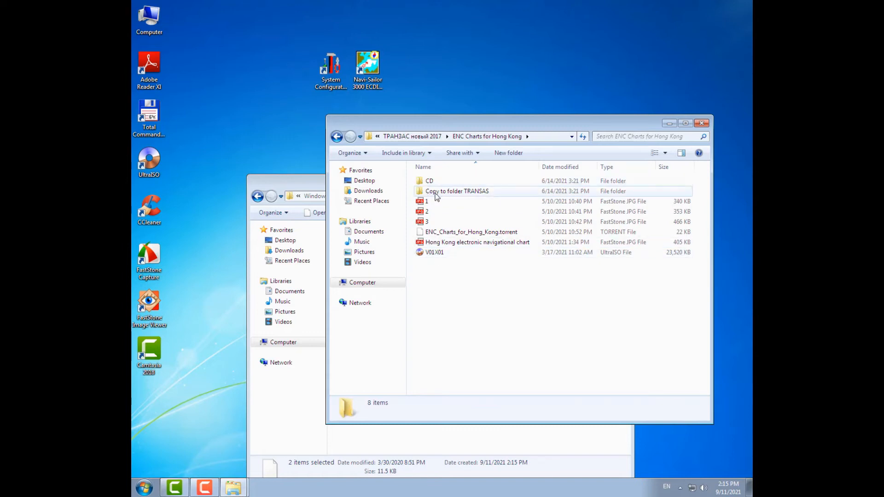
pyautogui.moveTo(491, 191)
pyautogui.doubleClick(435, 193)
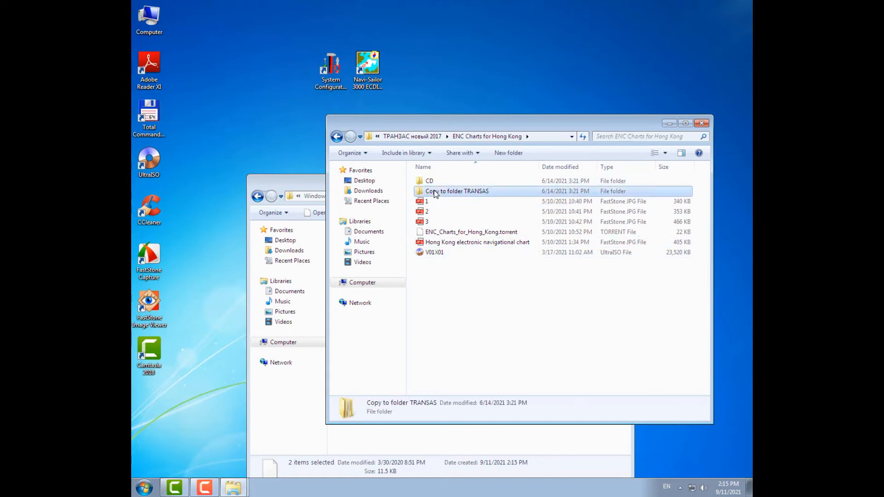
pyautogui.doubleClick(422, 183)
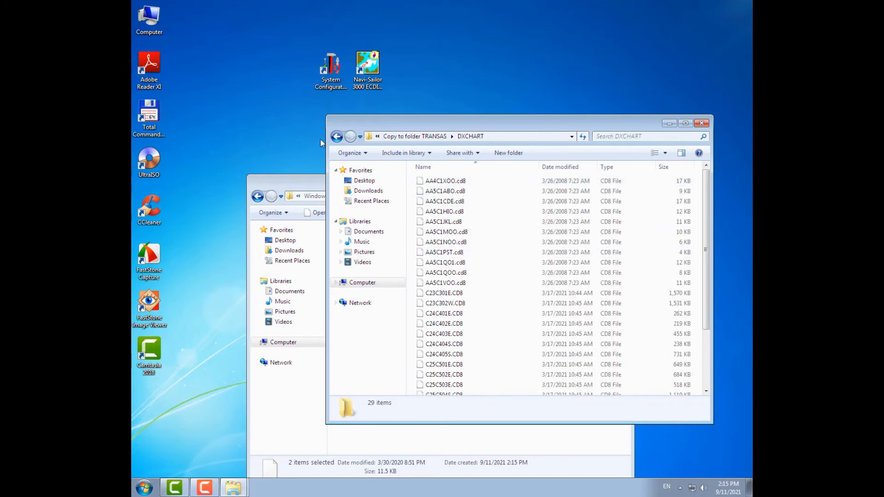
pyautogui.click(336, 137)
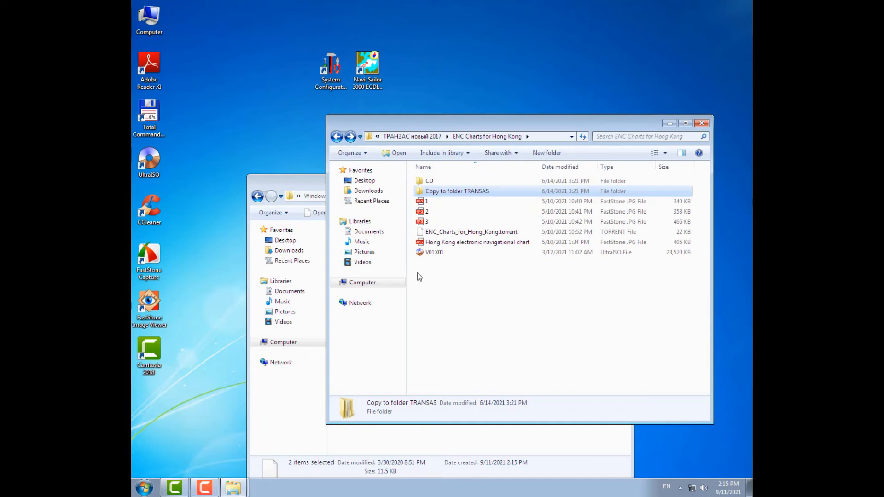
pyautogui.click(707, 126)
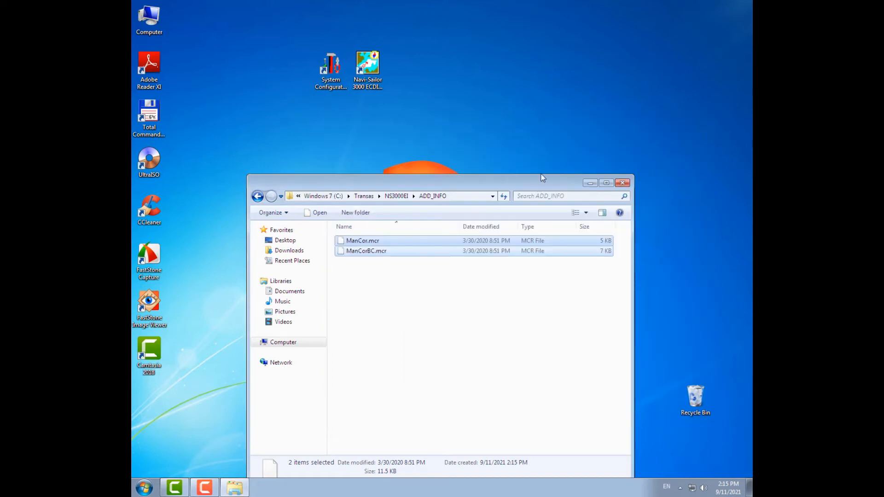
pyautogui.moveTo(543, 178); pyautogui.dragTo(551, 136)
pyautogui.click(635, 130)
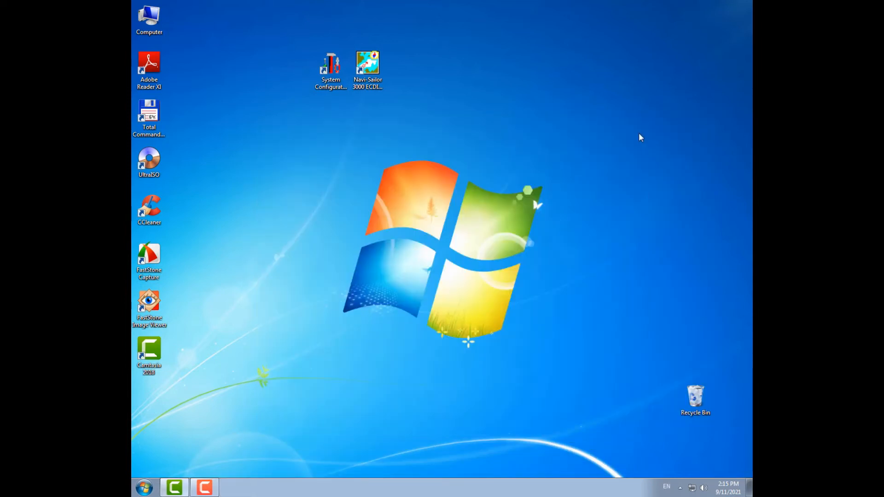
# - Set the Navi-Sailor 3000 ECDIS-I Chart Manager shortcut to run in compatibility mode for Windows XP (Service Pack 2)
pyautogui.click(142, 493)
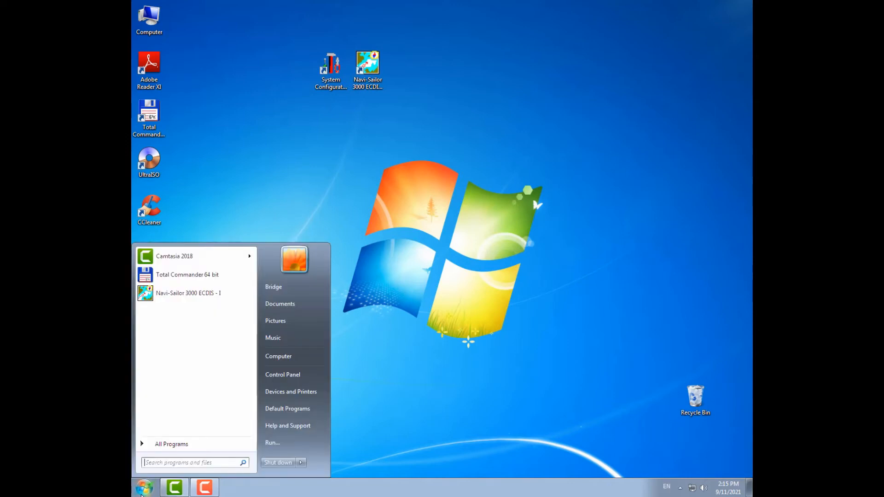
pyautogui.click(166, 446)
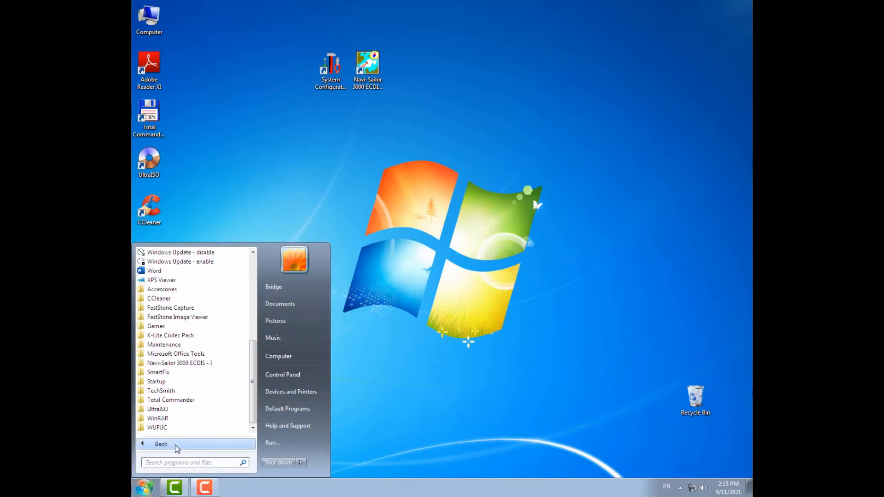
pyautogui.click(203, 364)
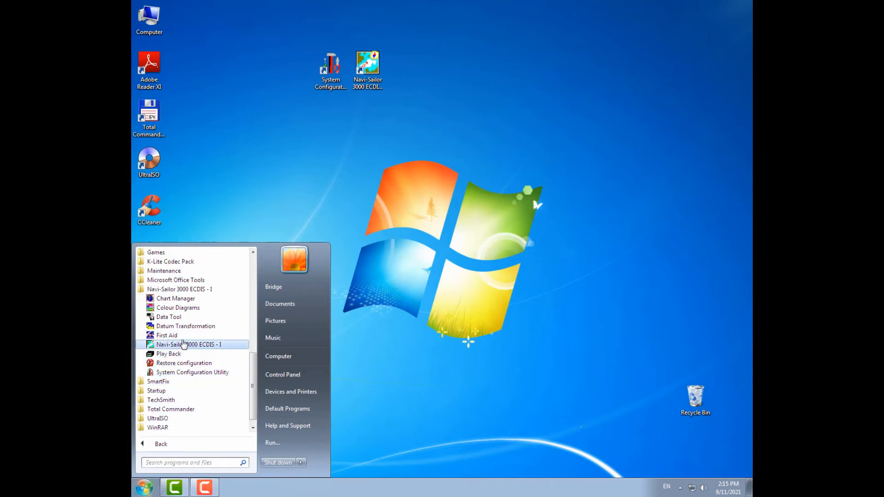
pyautogui.rightClick(188, 301)
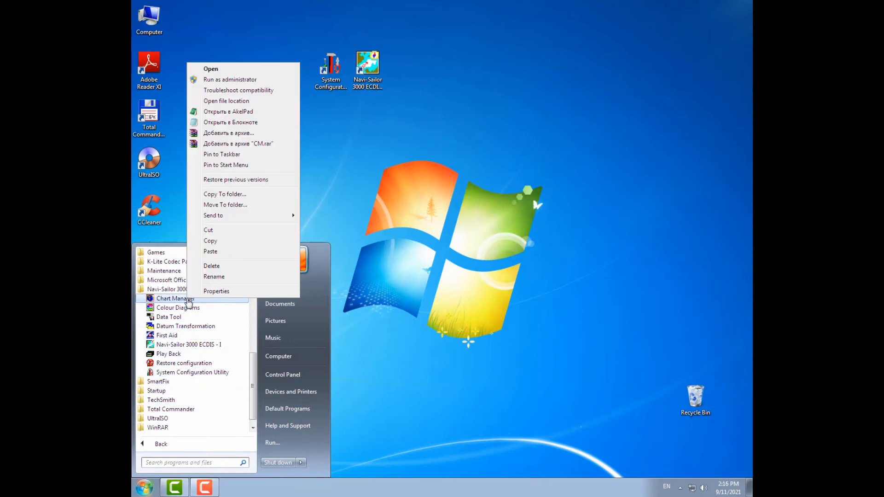
pyautogui.click(219, 294)
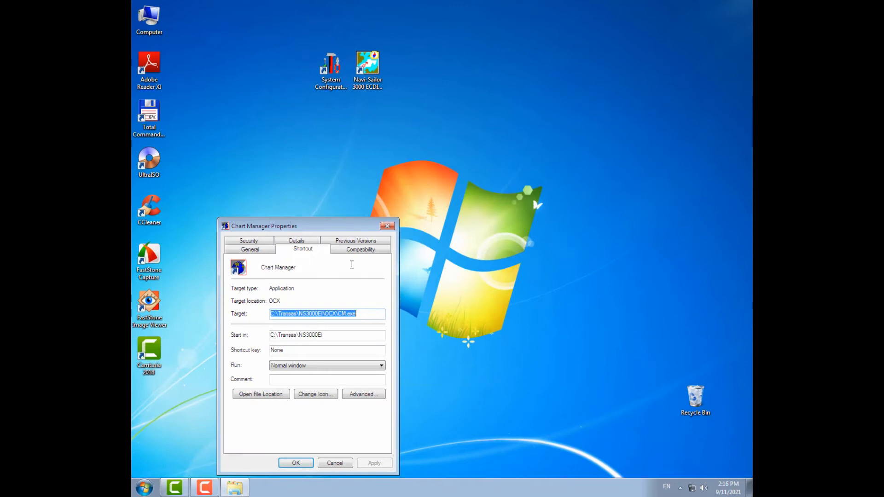
pyautogui.click(362, 251)
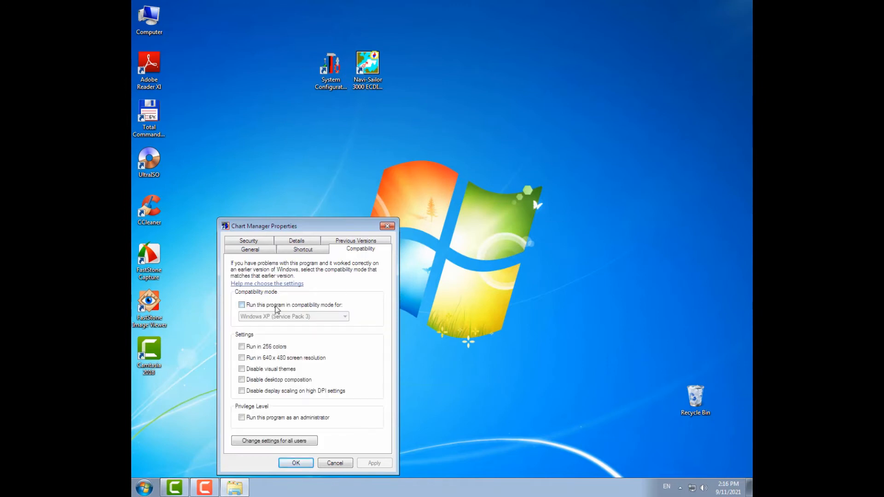
pyautogui.click(276, 306)
pyautogui.click(345, 317)
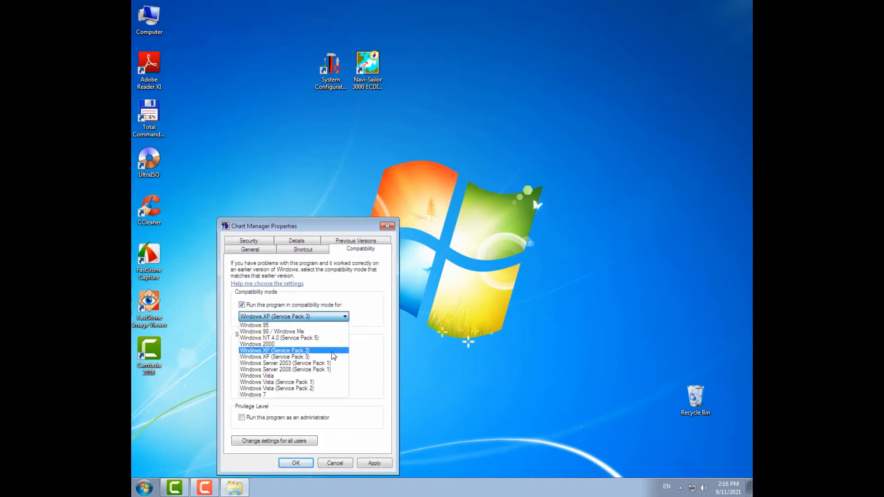
pyautogui.click(335, 351)
pyautogui.click(374, 463)
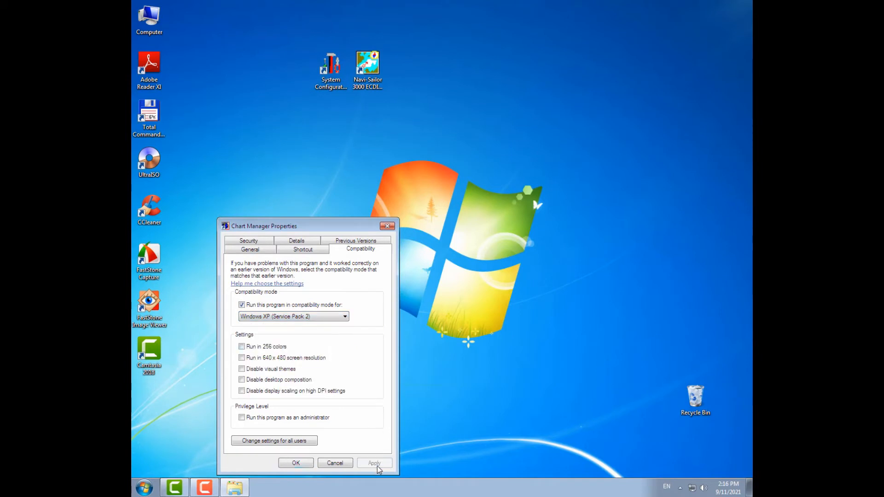
pyautogui.click(296, 464)
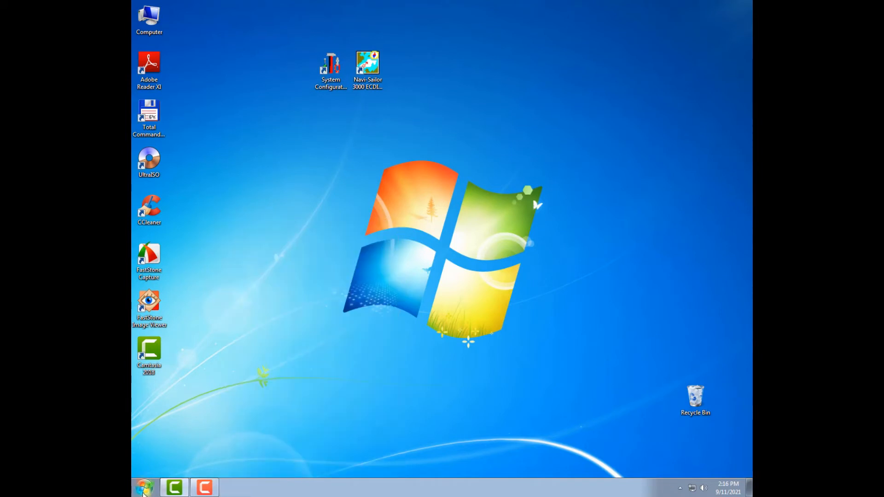
# - Open the V01X01 disc image from the ENC Charts for Hong Kong folder on Archive (D:) with UltraISO
pyautogui.click(144, 488)
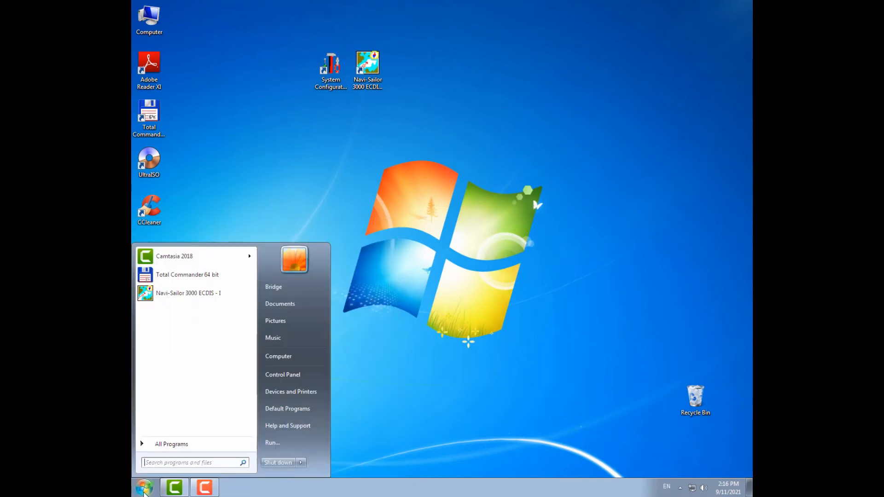
pyautogui.click(173, 445)
pyautogui.click(278, 357)
pyautogui.doubleClick(503, 194)
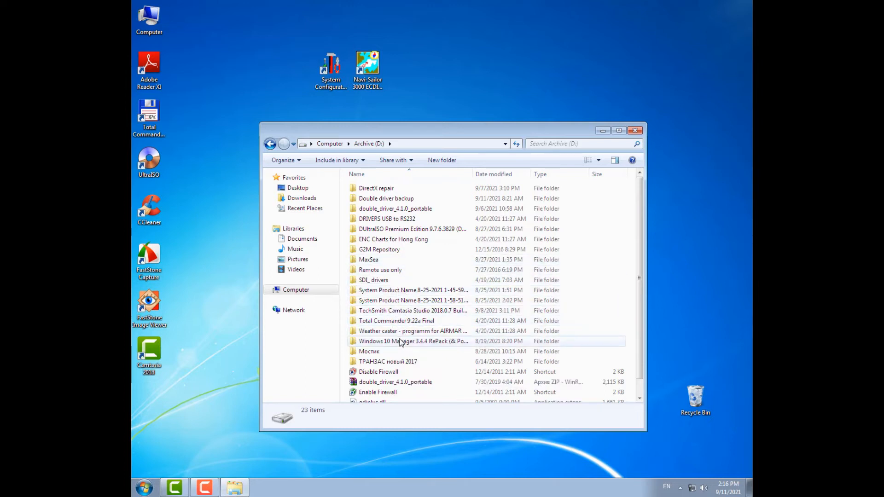
pyautogui.doubleClick(399, 364)
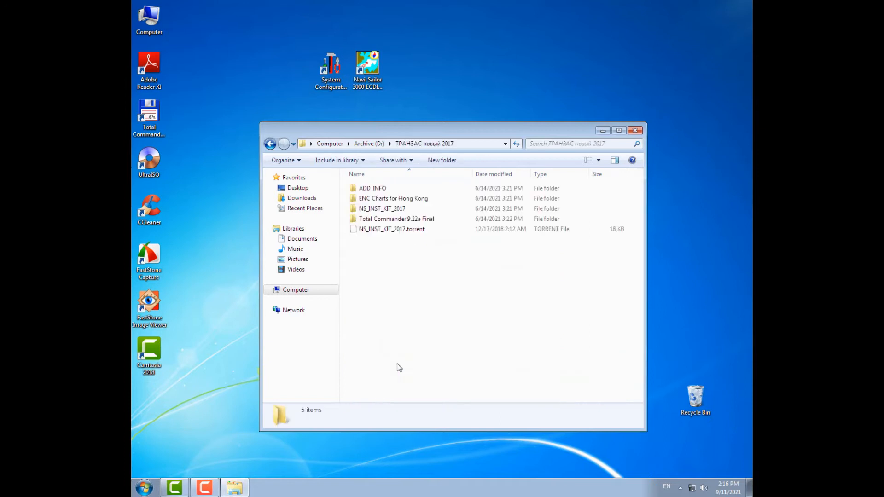
pyautogui.doubleClick(368, 198)
pyautogui.click(358, 260)
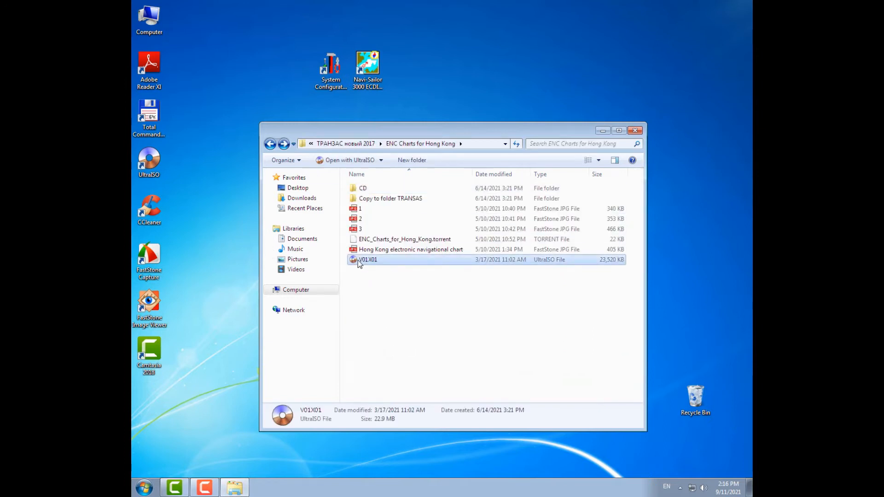
pyautogui.rightClick(356, 261)
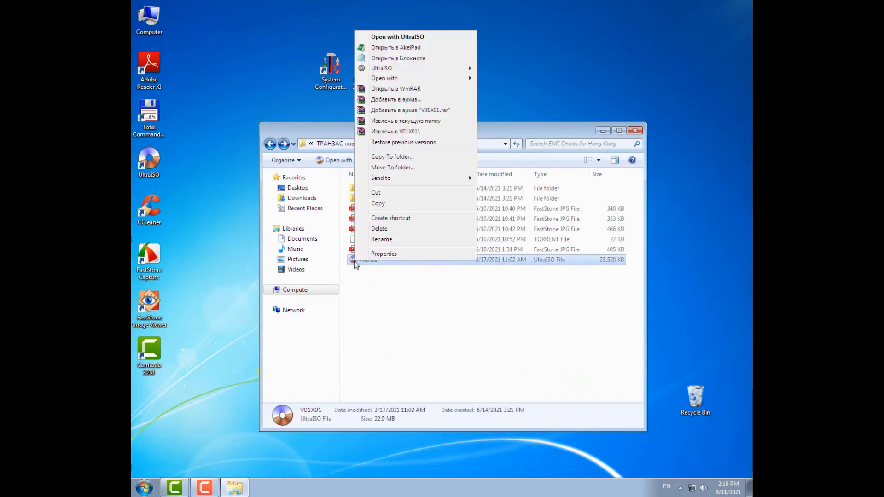
pyautogui.click(434, 39)
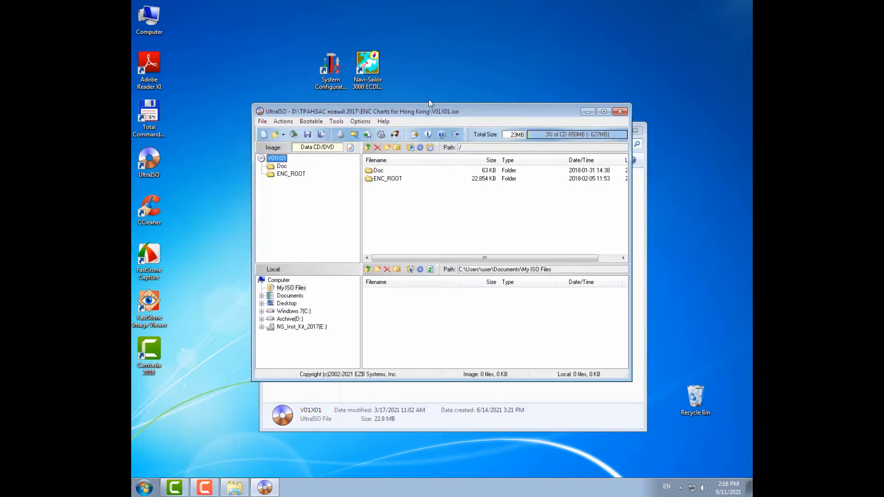
# - Mount the V01X01 image to the virtual ISO Drive (E:) and close UltraISO
pyautogui.click(343, 124)
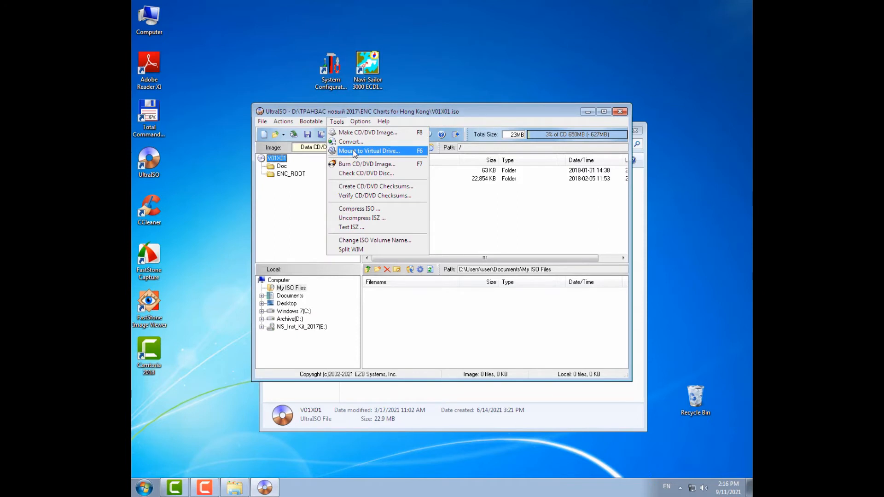
pyautogui.click(353, 150)
pyautogui.click(332, 224)
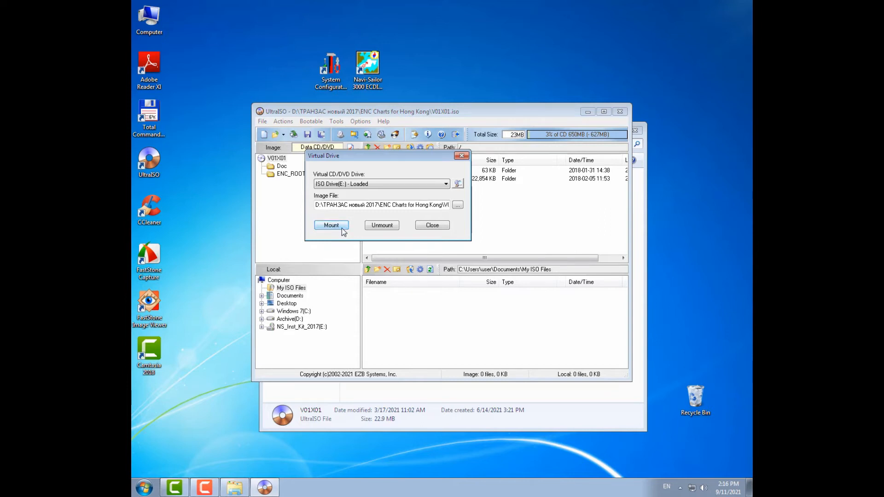
pyautogui.click(431, 225)
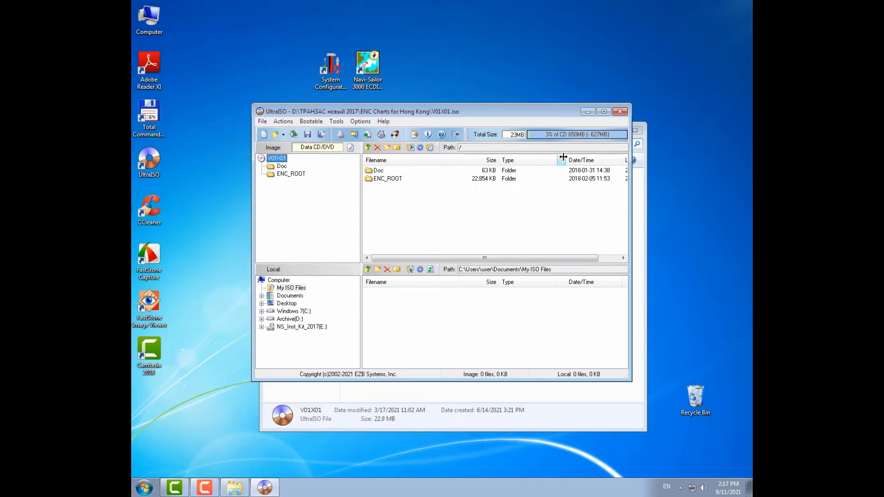
pyautogui.click(620, 111)
# - Check the mounted CD Drive (E:) V01X01 by opening its ENC_ROOT folder
pyautogui.click(147, 490)
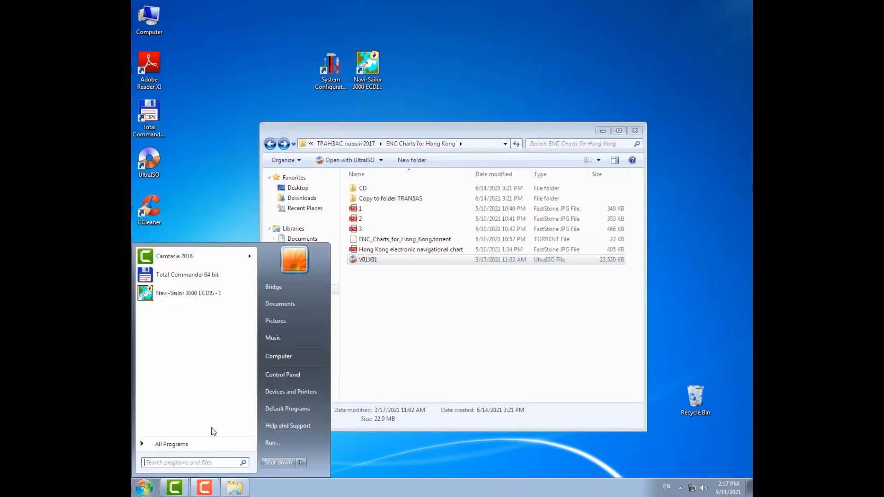
pyautogui.click(299, 354)
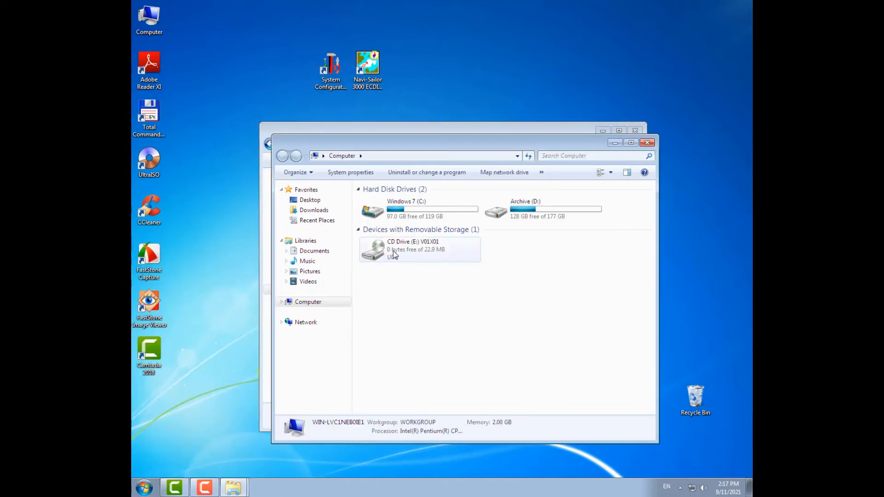
pyautogui.doubleClick(392, 256)
pyautogui.doubleClick(382, 211)
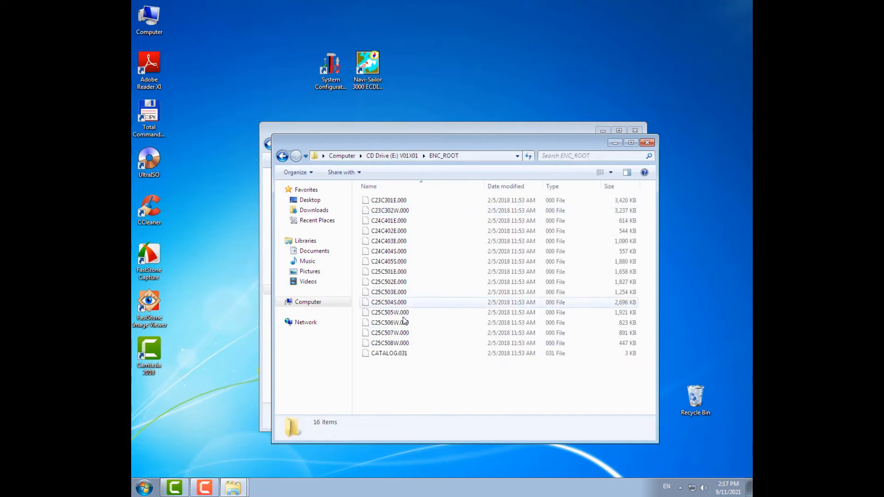
# - Minimize the ENC_ROOT and ENC Charts for Hong Kong folder windows and start Navi-Sailor 3000 ECDIS
pyautogui.moveTo(579, 146); pyautogui.dragTo(615, 172)
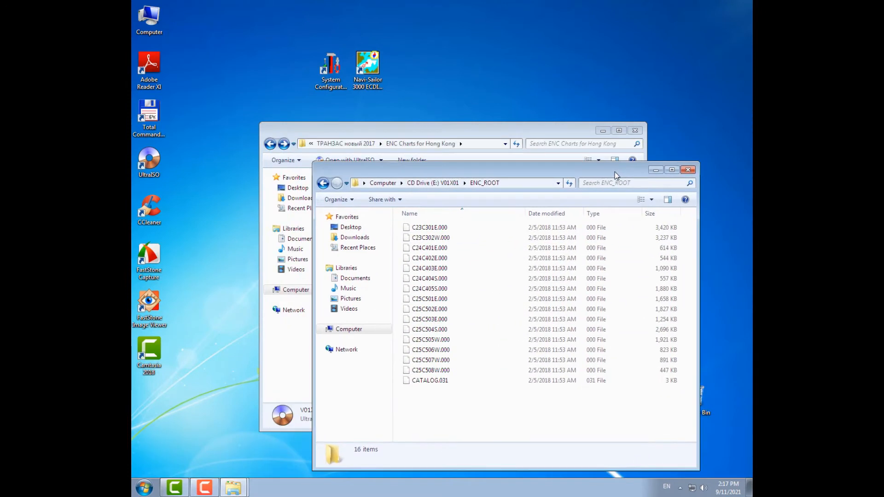
pyautogui.click(656, 171)
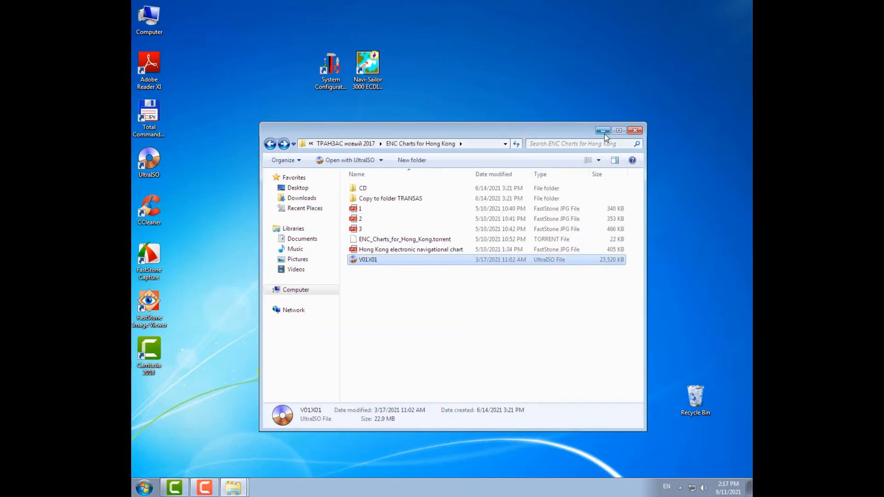
pyautogui.click(603, 132)
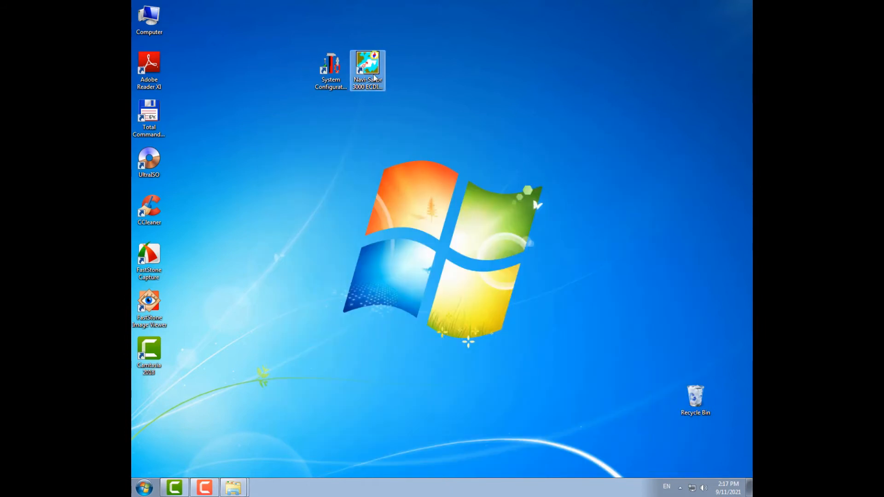
pyautogui.doubleClick(374, 77)
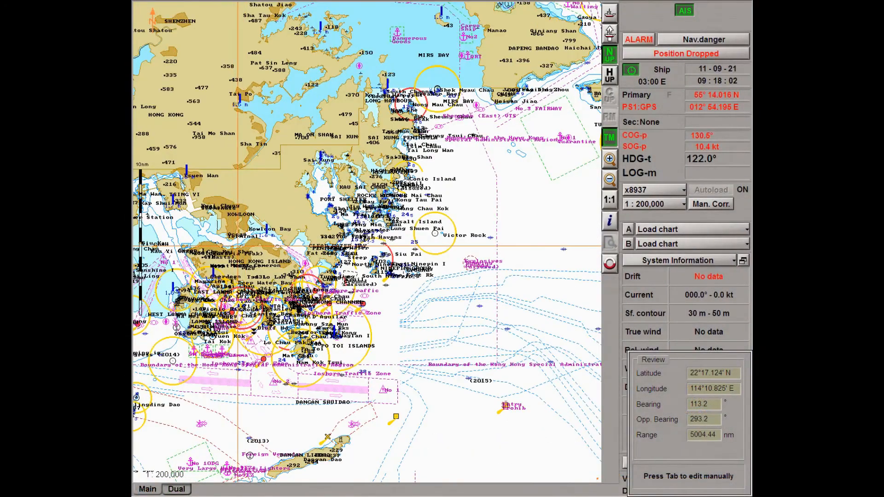
# - Examine the loaded Hong Kong charts from the overview to large scale around Tathong Channel, Kowloon Bay and Quarry Bay
pyautogui.scroll(1, 238, 246)
pyautogui.click(172, 248)
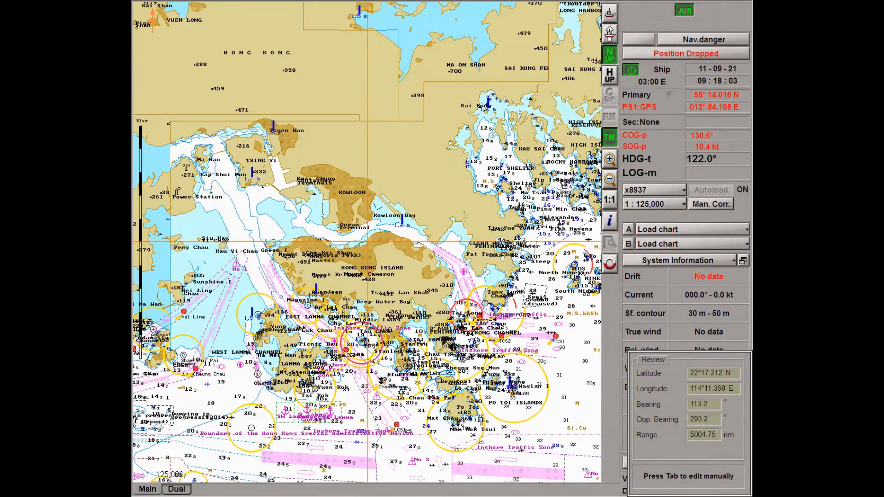
pyautogui.scroll(3, 403, 273)
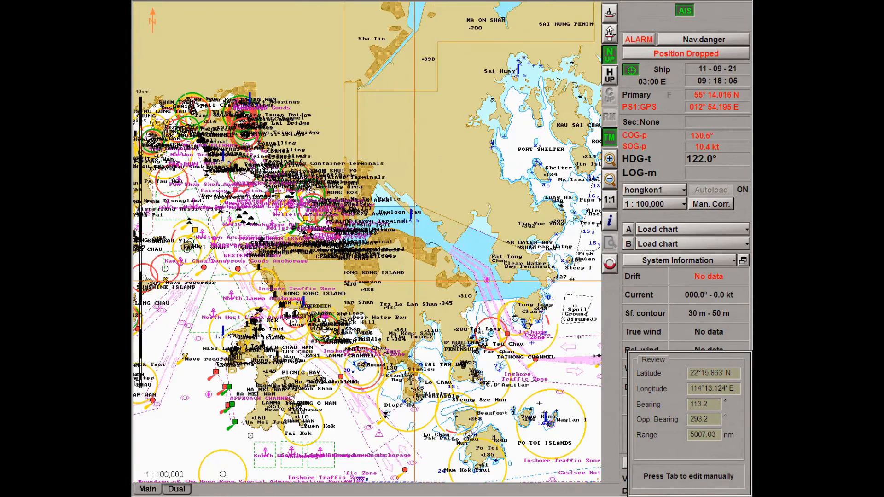
pyautogui.click(598, 354)
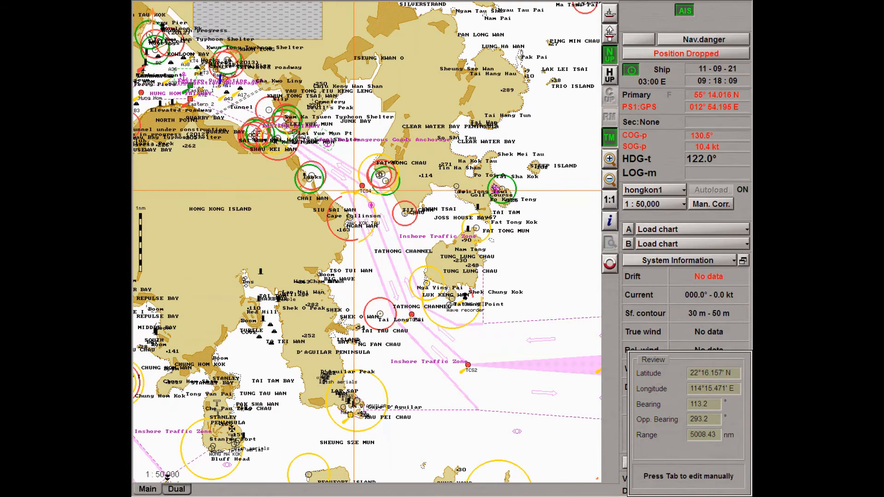
pyautogui.scroll(1, 332, 189)
pyautogui.scroll(1, 228, 79)
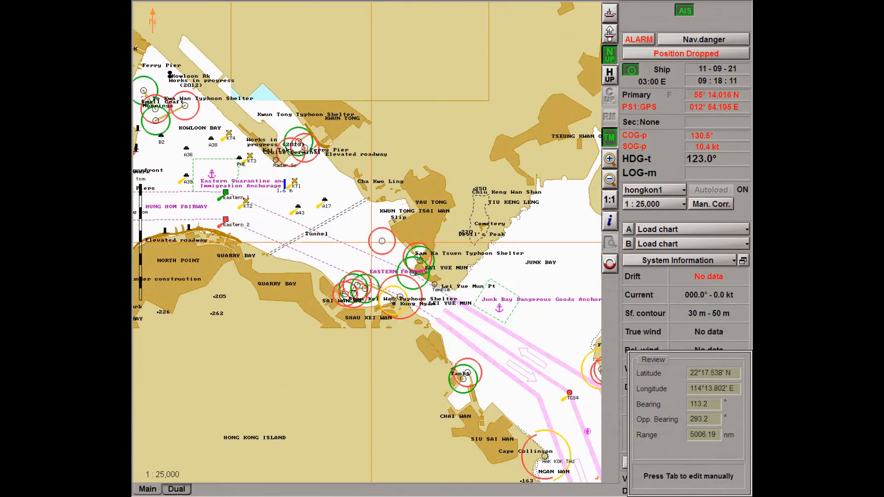
pyautogui.scroll(1, 349, 231)
pyautogui.scroll(1, 157, 187)
pyautogui.scroll(1, 367, 243)
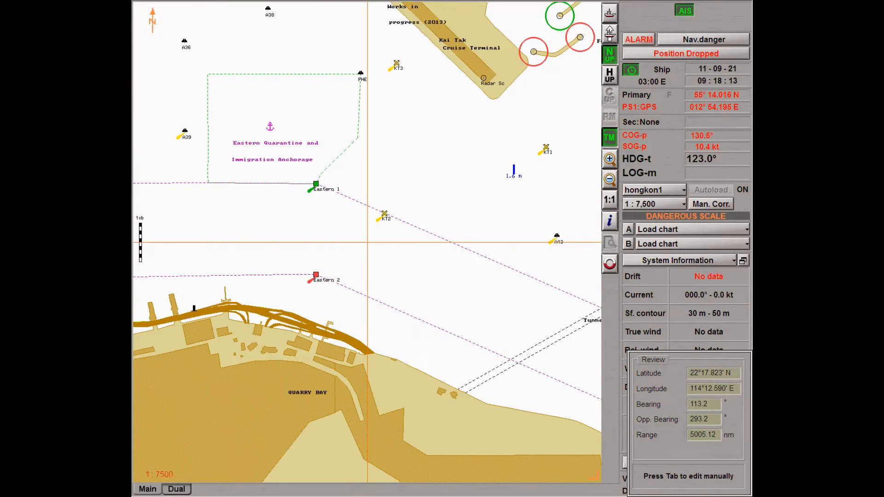
pyautogui.scroll(-1, 367, 243)
pyautogui.scroll(1, 134, 299)
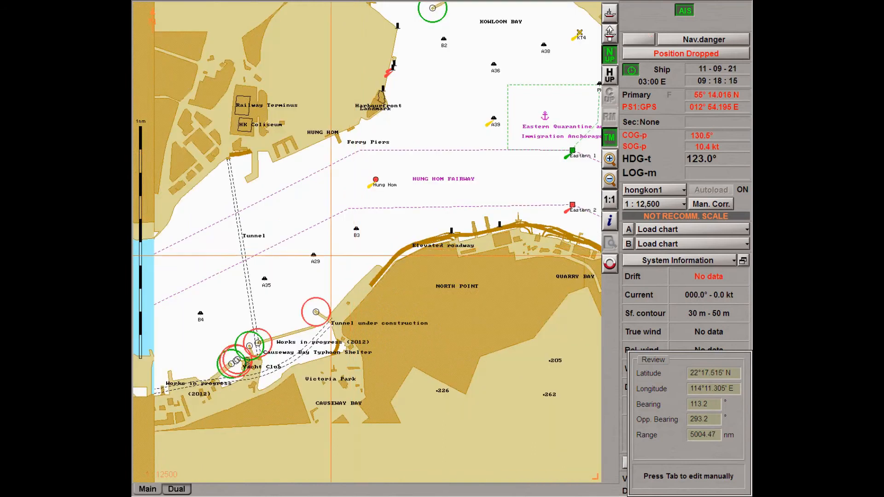
# - Examine the chart detail of Victoria Harbour, the Kellett anchorages and the Kwai Chung container terminals at several scales
pyautogui.scroll(-4, 174, 313)
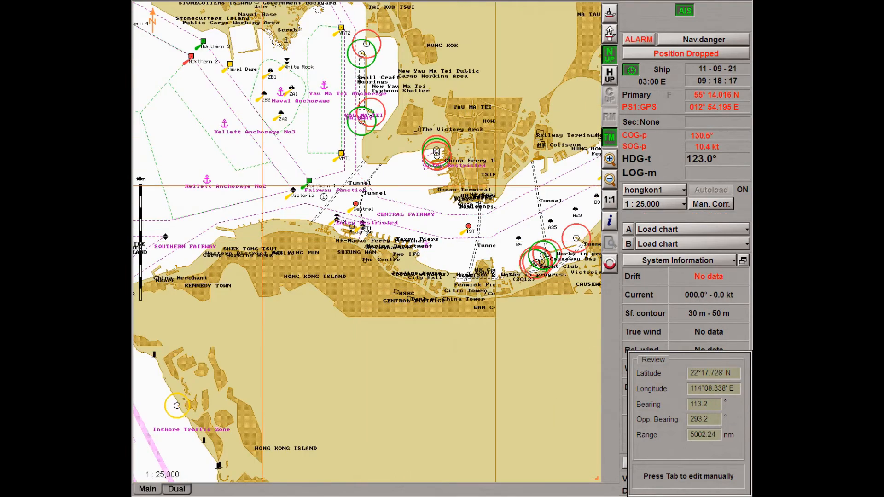
pyautogui.scroll(3, 258, 138)
pyautogui.scroll(-4, 154, 107)
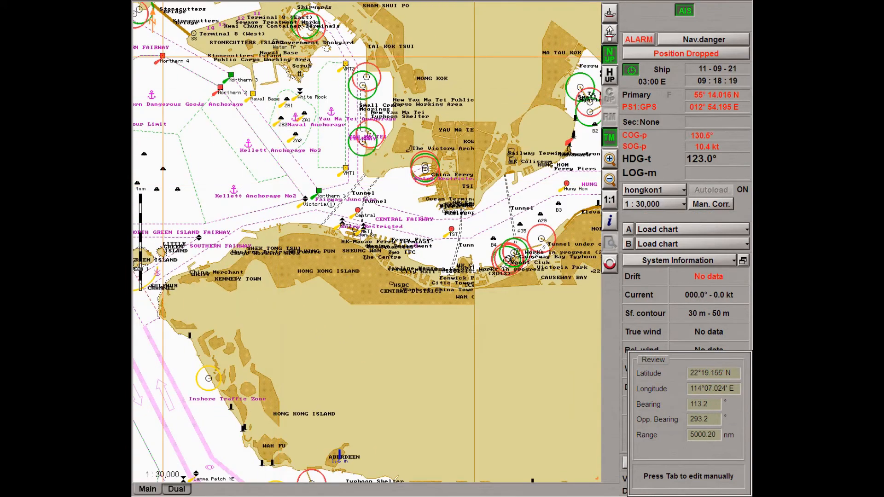
pyautogui.scroll(3, 161, 63)
pyautogui.scroll(-4, 367, 243)
pyautogui.scroll(3, 367, 242)
pyautogui.scroll(-3, 367, 243)
pyautogui.scroll(2, 367, 242)
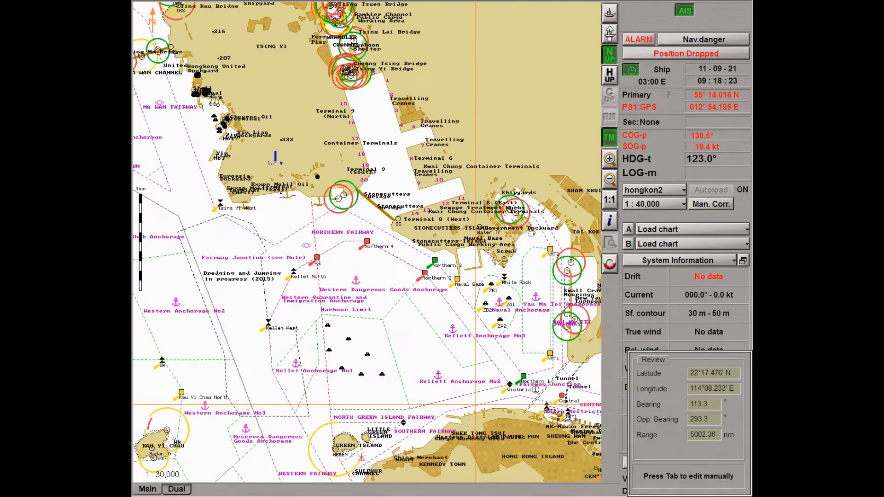
pyautogui.scroll(-3, 475, 405)
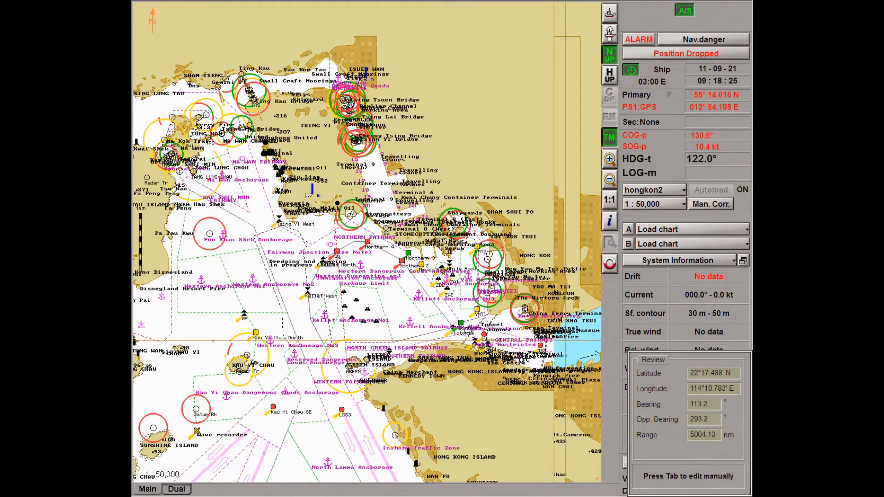
# - Examine the chart coverage of the Tathong Channel, Stanley, Round Island and Lamma Island areas at several scales
pyautogui.scroll(1, 566, 337)
pyautogui.scroll(2, 576, 345)
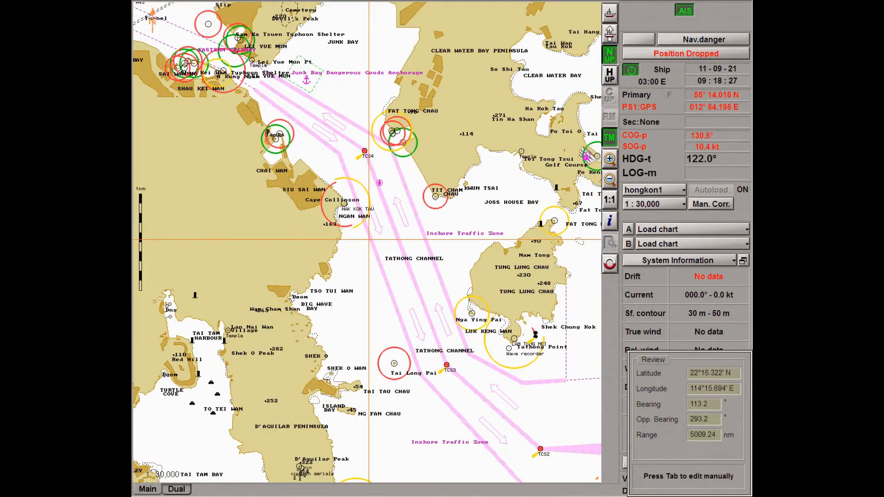
pyautogui.scroll(1, 152, 452)
pyautogui.scroll(-2, 367, 242)
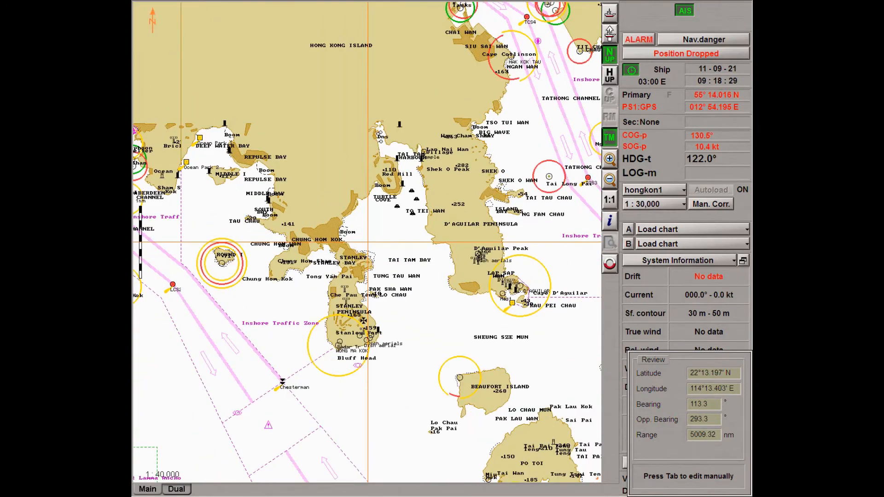
pyautogui.scroll(1, 367, 243)
pyautogui.scroll(2, 448, 210)
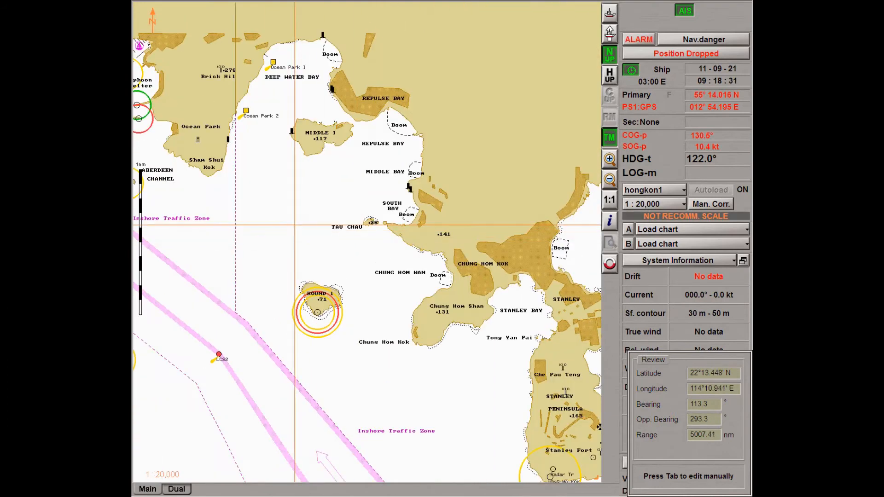
pyautogui.scroll(-4, 414, 225)
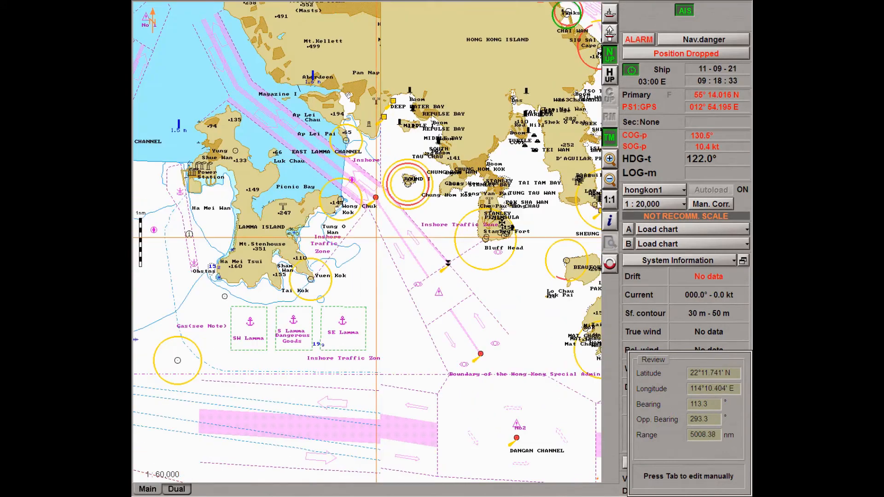
pyautogui.scroll(-3, 414, 225)
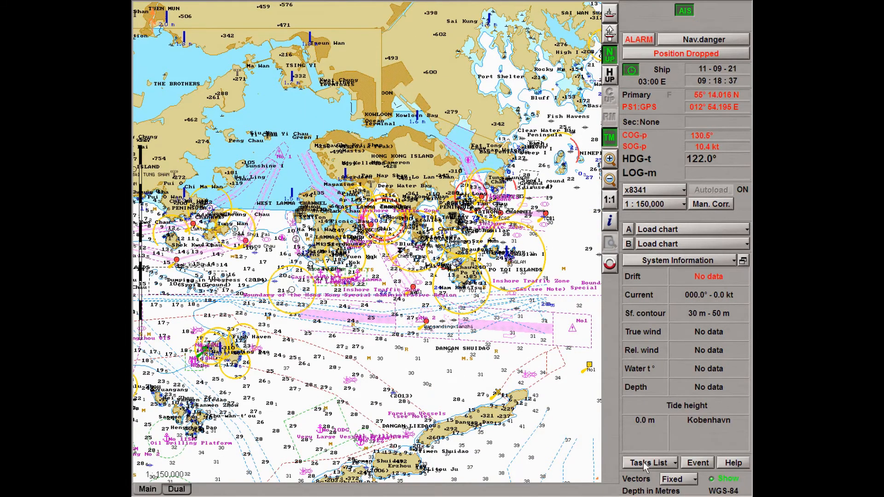
# - Open the Config settings, exit the ECDIS program and confirm ending navigation mode
pyautogui.click(643, 463)
pyautogui.click(663, 360)
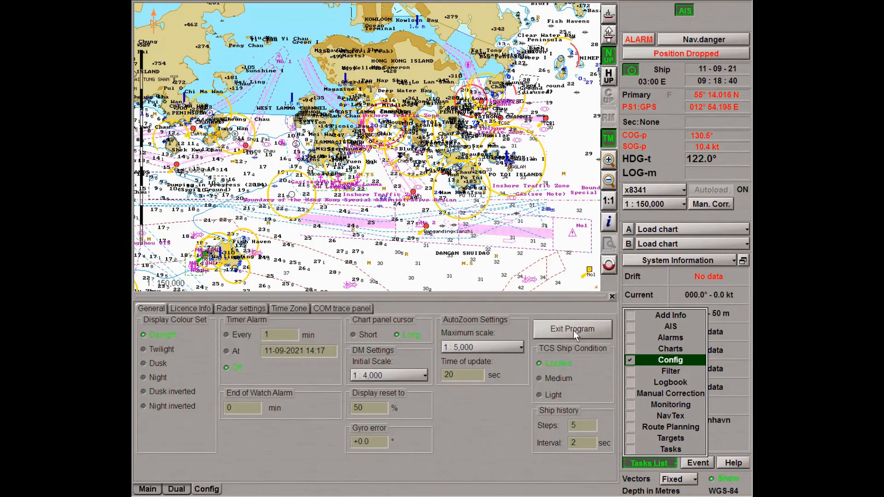
pyautogui.click(573, 330)
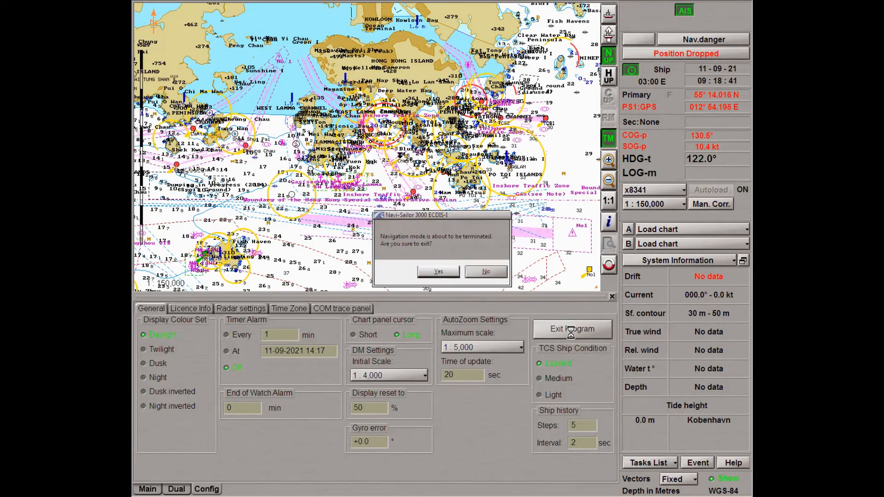
pyautogui.click(441, 273)
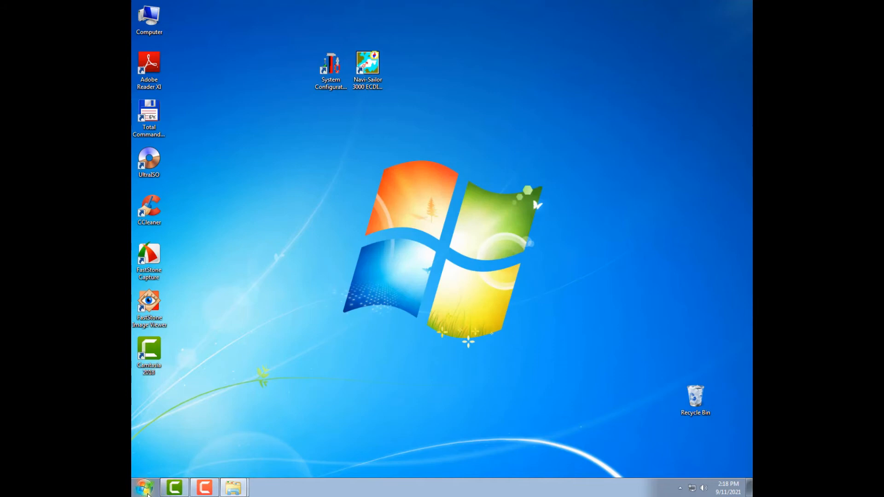
# - Start Chart Manager from the Navi-Sailor 3000 ECDIS - I program group
pyautogui.click(144, 488)
pyautogui.click(168, 450)
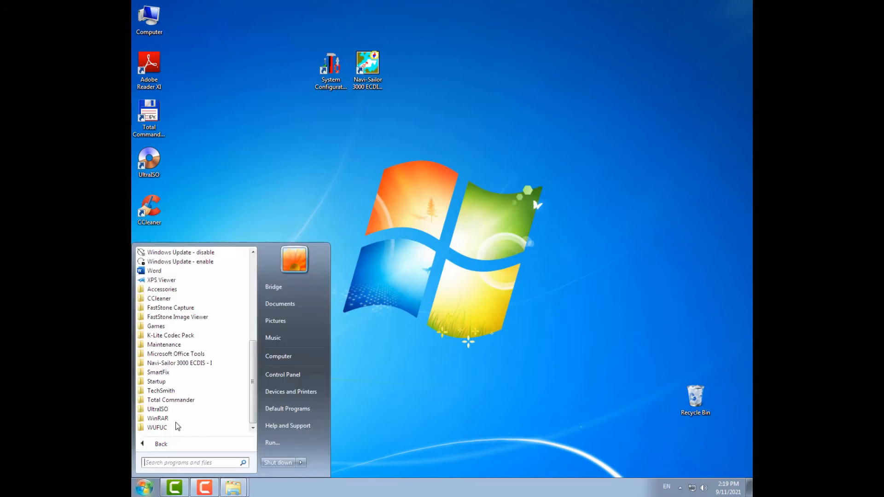
pyautogui.click(190, 363)
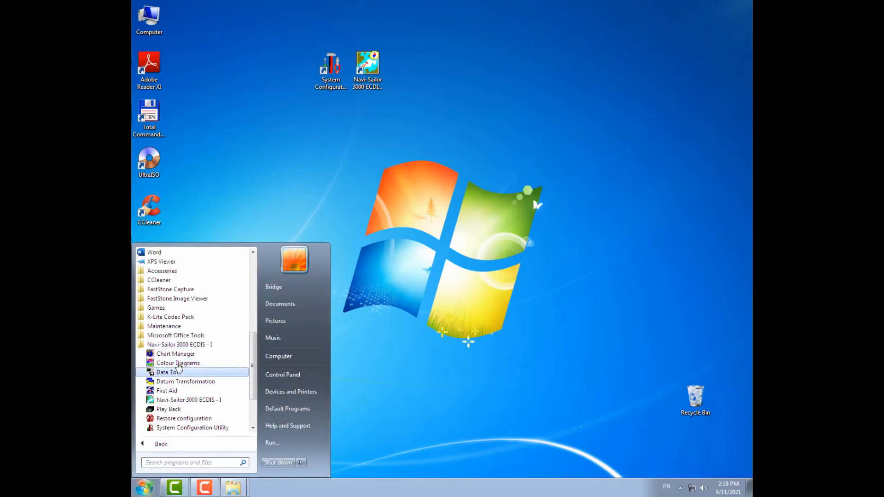
pyautogui.click(176, 354)
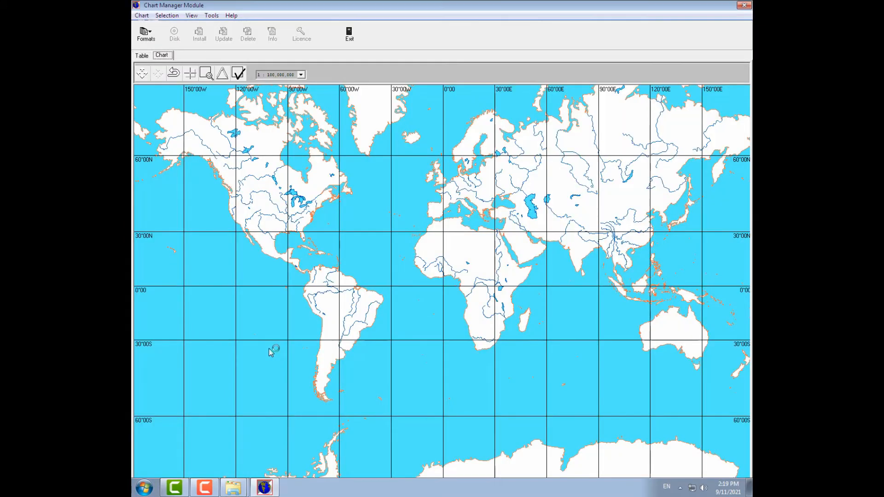
# - Choose S57(SENC) as the chart format in Chart Manager
pyautogui.click(166, 15)
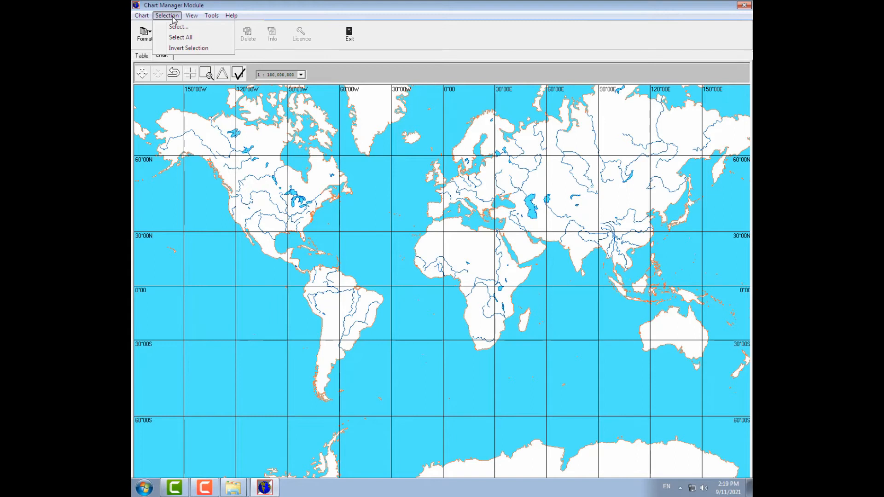
pyautogui.click(174, 112)
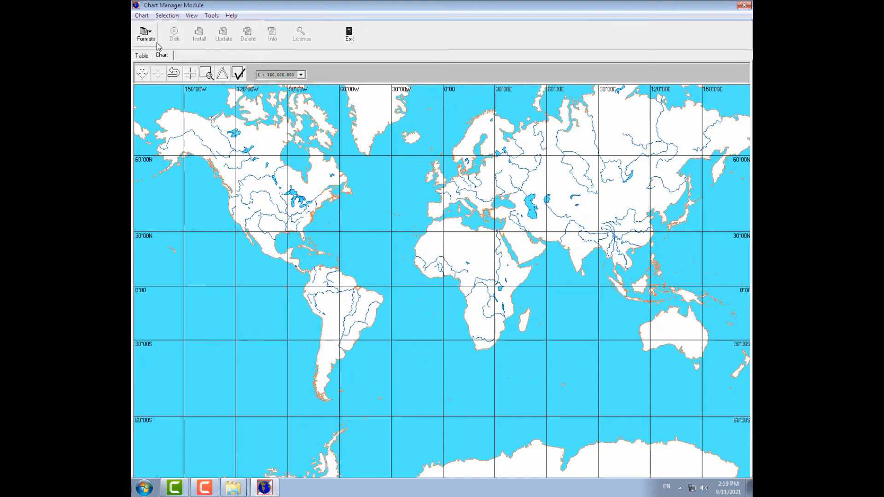
pyautogui.click(153, 37)
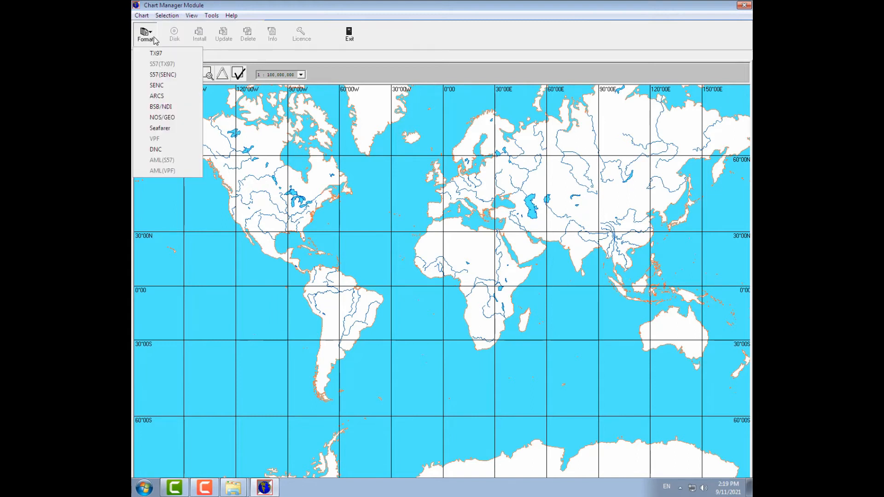
pyautogui.click(181, 82)
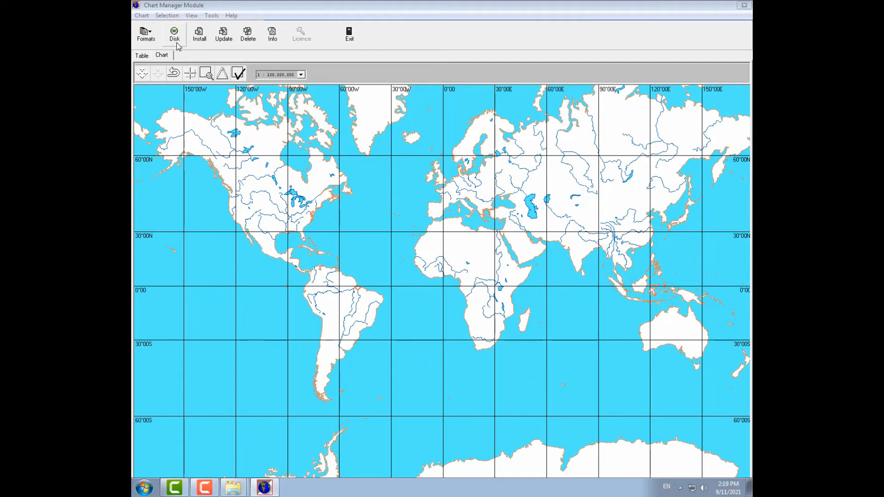
pyautogui.click(203, 37)
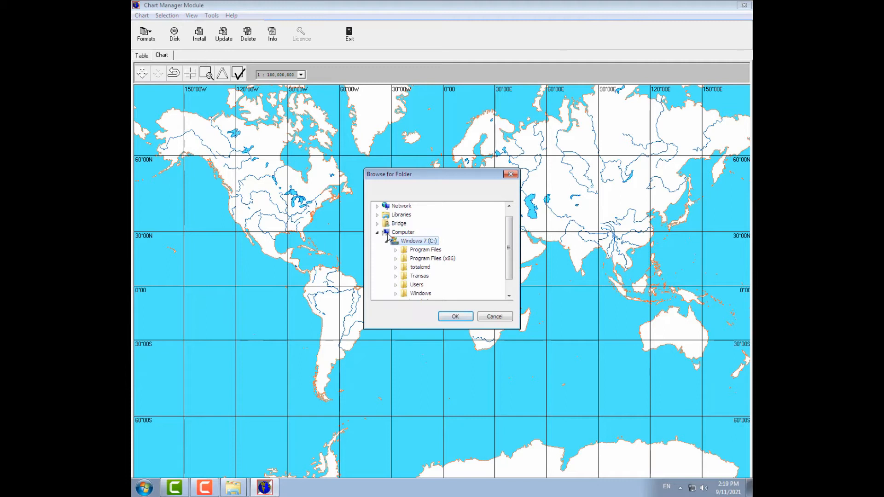
pyautogui.click(377, 232)
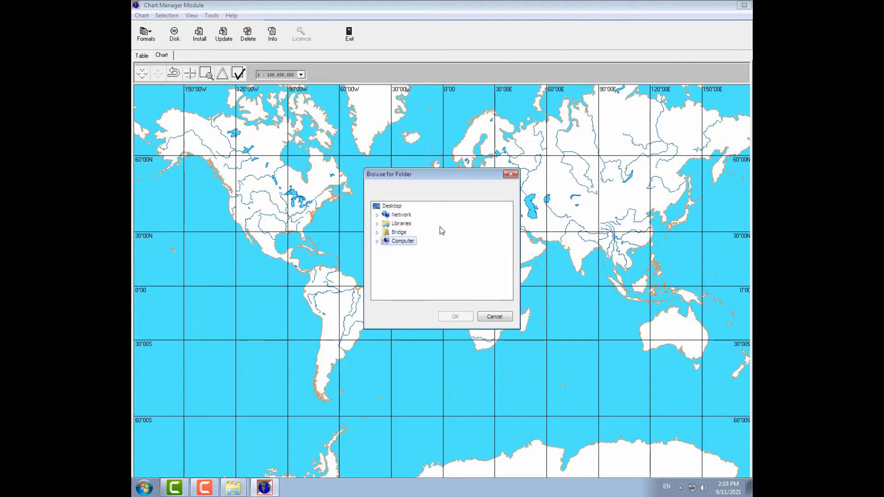
pyautogui.click(510, 175)
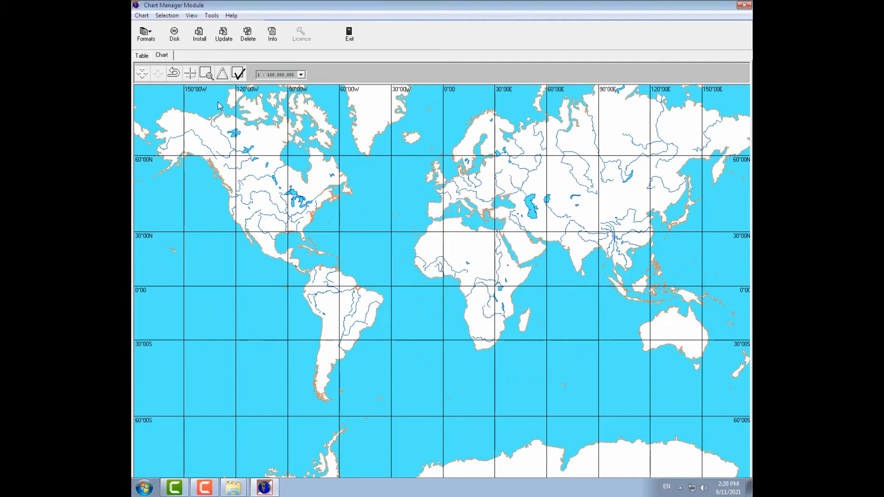
# - Load the chart disk source from the ENC_ROOT folder on CD Drive (E:) V01X01
pyautogui.click(186, 38)
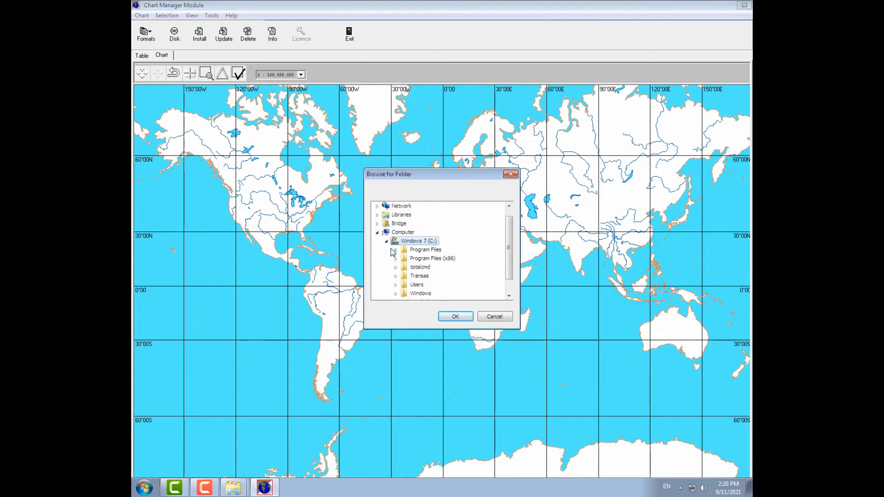
pyautogui.scroll(-1, 391, 249)
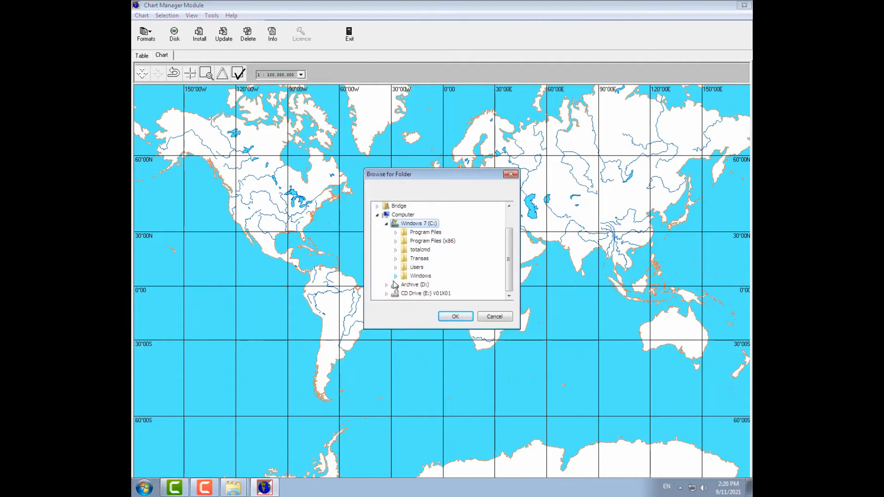
pyautogui.click(387, 294)
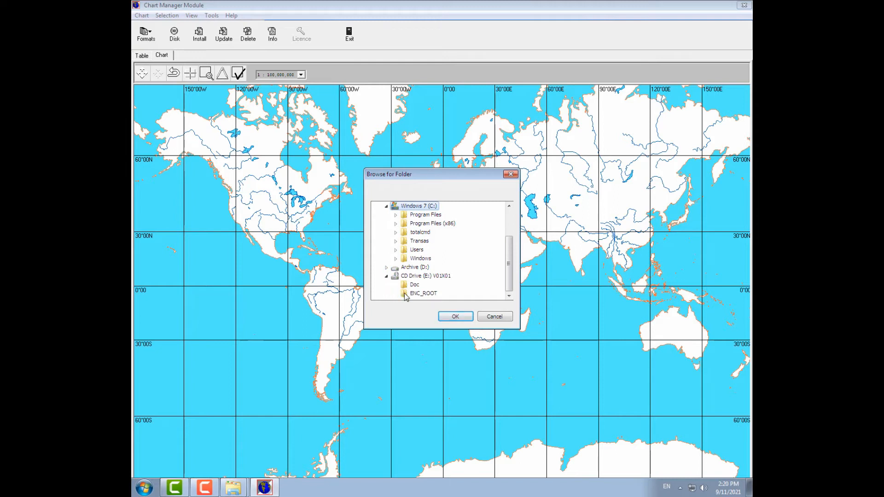
pyautogui.click(405, 295)
pyautogui.click(455, 317)
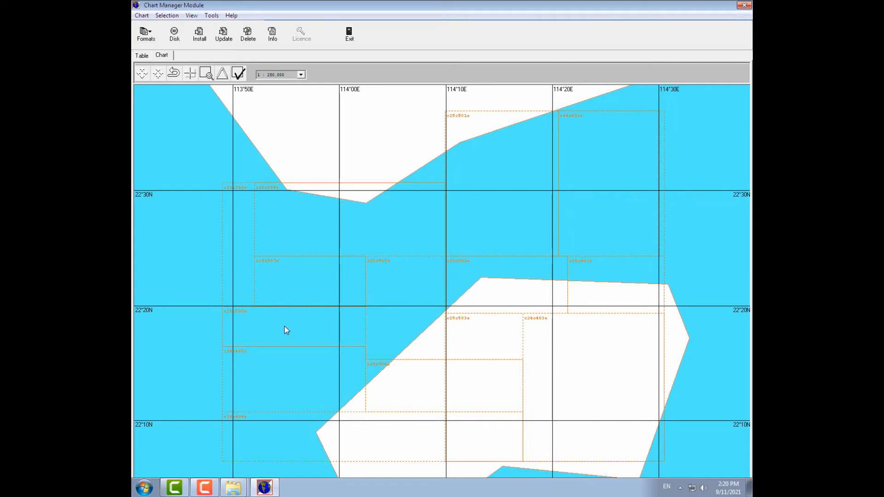
# - Install the charts found on the disk, review the installation summary for all cells and close it
pyautogui.click(196, 35)
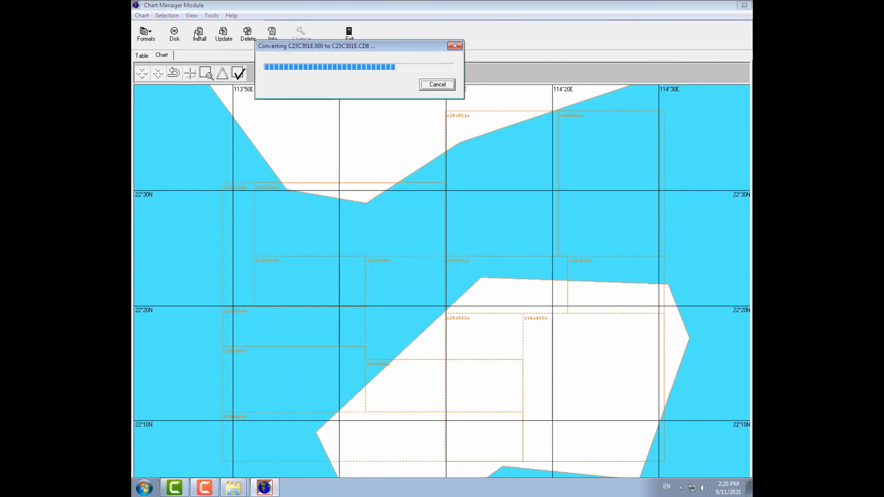
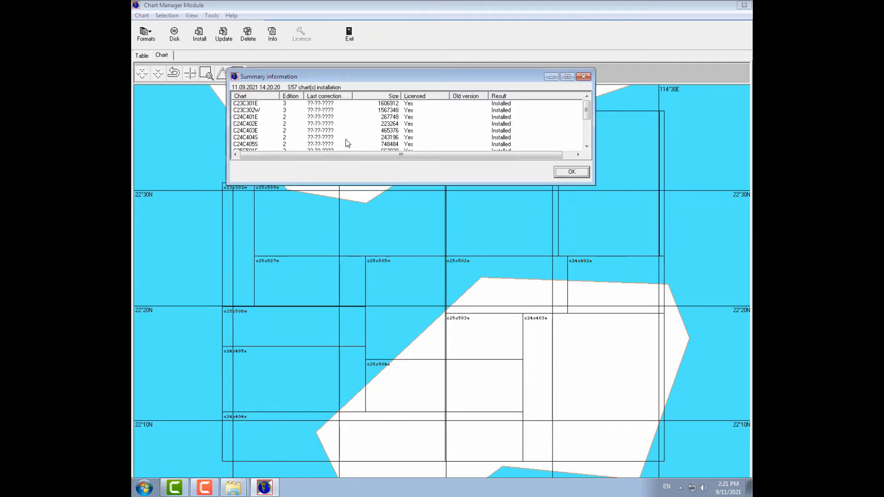
pyautogui.scroll(-3, 357, 121)
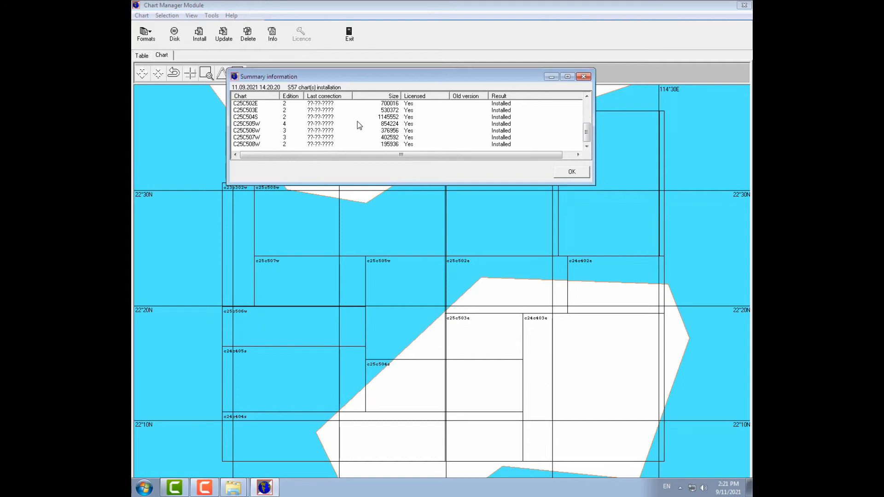
pyautogui.scroll(3, 357, 129)
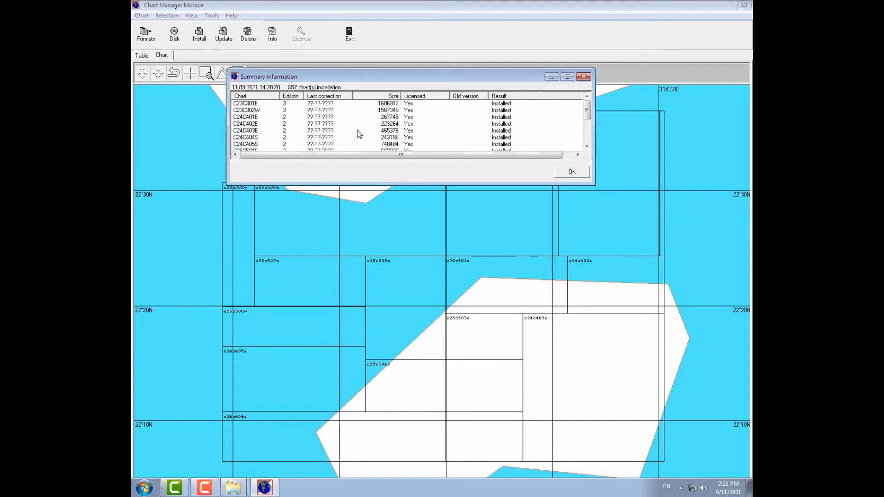
pyautogui.scroll(-3, 363, 131)
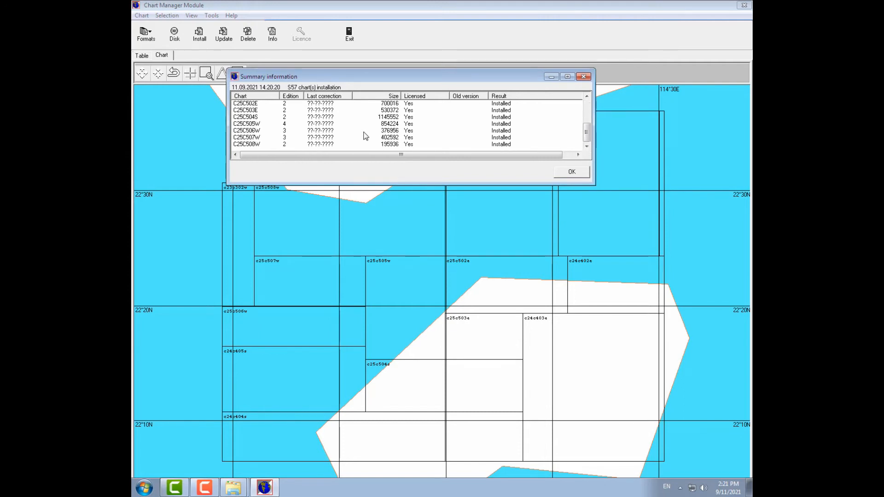
pyautogui.click(571, 172)
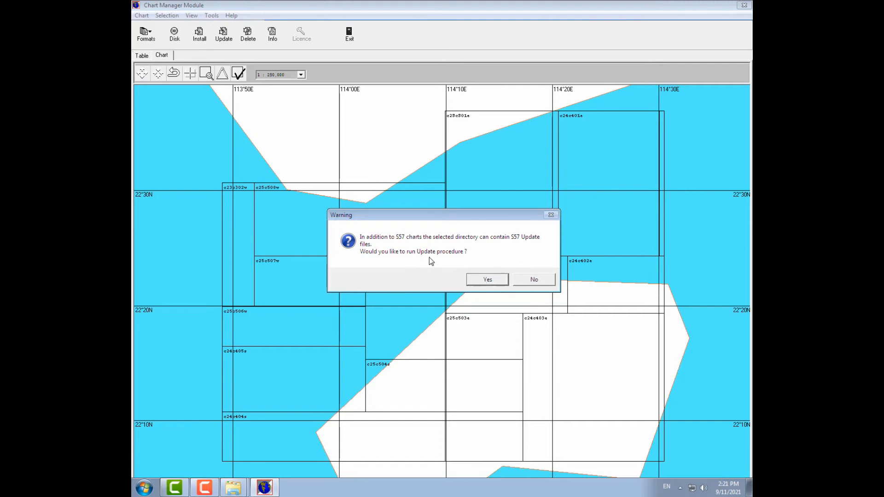
# - Run the S57 update procedure from E:\ENC_ROOT after reviewing its confirmation and correction-acceptance options
pyautogui.click(477, 282)
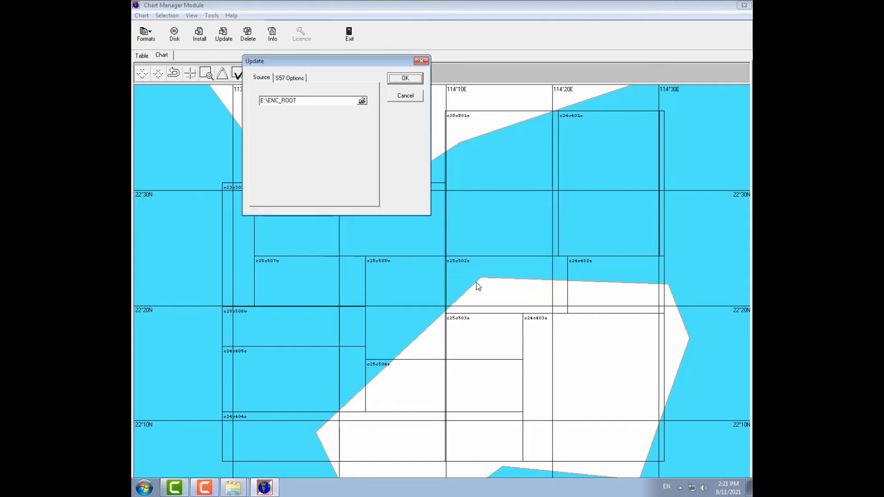
pyautogui.click(300, 85)
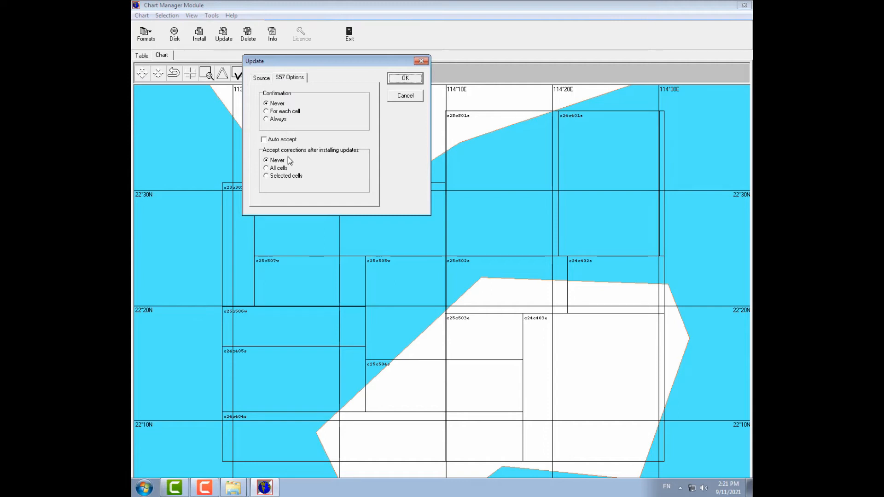
pyautogui.click(261, 79)
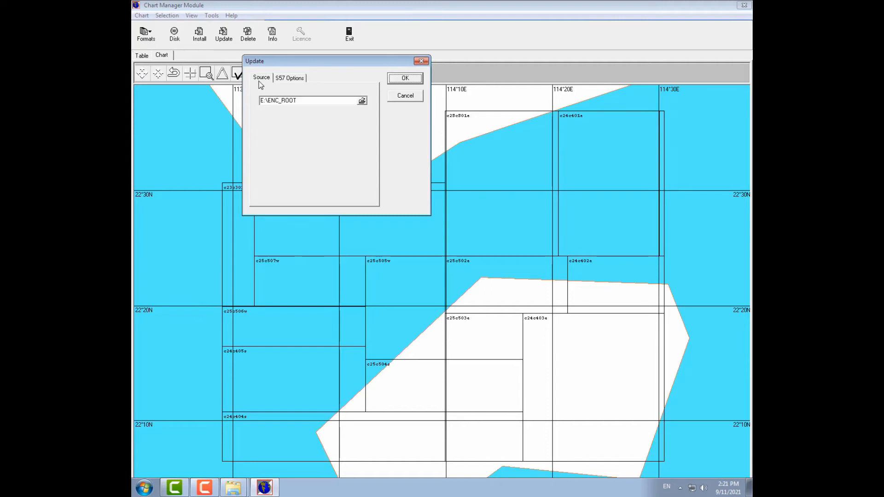
pyautogui.click(407, 81)
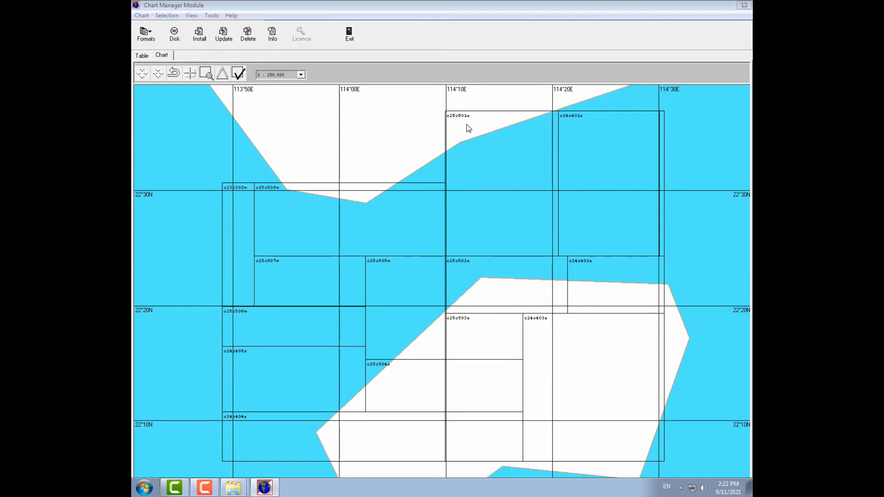
# - Exit Chart Manager and start Navi-Sailor 3000 ECDIS - 1
pyautogui.click(349, 38)
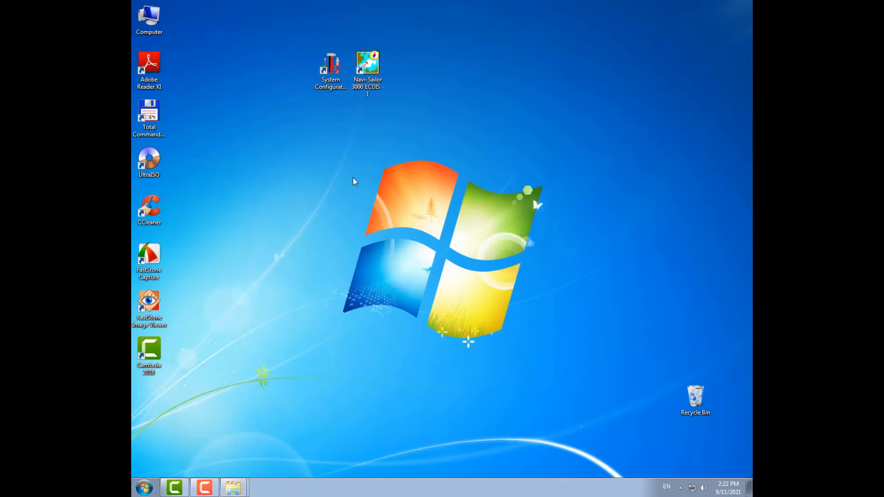
pyautogui.doubleClick(377, 69)
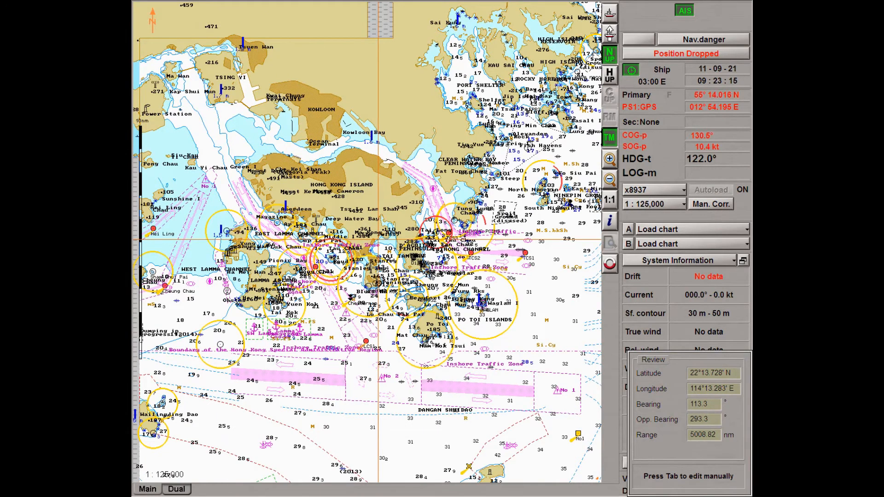
# - Examine the newly installed ENC charts around Tathong Channel, Junk Bay and Kowloon Bay at larger scales
pyautogui.scroll(3, 420, 197)
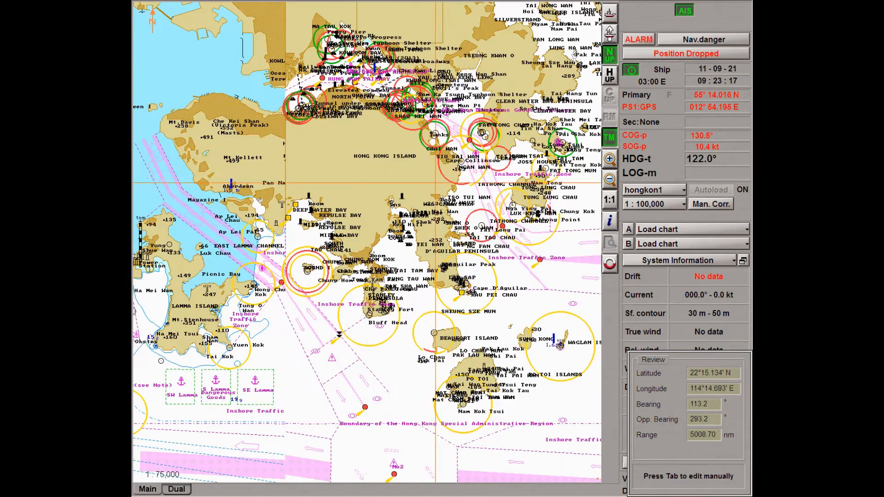
pyautogui.scroll(2, 245, 128)
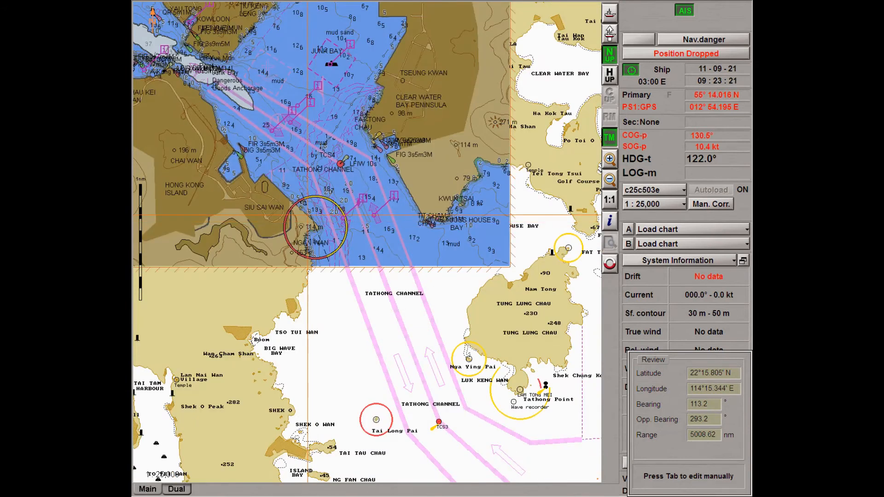
pyautogui.click(236, 71)
pyautogui.click(220, 172)
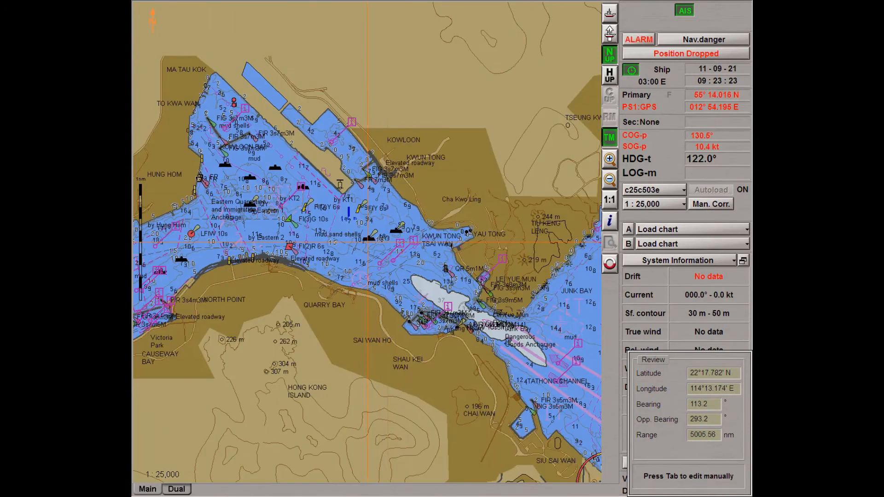
pyautogui.scroll(1, 386, 291)
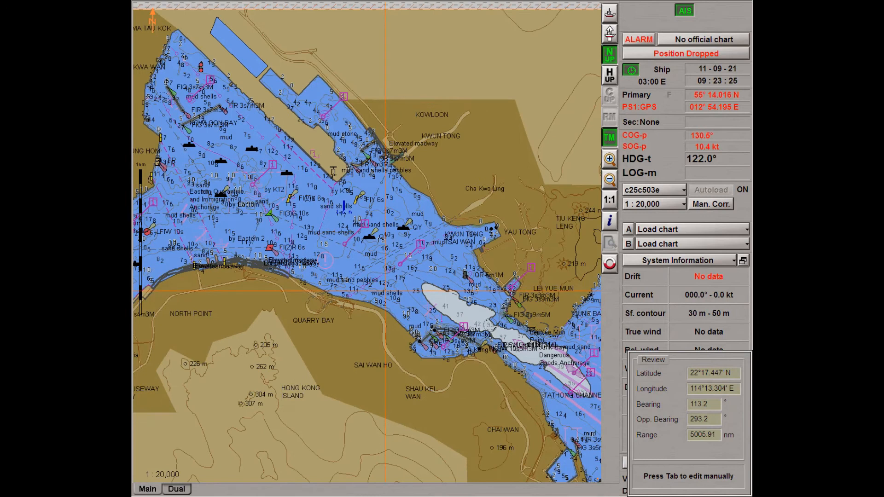
pyautogui.scroll(1, 386, 291)
pyautogui.scroll(-2, 398, 318)
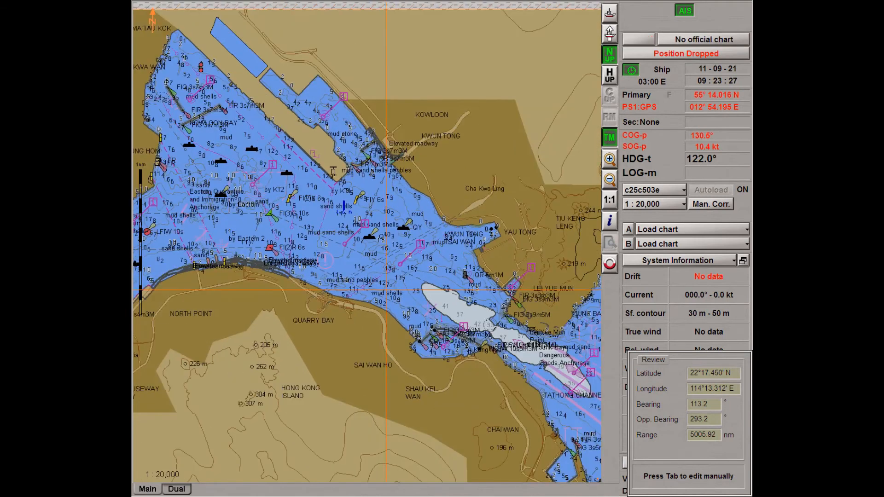
# - Open the ENC display settings in the Charts task and shrink the settings area to show more chart
pyautogui.click(657, 461)
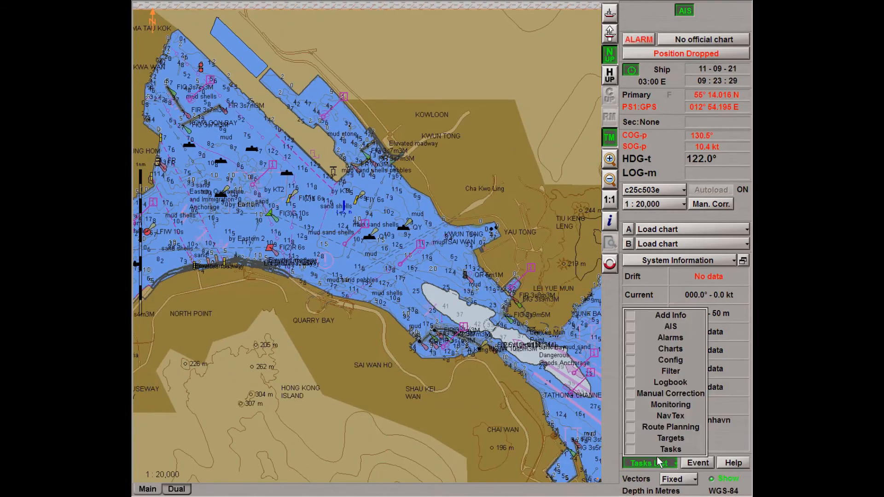
pyautogui.click(682, 351)
pyautogui.click(479, 288)
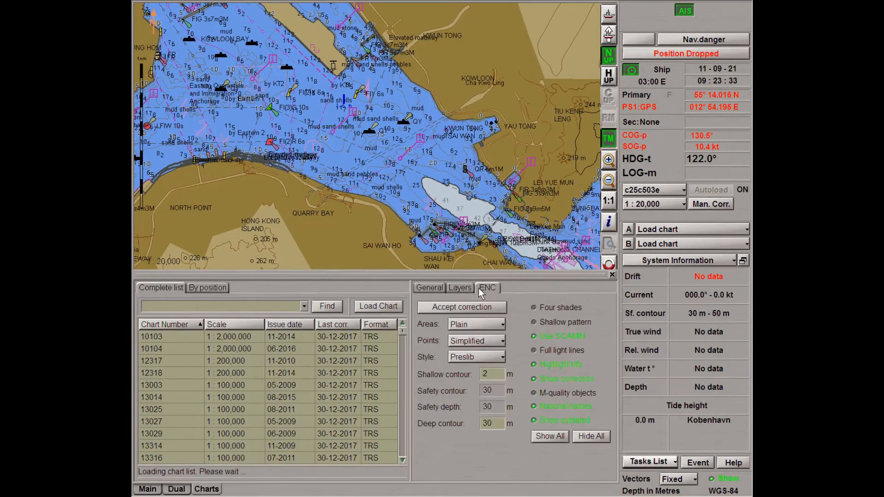
pyautogui.moveTo(512, 275); pyautogui.dragTo(512, 317)
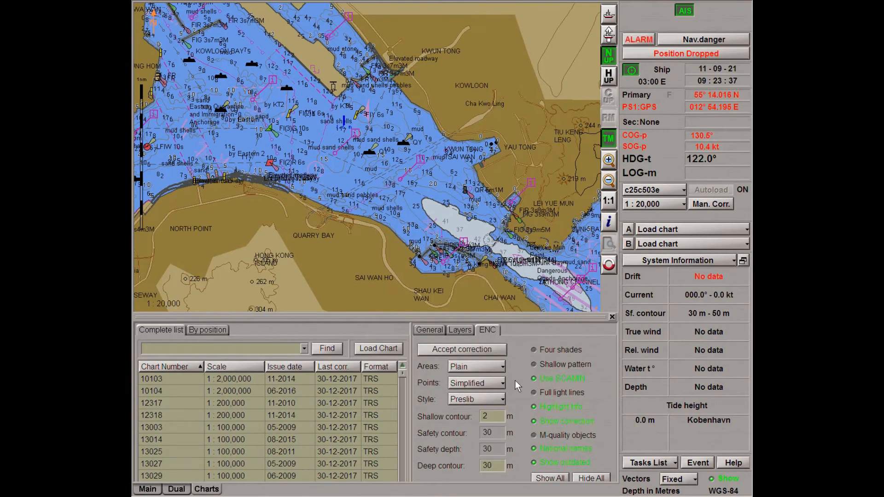
# - Try the Symbolized area display for ENC charts, and return Areas to Plain
pyautogui.click(502, 368)
pyautogui.click(495, 392)
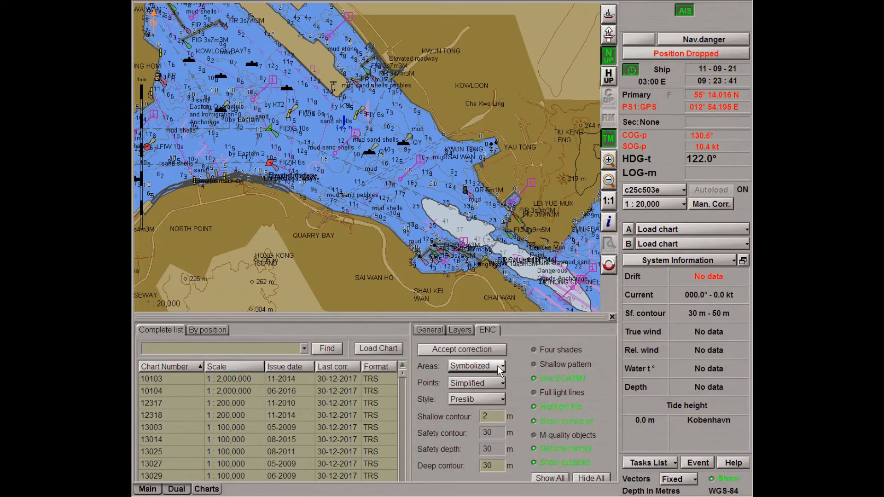
pyautogui.click(498, 366)
pyautogui.click(497, 380)
# - Set the ENC point symbols to Paper chart and the display style to Transas
pyautogui.click(495, 383)
pyautogui.click(496, 396)
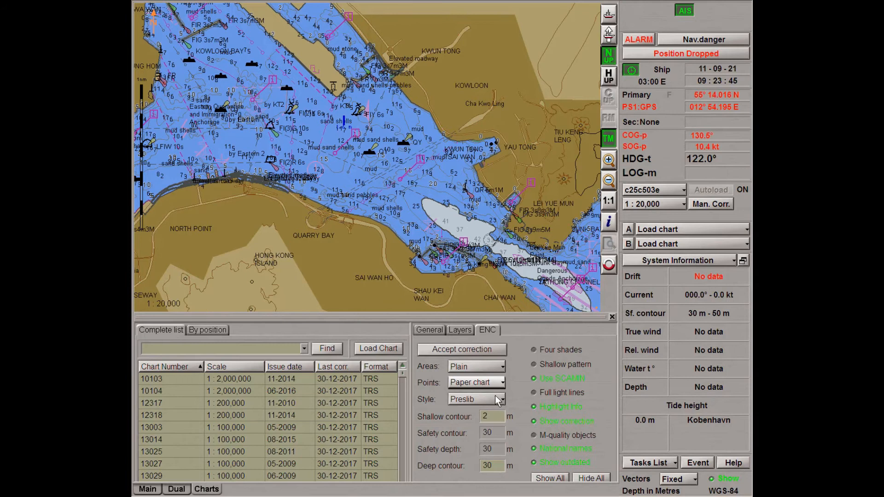
pyautogui.click(494, 398)
pyautogui.click(493, 414)
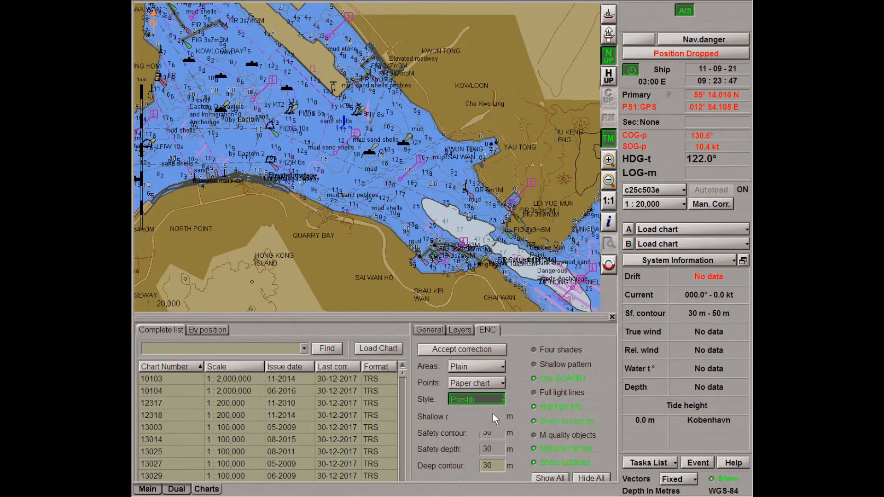
# - Switch off the Highlight Info and Show correction options for ENC charts
pyautogui.click(535, 409)
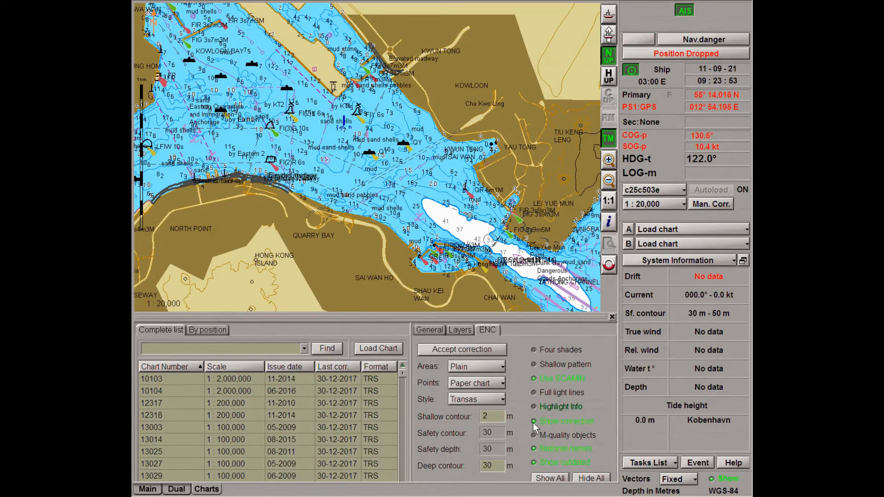
pyautogui.click(533, 423)
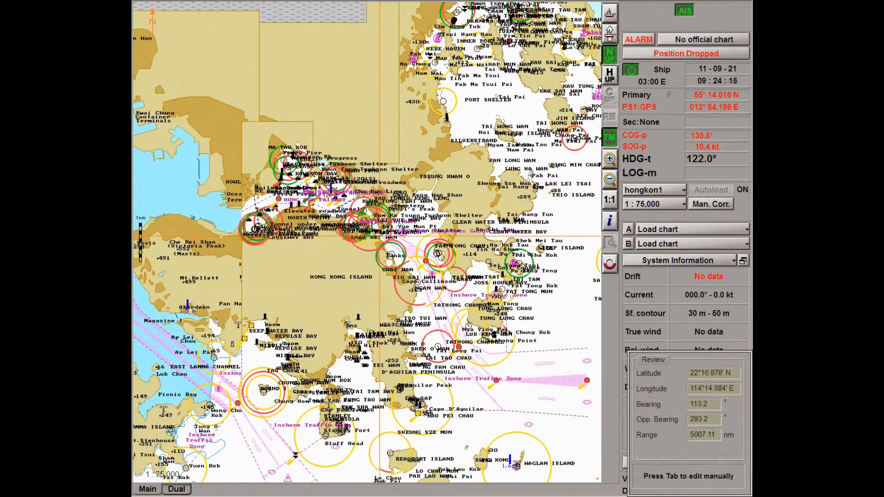
# - Examine the restyled ENC charts along Victoria Harbour, from Tathong Channel to Kowloon Bay, Hung Hom and Wan Chai
pyautogui.scroll(1, 380, 236)
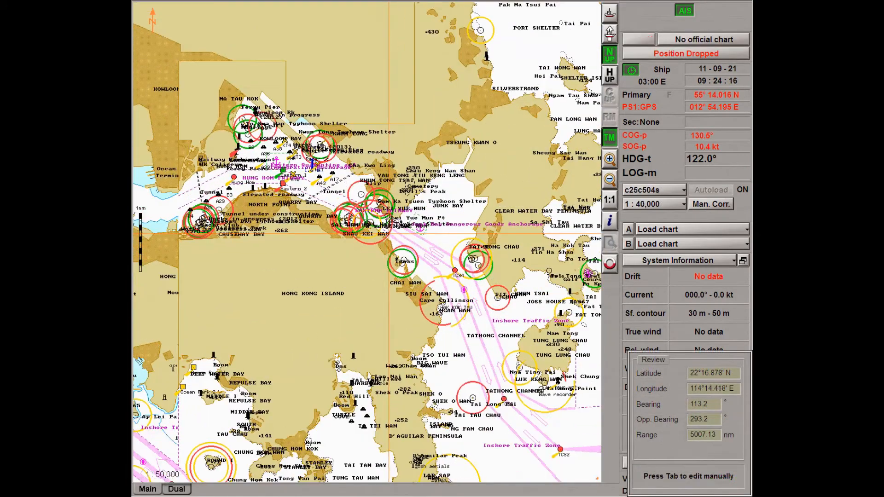
pyautogui.scroll(1, 517, 362)
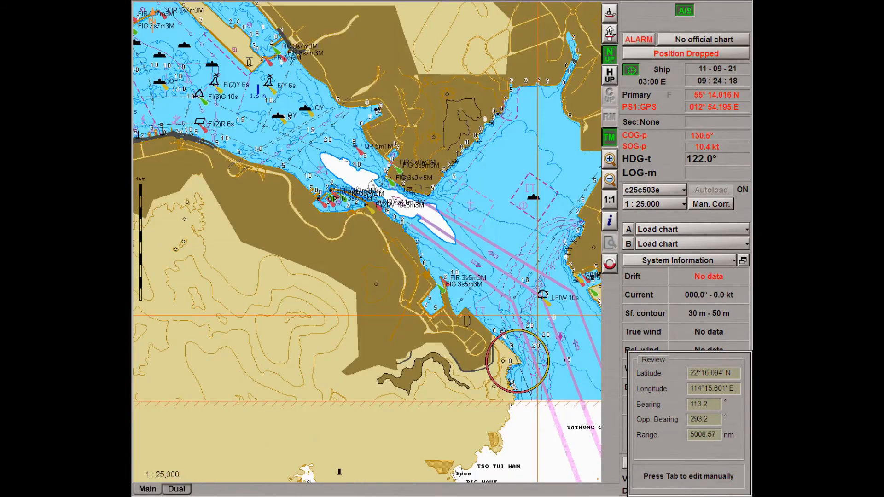
pyautogui.click(134, 68)
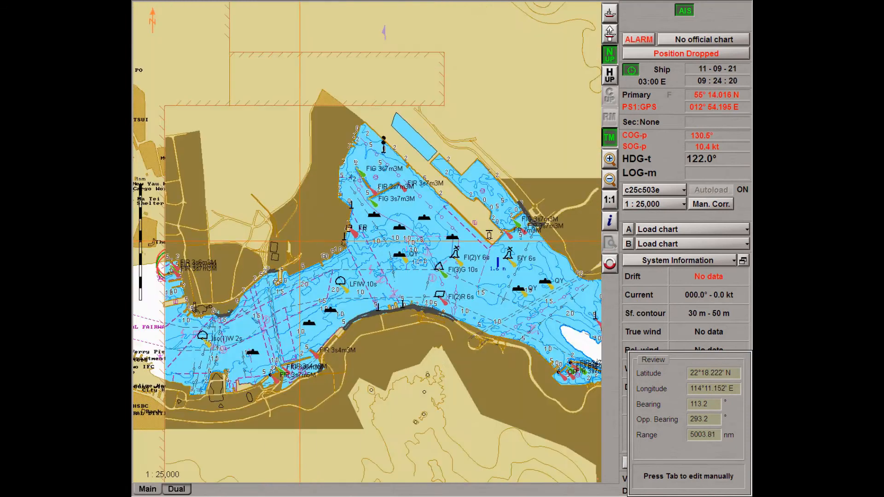
pyautogui.scroll(1, 276, 300)
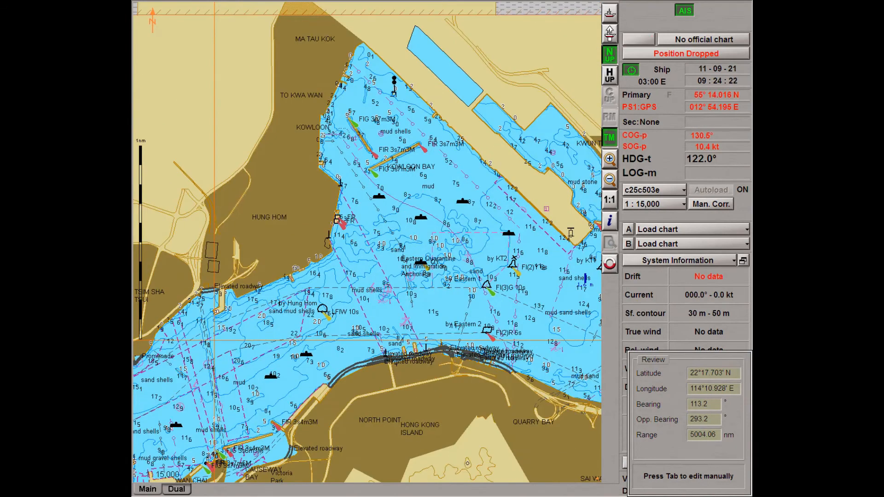
pyautogui.scroll(-1, 214, 341)
pyautogui.click(134, 322)
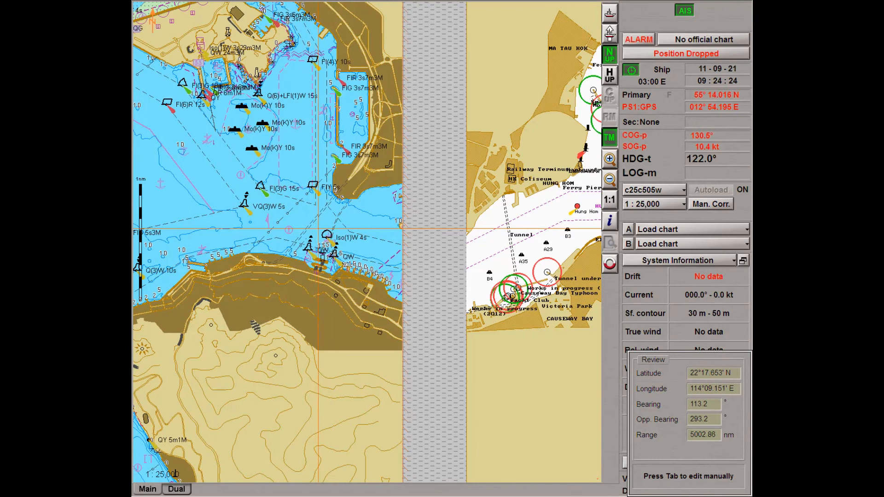
pyautogui.scroll(1, 466, 258)
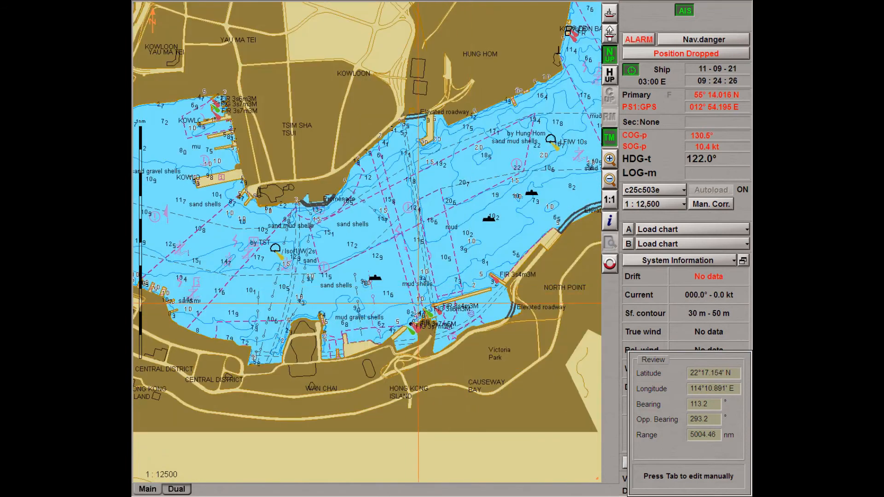
# - Examine the ENC charts at scales from 1:12,500 to 1:75,000, from Kellett Anchorage and Sheung Wan to Po Toi and Tai Tam Bay
pyautogui.scroll(-2, 394, 276)
pyautogui.scroll(2, 231, 237)
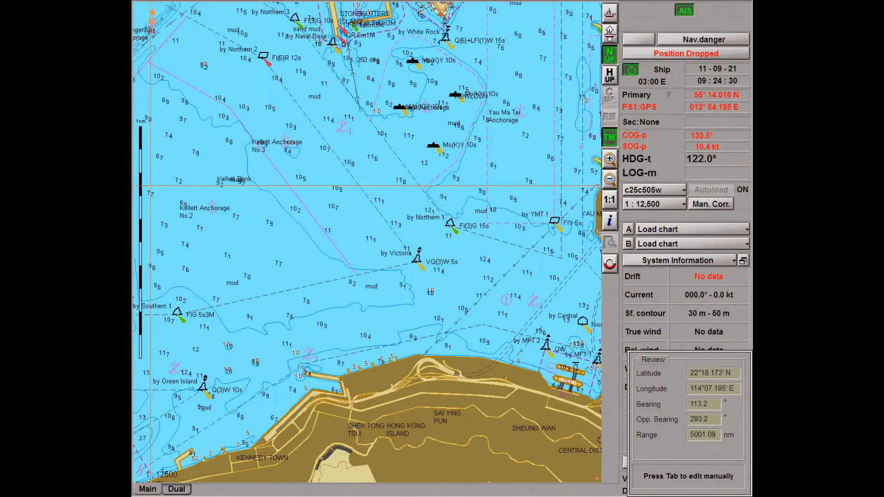
pyautogui.scroll(-2, 231, 238)
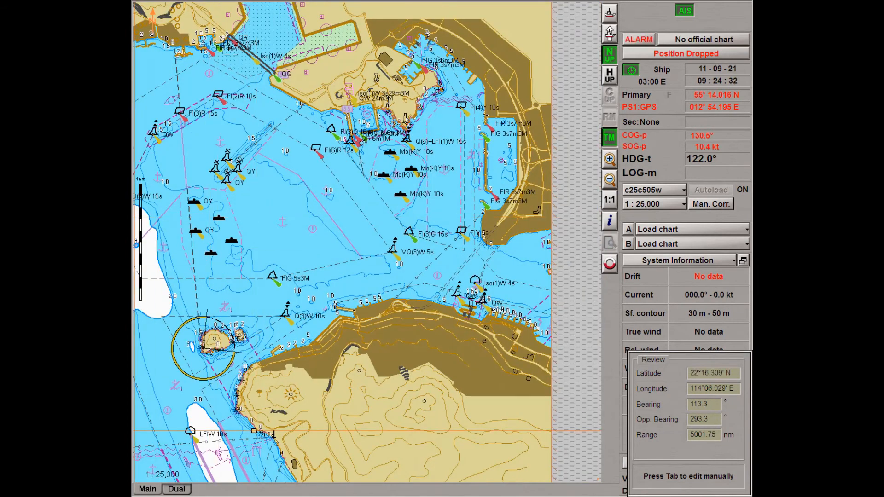
pyautogui.scroll(-2, 210, 246)
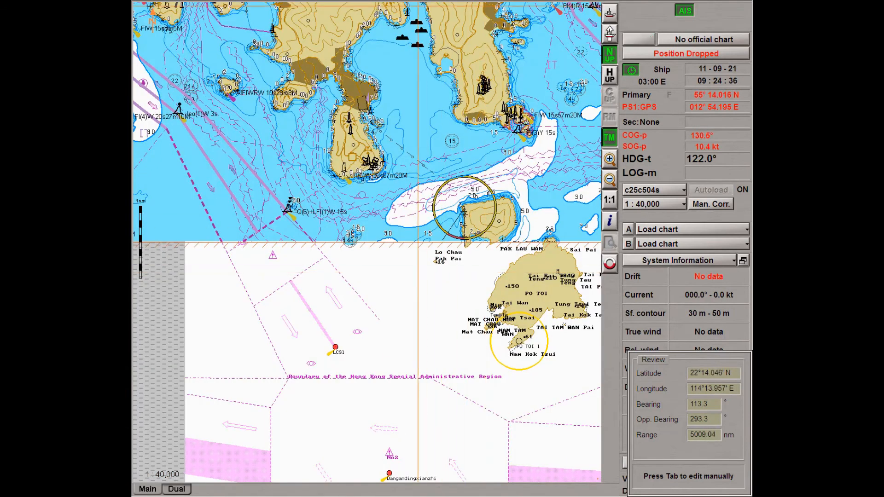
pyautogui.scroll(1, 367, 242)
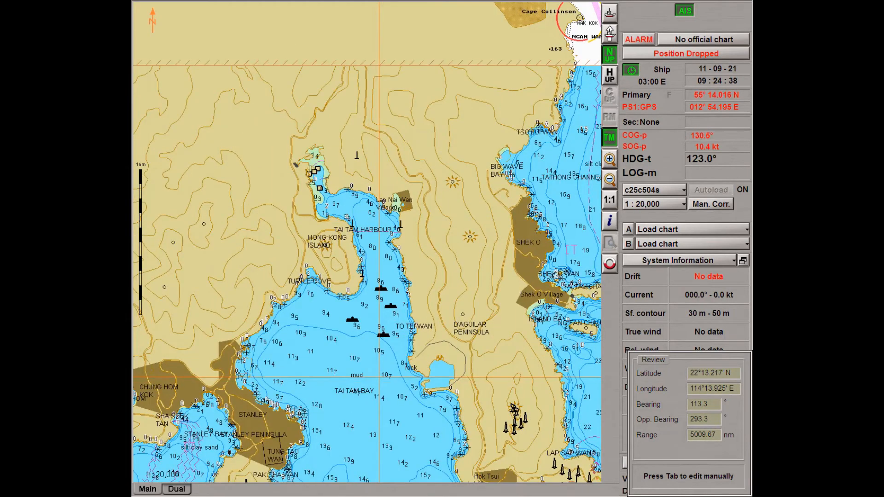
pyautogui.scroll(2, 368, 241)
pyautogui.scroll(-3, 369, 243)
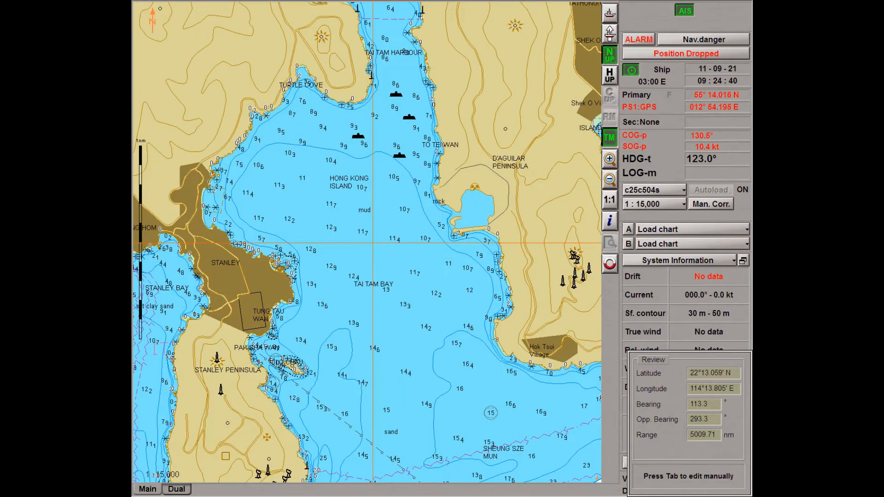
pyautogui.scroll(-1, 369, 243)
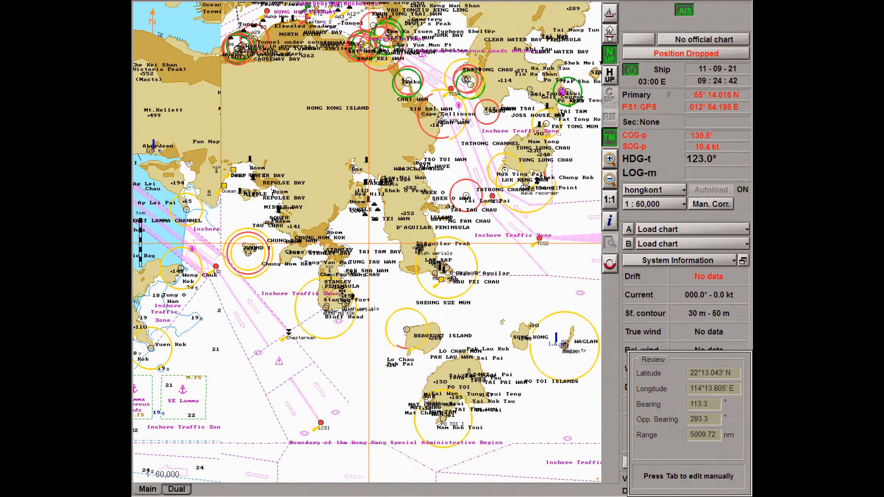
pyautogui.scroll(-1, 369, 243)
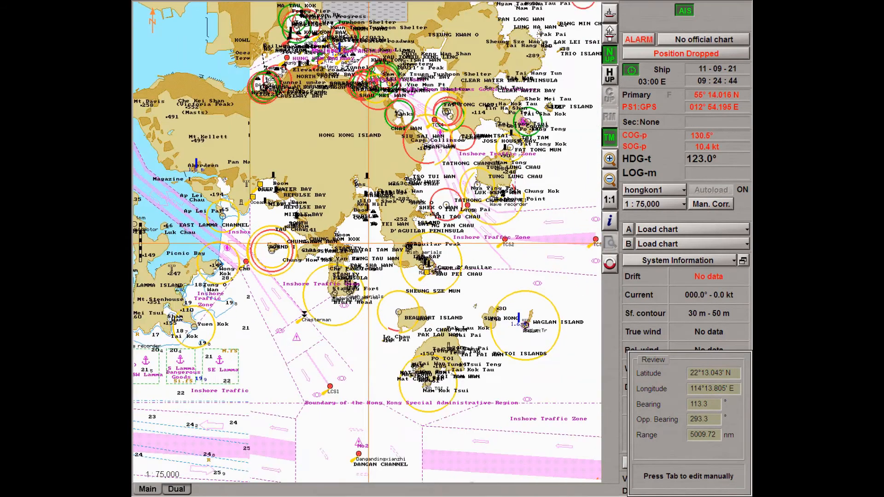
pyautogui.scroll(5, 357, 183)
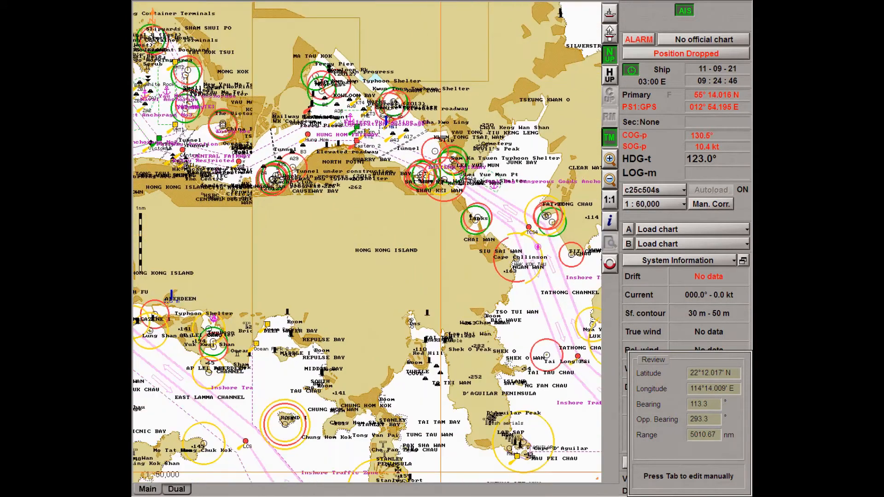
pyautogui.scroll(1, 347, 231)
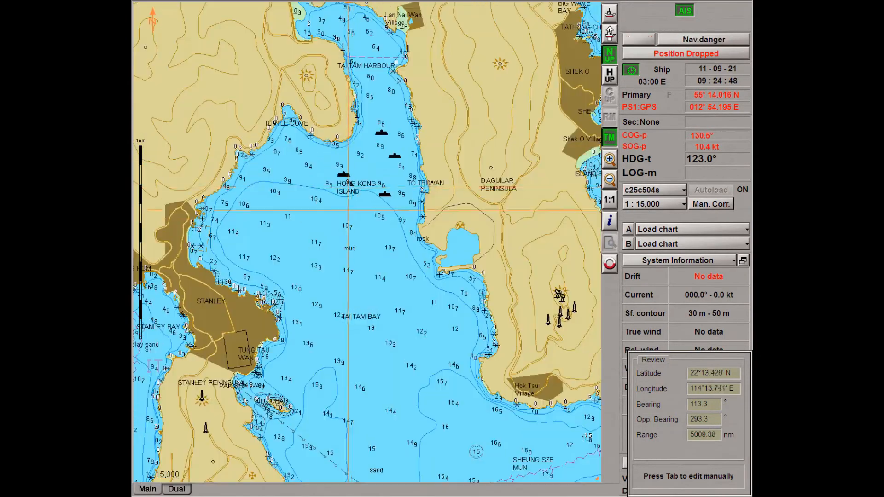
pyautogui.scroll(-3, 348, 231)
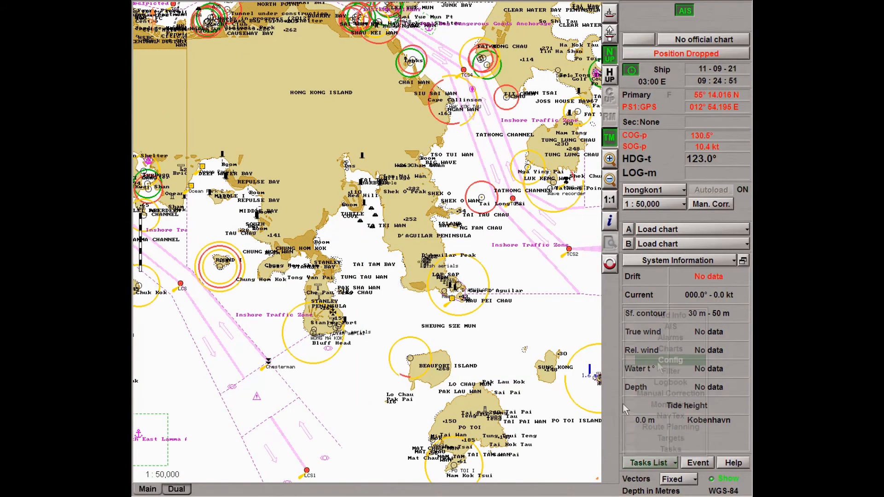
# - Exit Navi-Sailor 3000 ECDIS and switch to the ENC Charts for Hong Kong folder in Windows Explorer
pyautogui.click(659, 360)
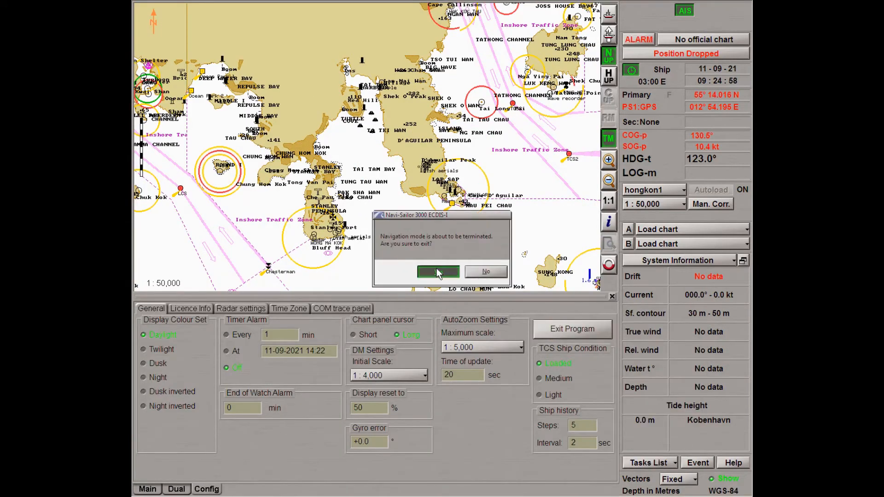
pyautogui.click(436, 271)
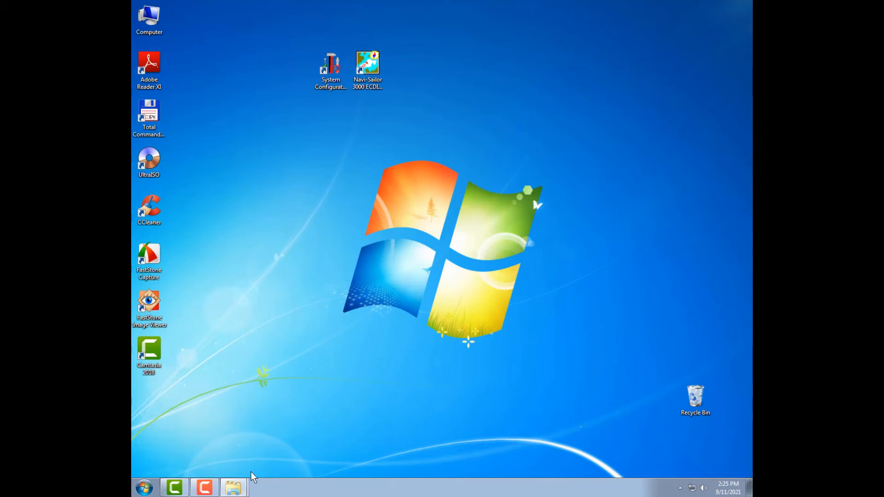
pyautogui.moveTo(242, 492)
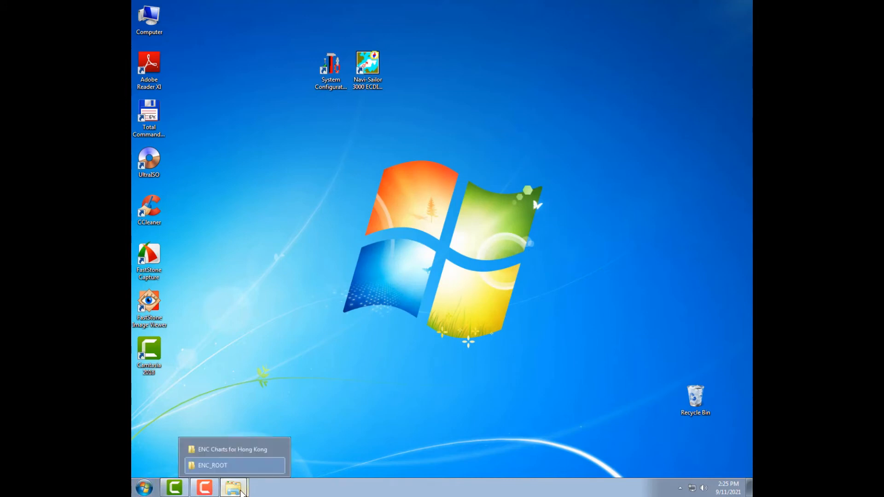
pyautogui.click(239, 449)
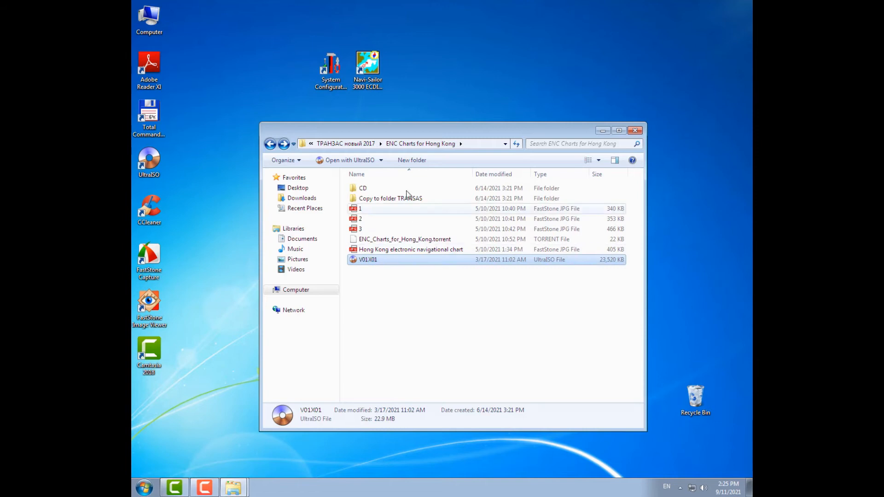
# - Look through the chart files in the DXCHART folder inside Copy to folder TRANSAS, under ENC Charts for Hong Kong
pyautogui.click(348, 145)
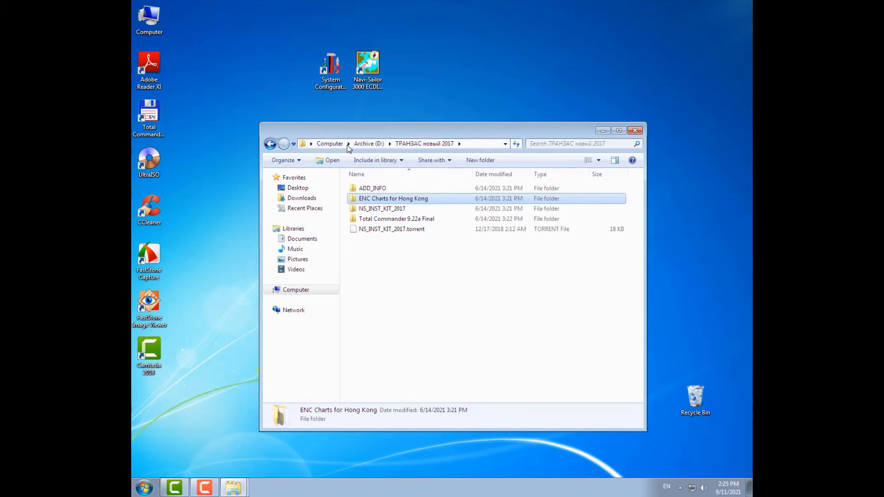
pyautogui.doubleClick(359, 200)
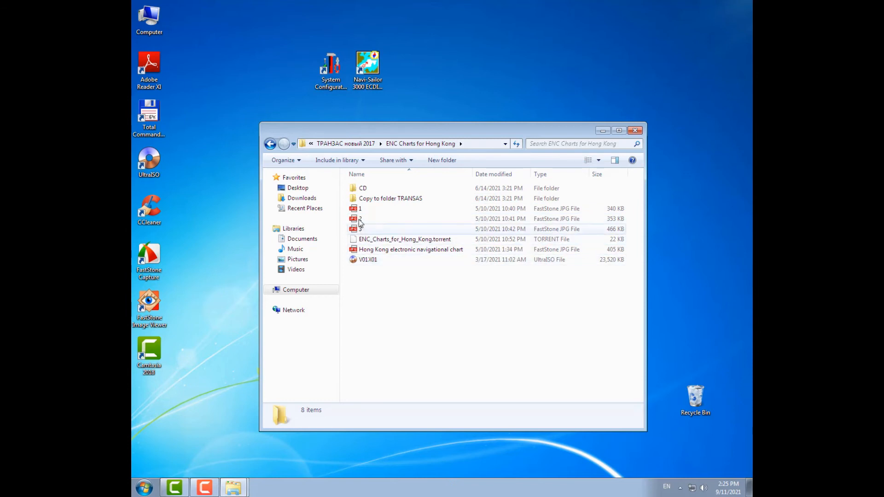
pyautogui.moveTo(424, 203)
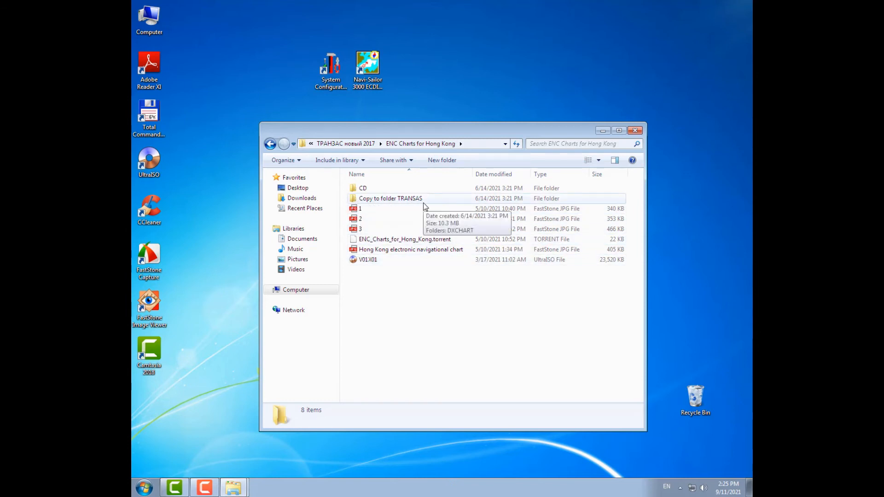
pyautogui.doubleClick(358, 201)
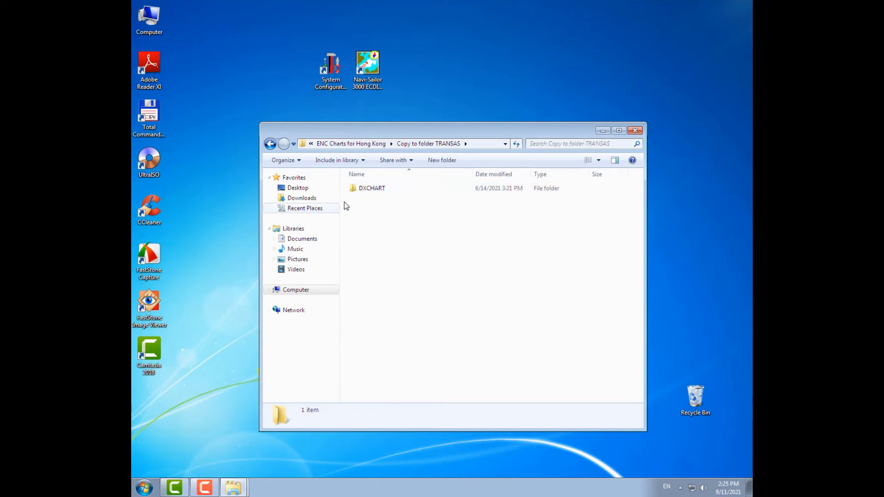
pyautogui.doubleClick(358, 194)
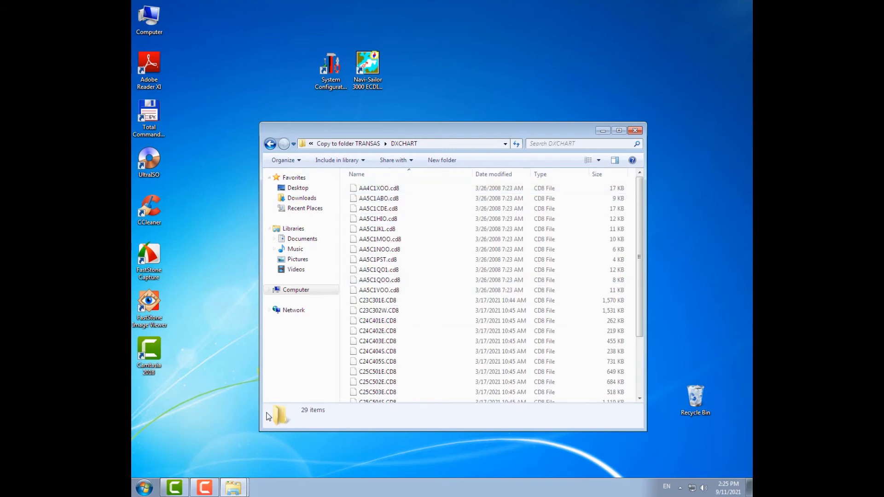
# - Inspect the installed chart files in C:\Transas\NS3000EI\DXCHART against the prepared DXCHART folder, and close both folder windows
pyautogui.click(144, 488)
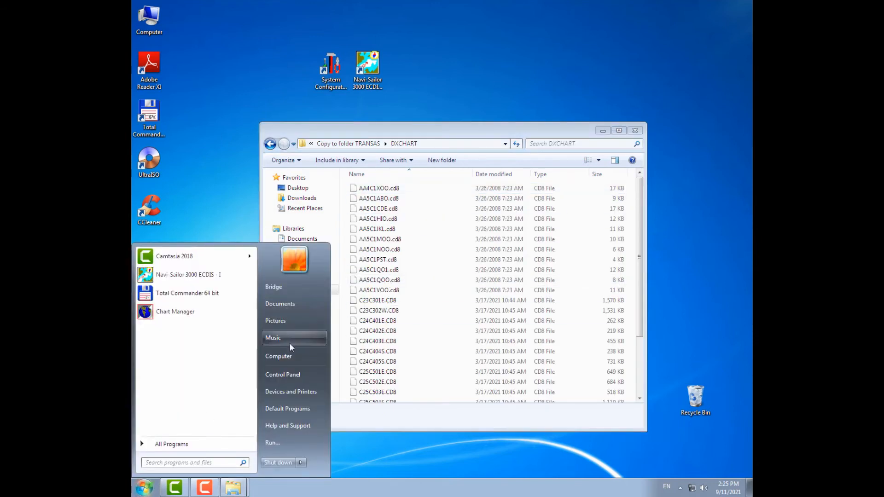
pyautogui.click(289, 355)
pyautogui.doubleClick(442, 70)
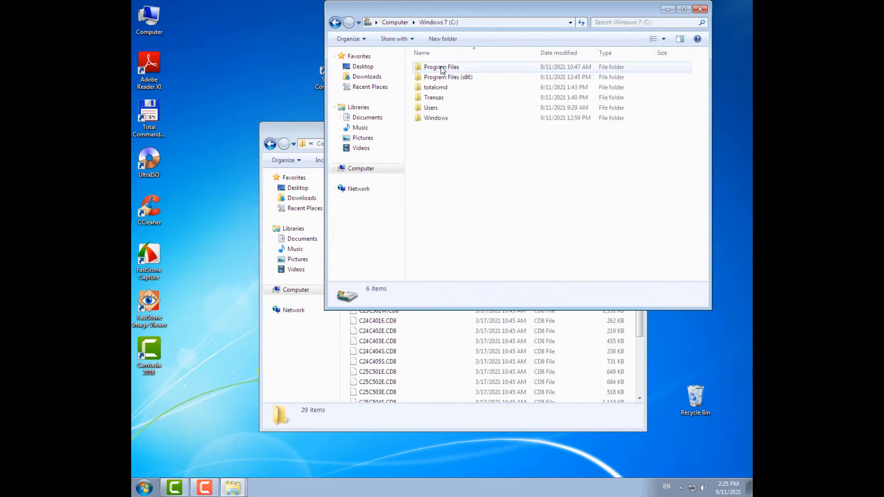
pyautogui.doubleClick(423, 97)
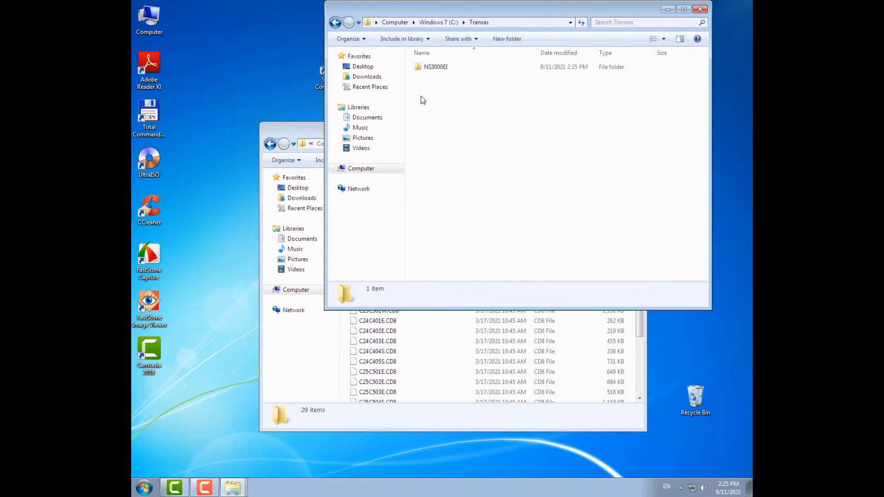
pyautogui.doubleClick(423, 67)
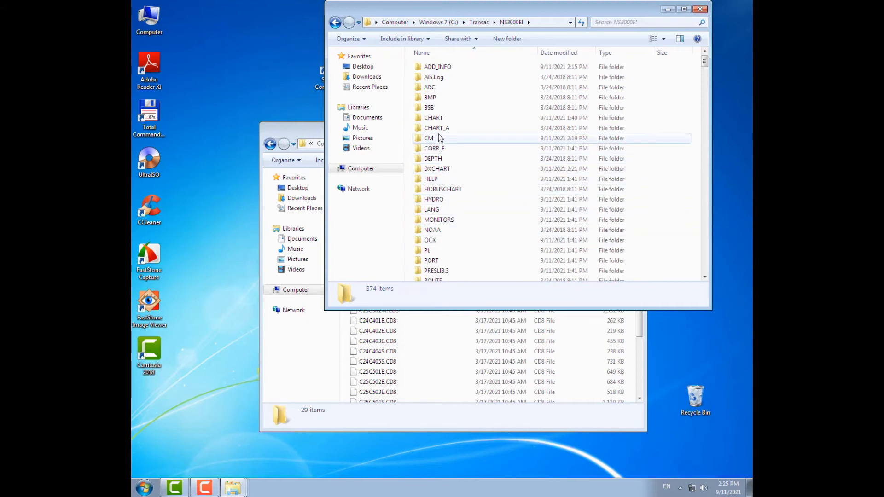
pyautogui.doubleClick(441, 170)
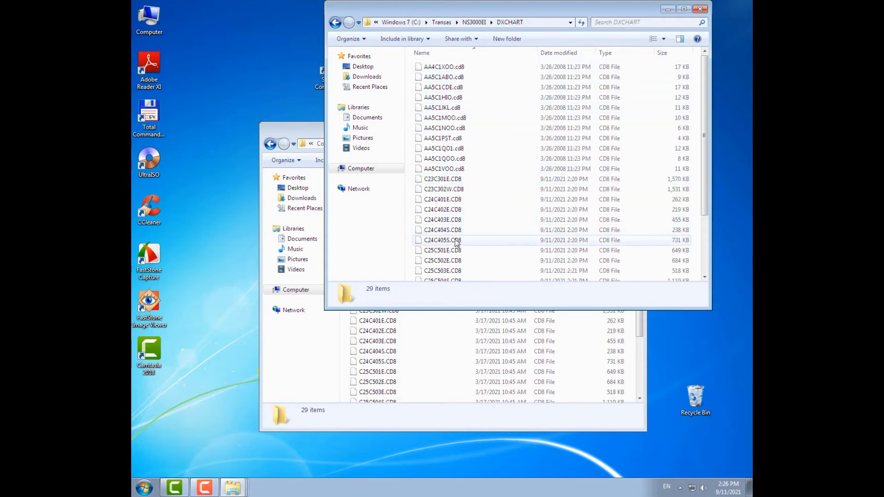
pyautogui.click(336, 22)
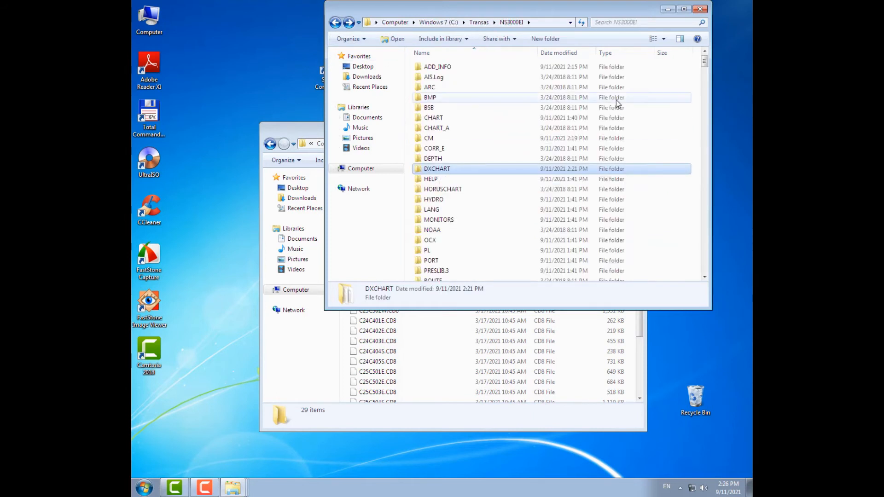
pyautogui.click(700, 9)
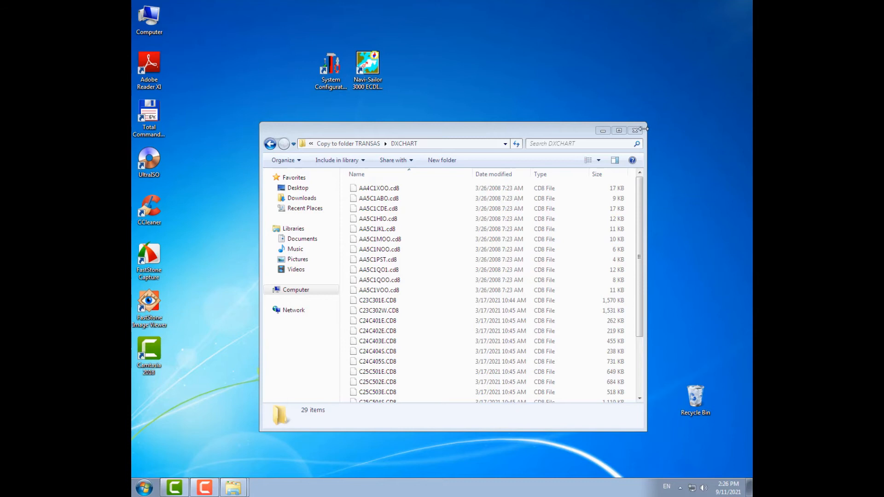
pyautogui.click(641, 130)
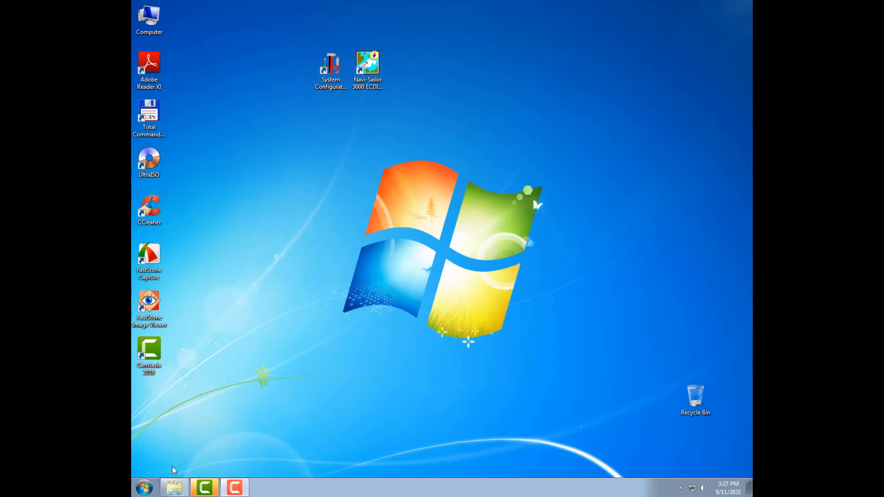
# - Check the COM and LPT ports in Device Manager, and close Device Manager and the Control Panel
pyautogui.click(146, 492)
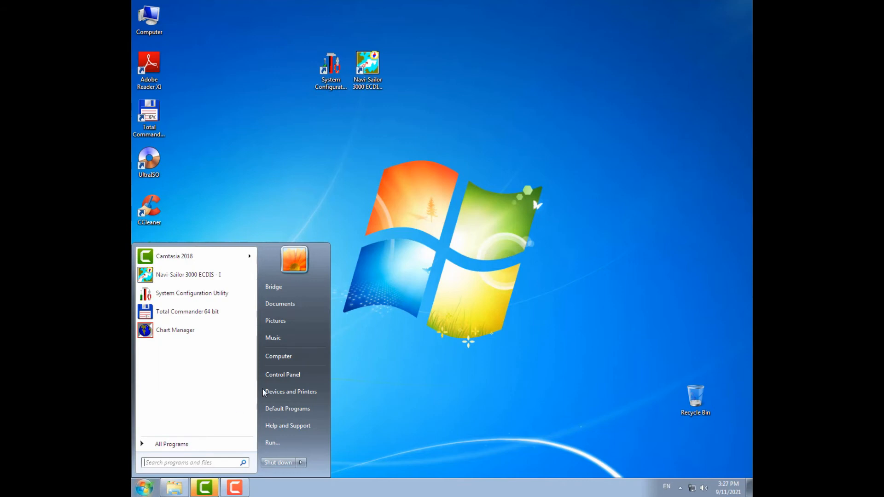
pyautogui.click(280, 376)
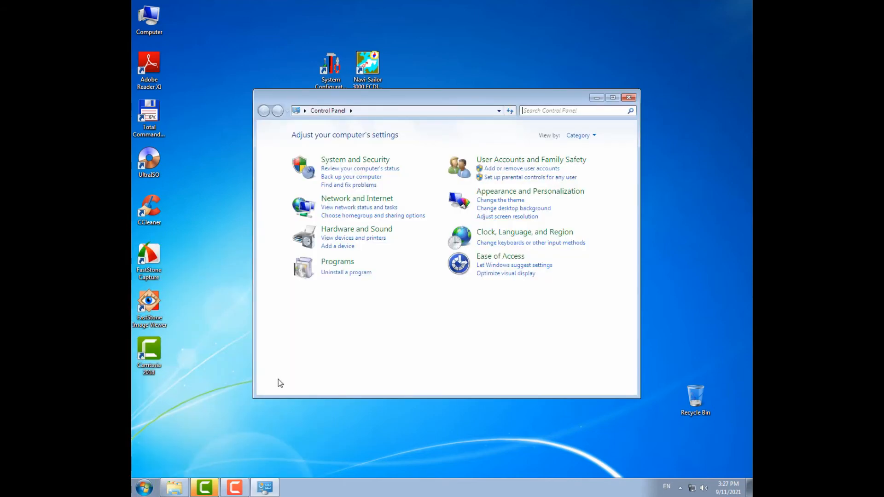
pyautogui.click(368, 163)
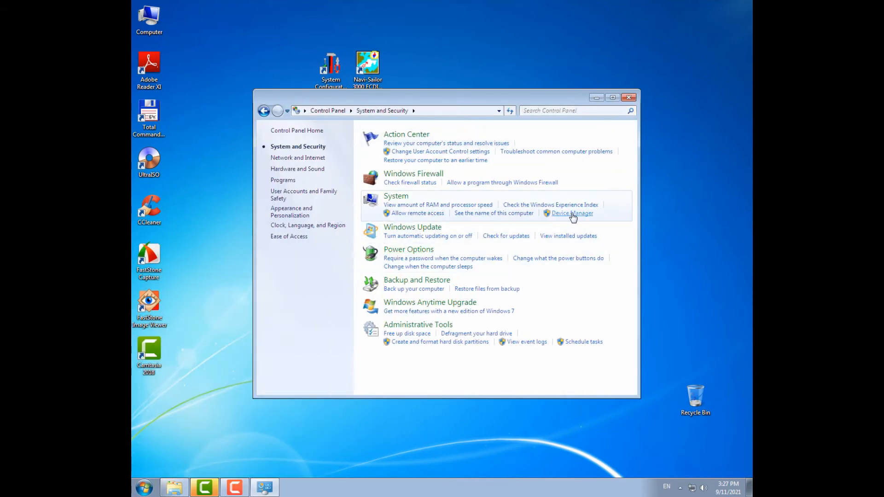
pyautogui.click(572, 214)
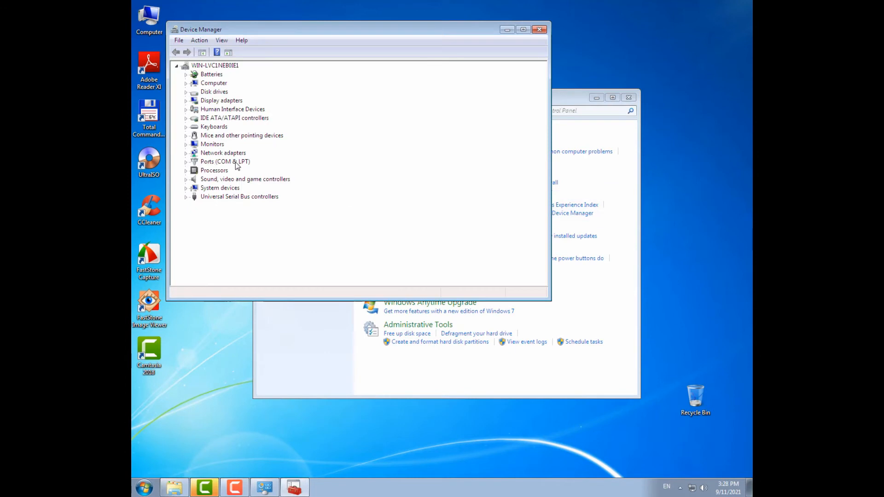
pyautogui.click(186, 163)
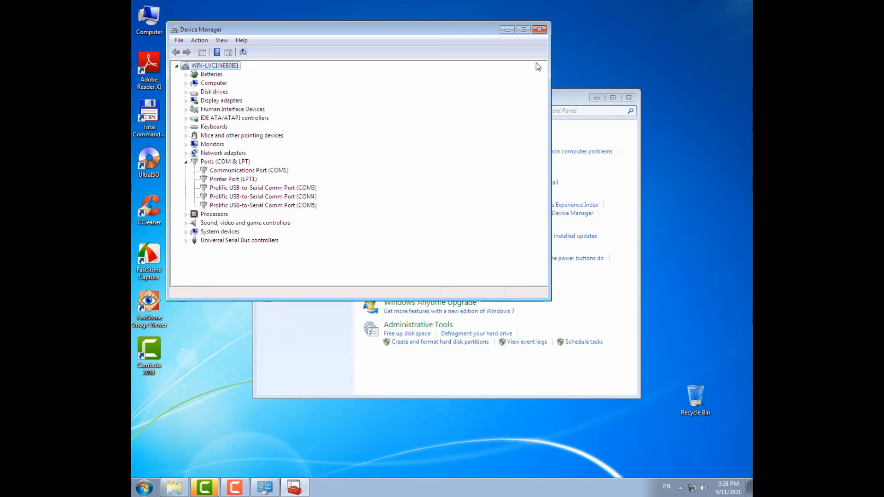
pyautogui.click(539, 29)
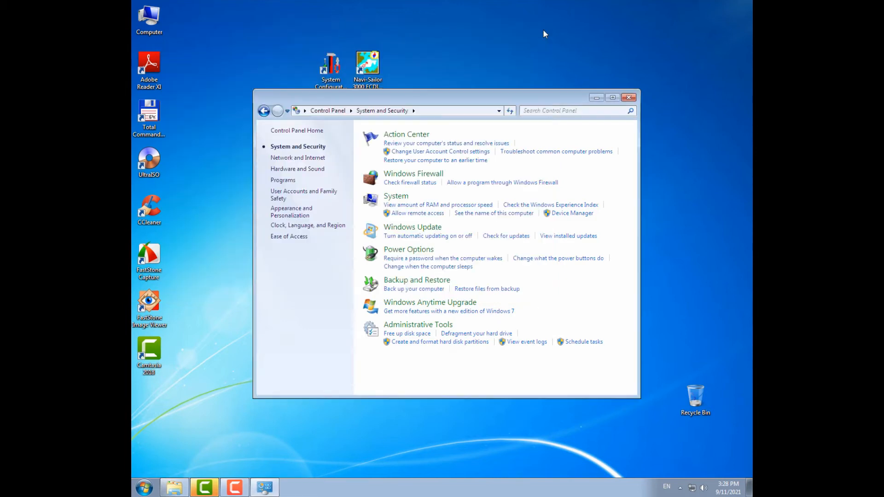
pyautogui.click(629, 97)
# - Open the System Configuration Utility and enter the service password to unlock the protected settings
pyautogui.click(322, 68)
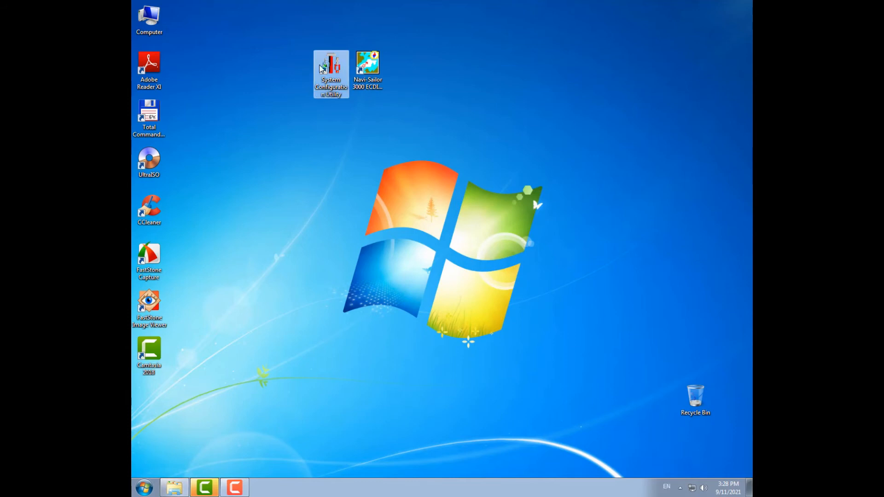
pyautogui.doubleClick(322, 69)
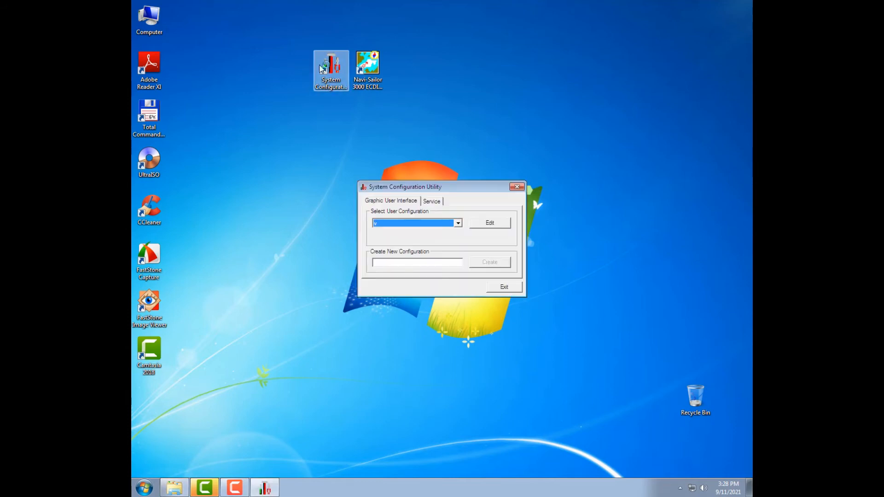
pyautogui.click(436, 203)
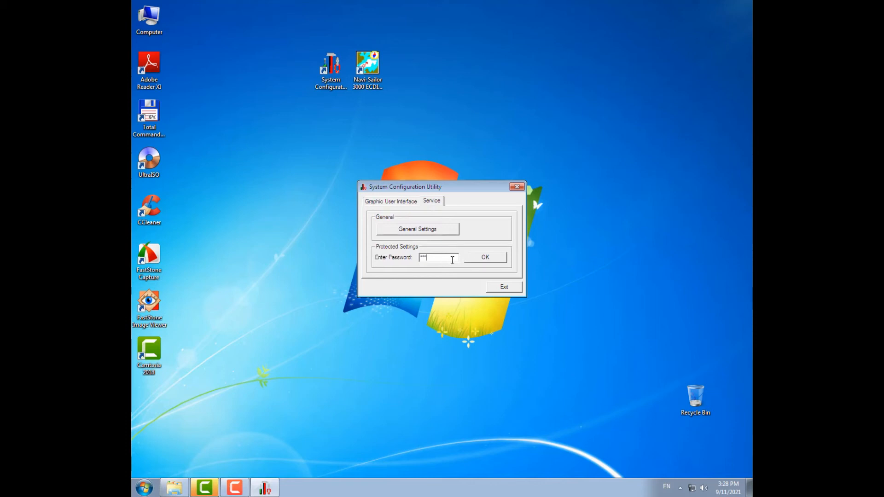
pyautogui.write('*')
pyautogui.click(490, 260)
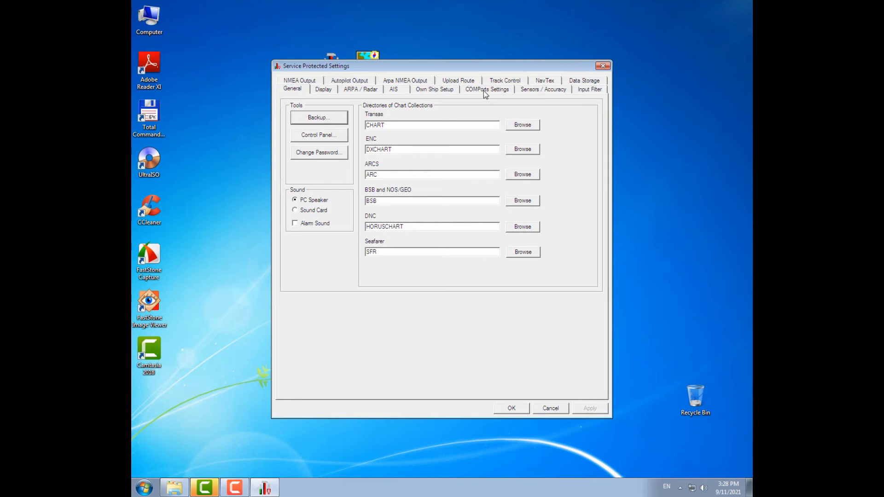
# - Test COM3 for incoming data at its existing baud rate, and stop the monitoring
pyautogui.click(497, 94)
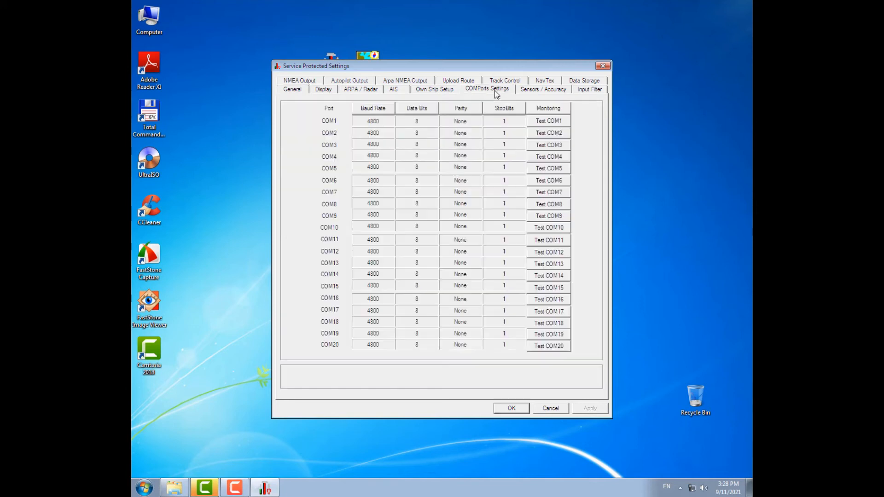
pyautogui.click(553, 146)
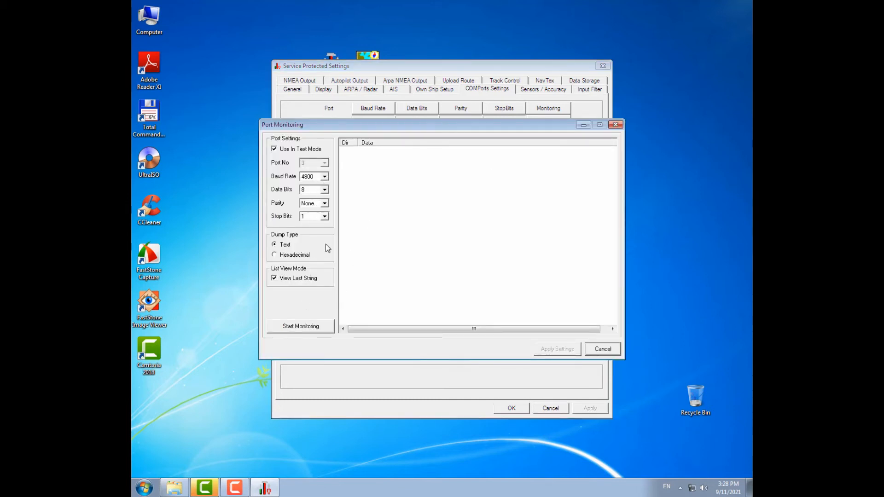
pyautogui.click(301, 327)
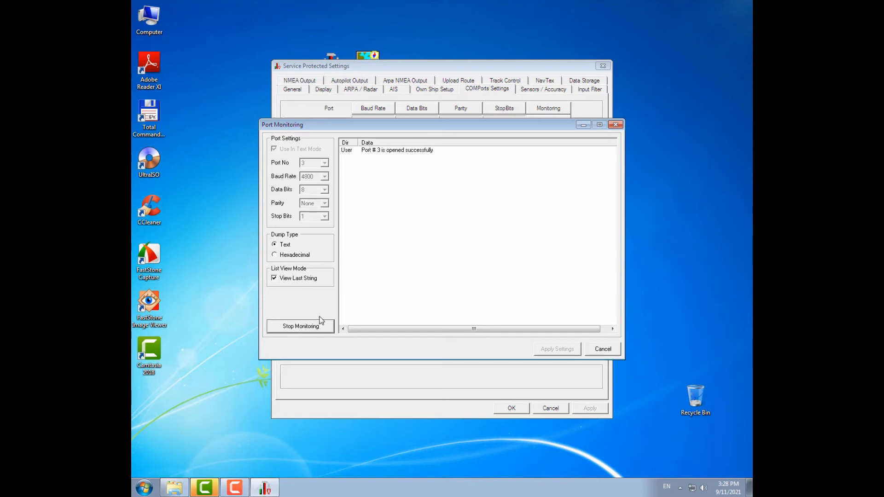
pyautogui.click(306, 328)
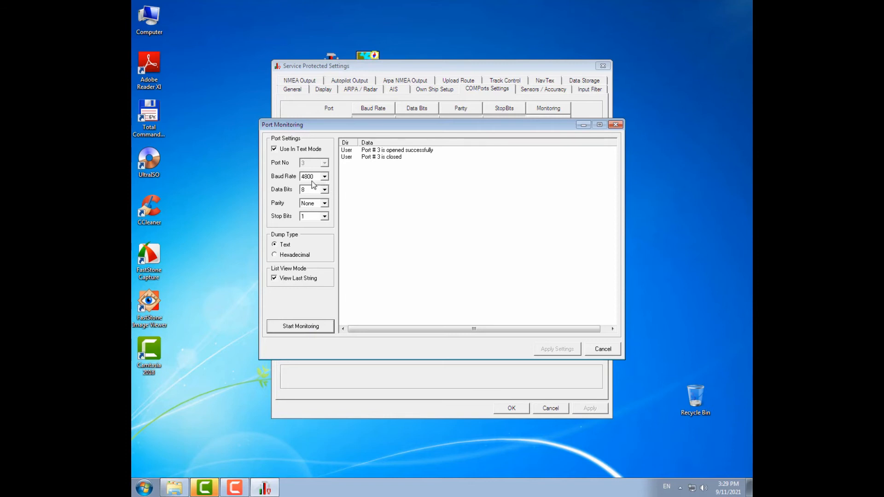
# - Set the COM3 baud rate to 38400, monitor the incoming data, and apply the port settings
pyautogui.click(324, 177)
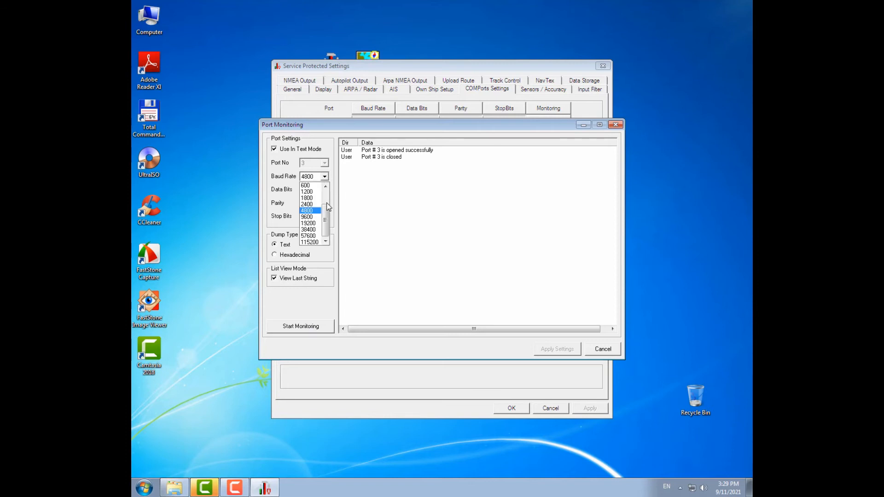
pyautogui.click(313, 230)
pyautogui.click(315, 325)
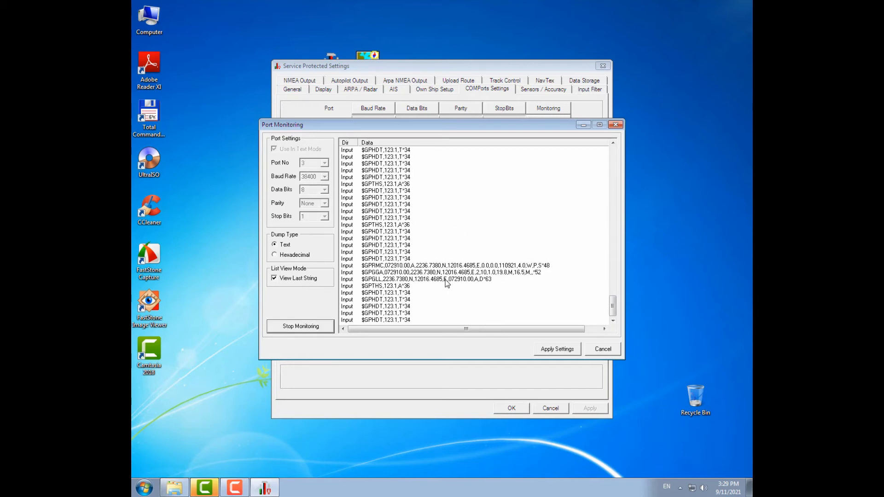
pyautogui.click(318, 328)
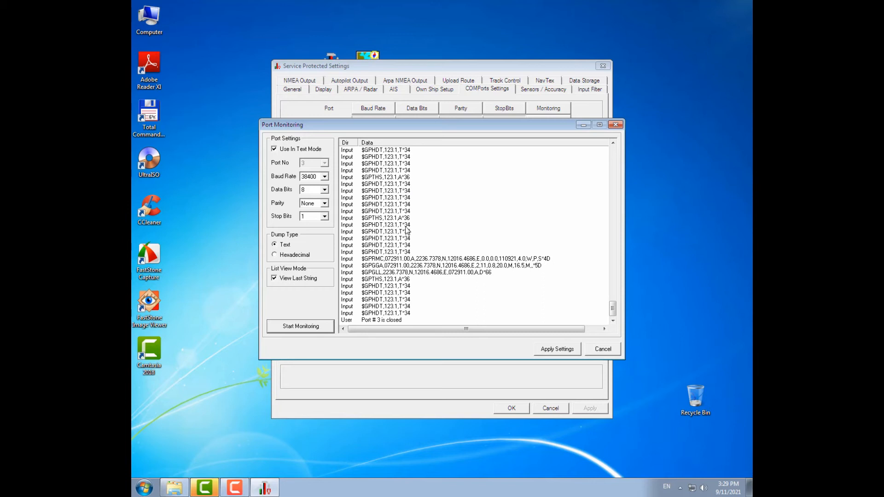
pyautogui.click(563, 350)
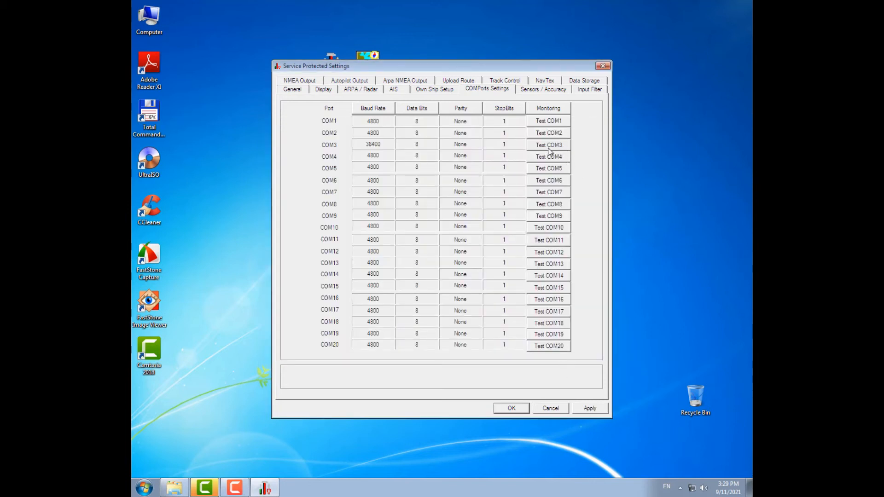
# - Assign port 3 to the Pos. system 1, Time, Compass and Rate-Of-Turn sensors
pyautogui.click(534, 90)
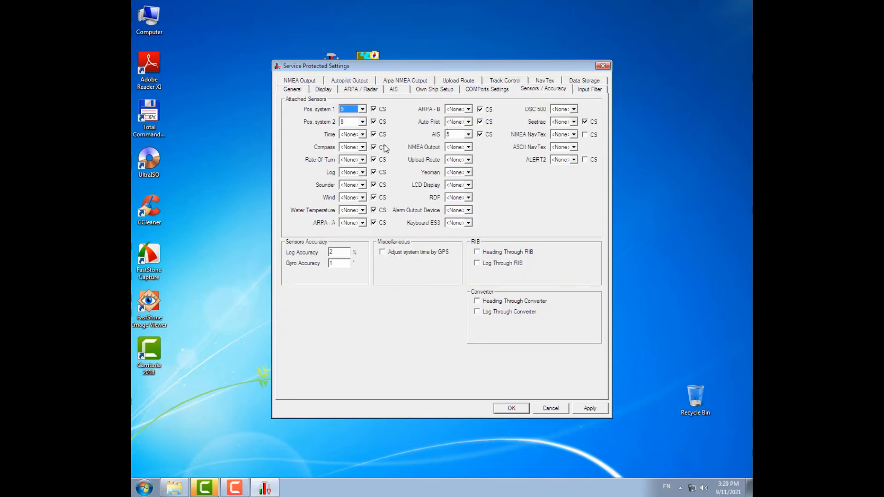
pyautogui.click(363, 110)
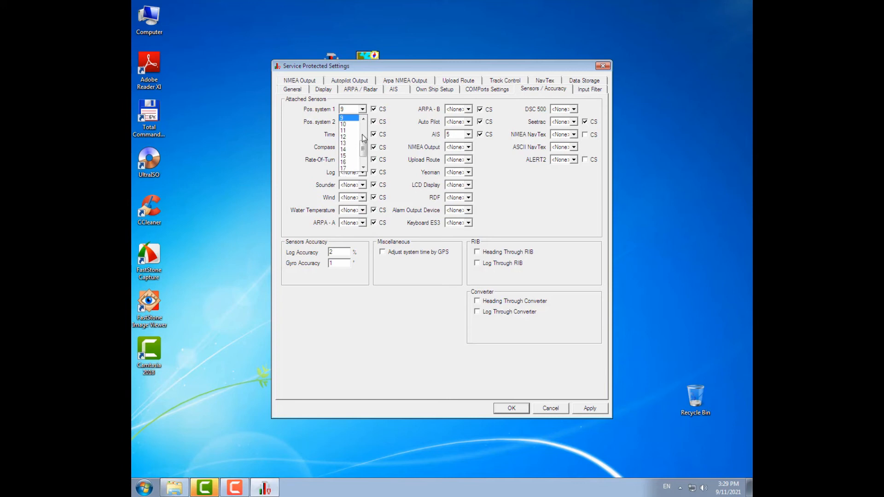
pyautogui.moveTo(364, 150); pyautogui.dragTo(364, 131)
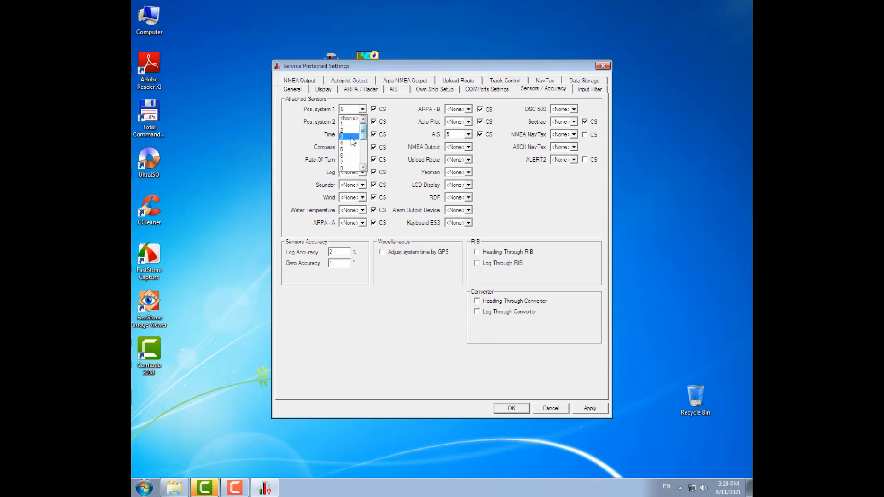
pyautogui.click(351, 137)
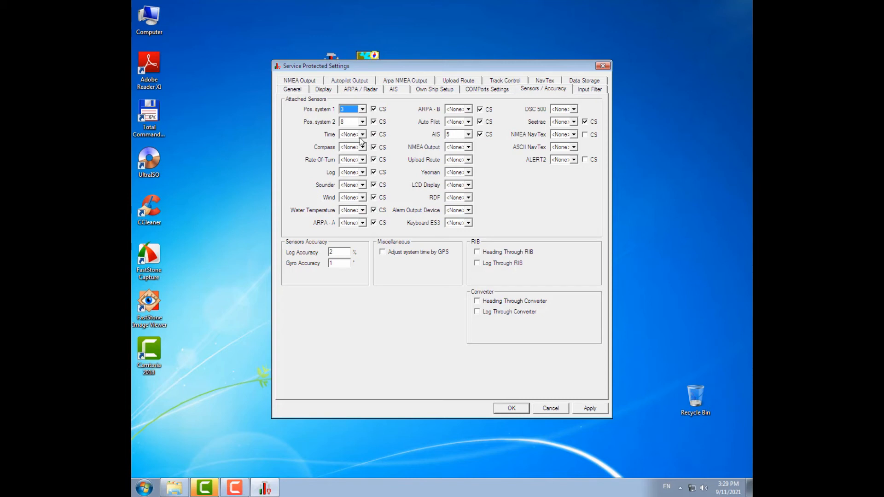
pyautogui.click(361, 137)
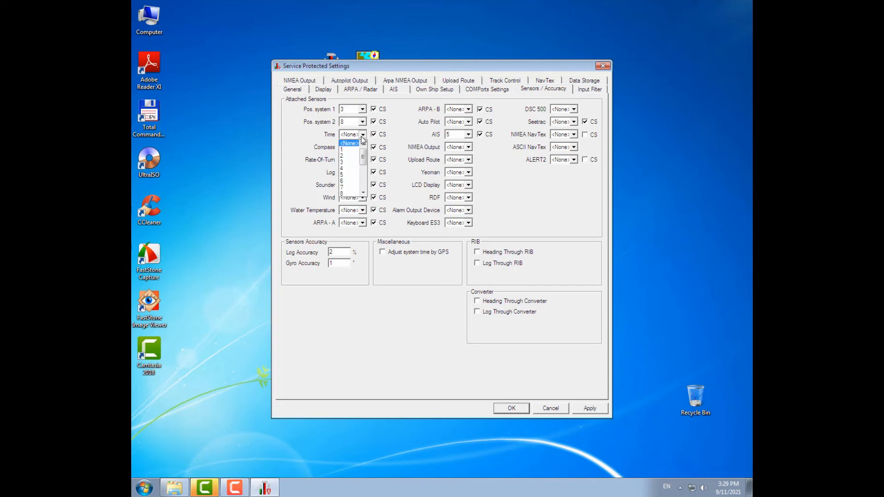
pyautogui.click(354, 163)
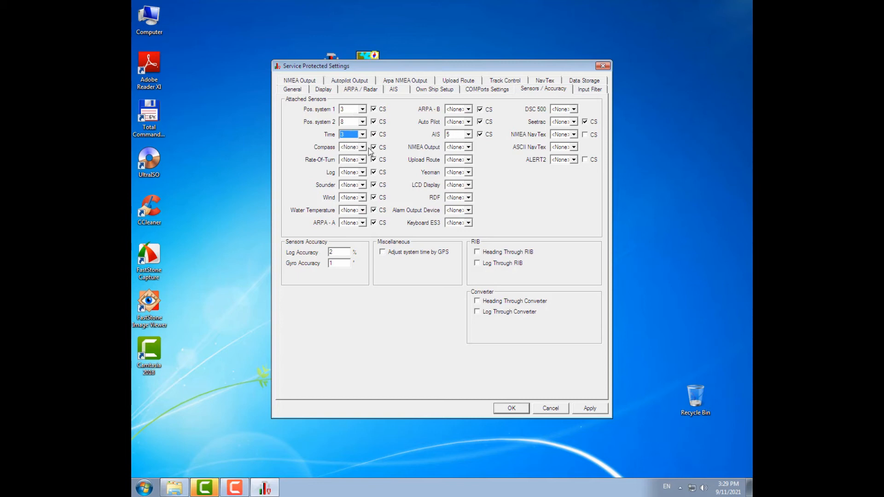
pyautogui.click(363, 148)
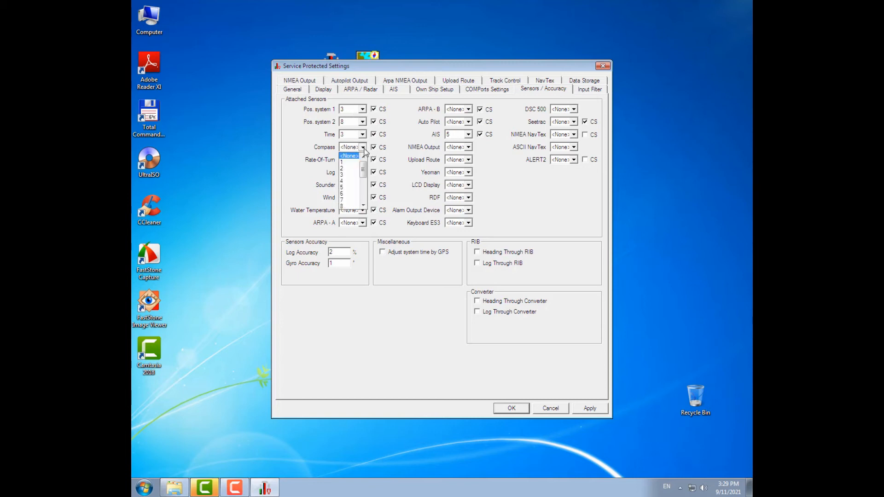
pyautogui.click(356, 175)
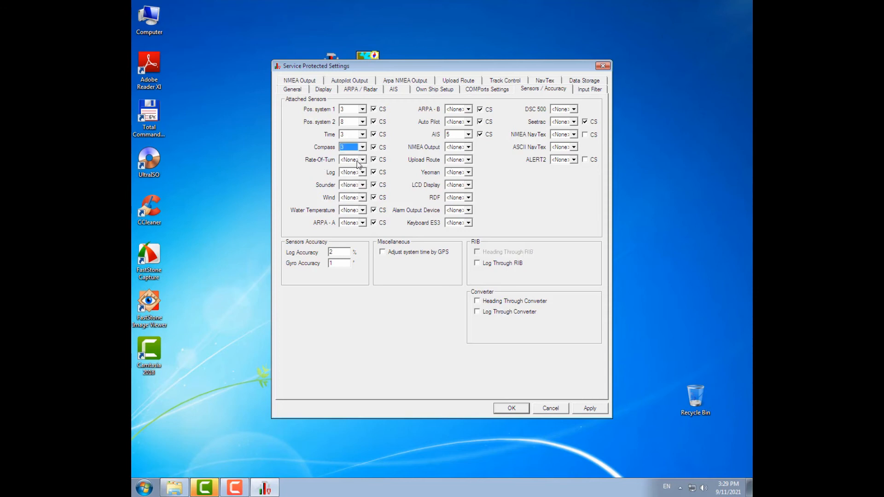
pyautogui.click(357, 161)
pyautogui.click(351, 186)
# - Test COM4 for incoming data at its existing baud rate, and stop the monitoring
pyautogui.click(487, 93)
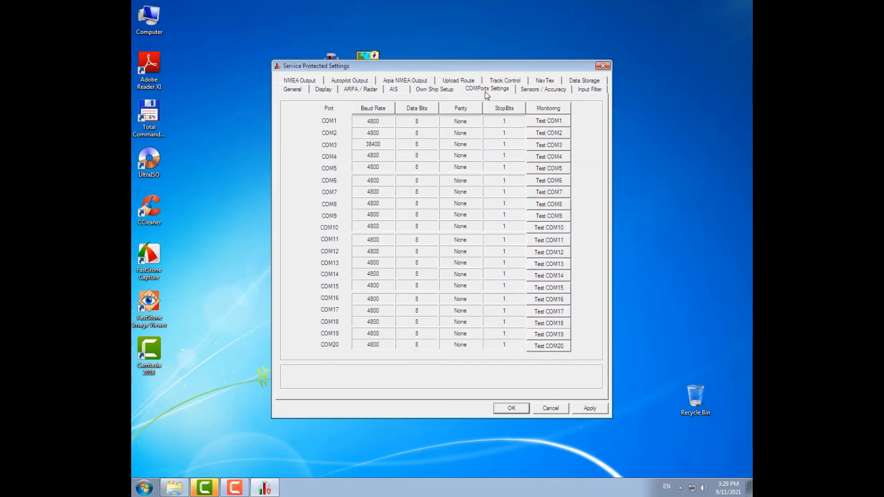
pyautogui.click(549, 157)
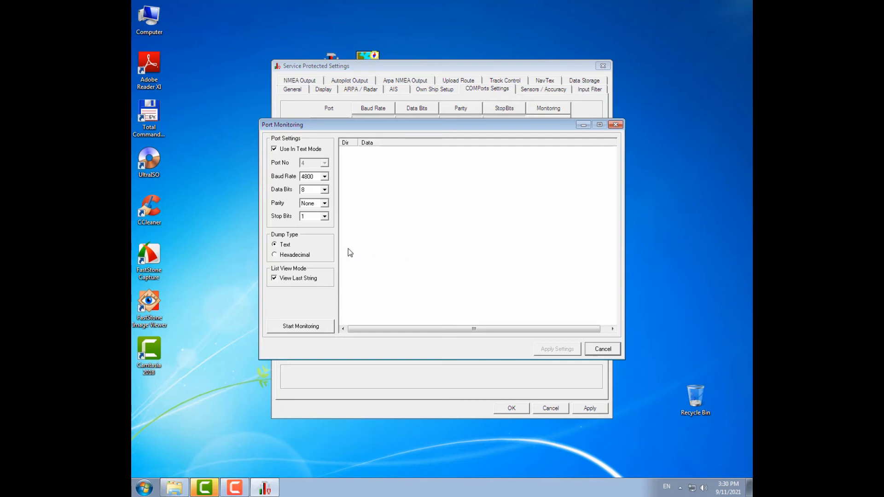
pyautogui.click(312, 330)
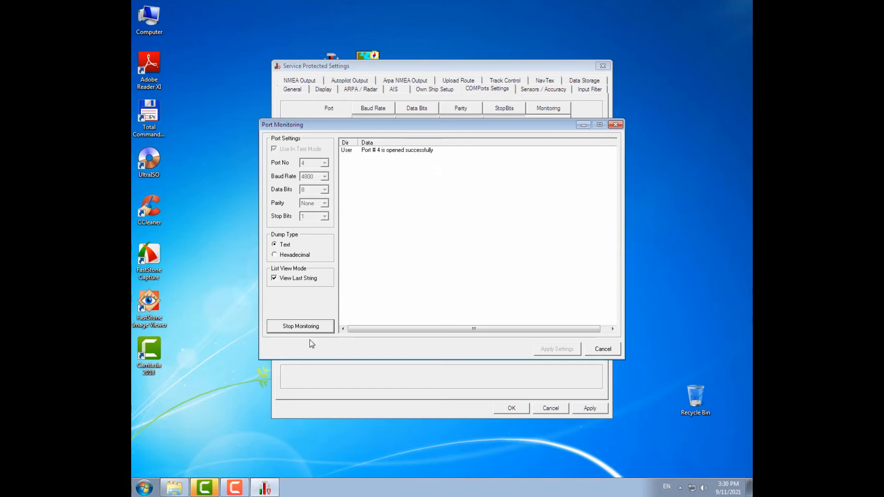
pyautogui.click(303, 330)
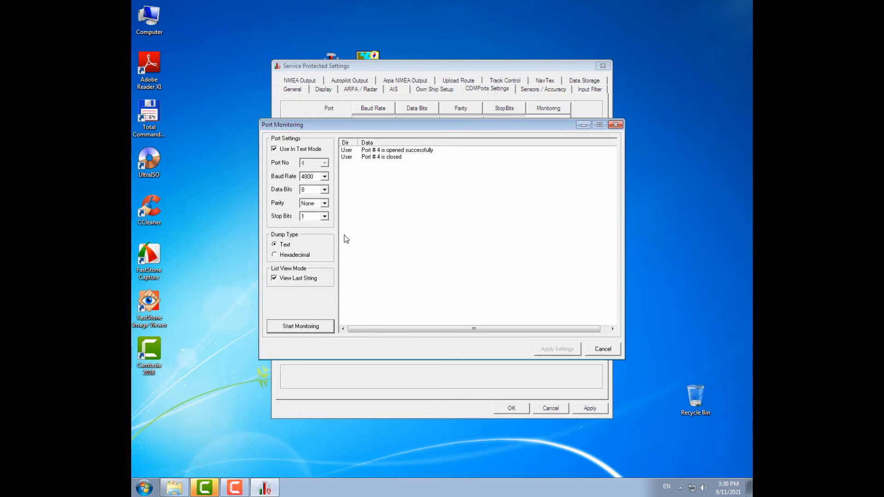
# - Set the COM4 baud rate to 38400, monitor the incoming data, and apply the port settings
pyautogui.click(325, 179)
pyautogui.click(310, 230)
pyautogui.click(317, 327)
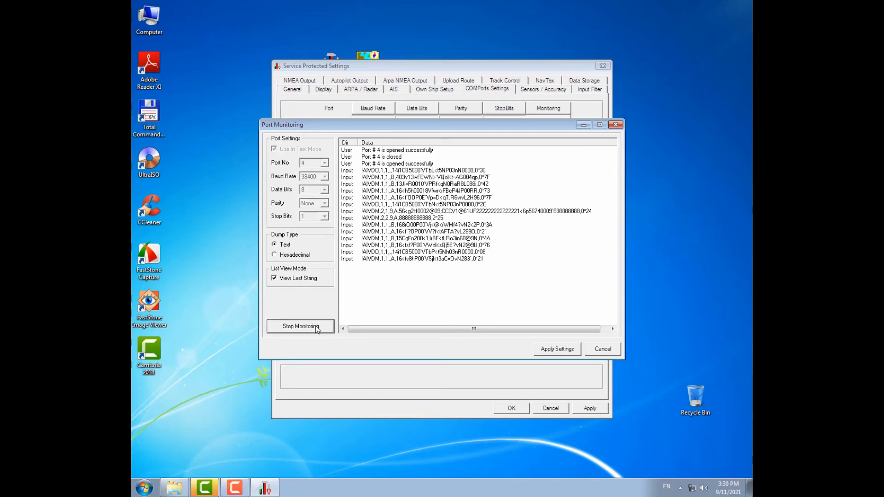
pyautogui.click(317, 328)
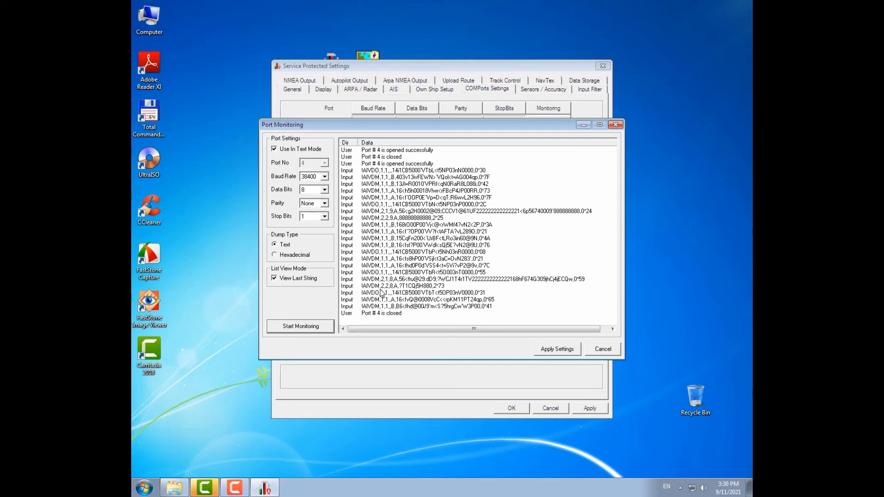
pyautogui.click(564, 350)
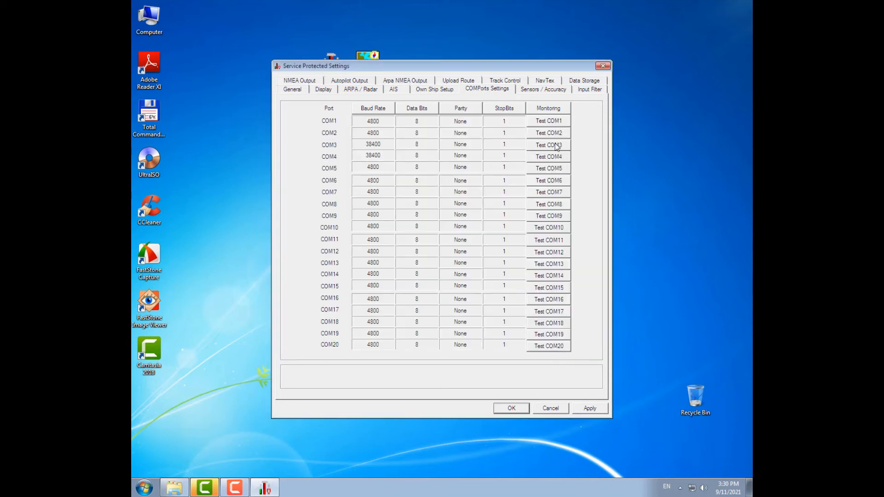
# - Assign port 4 to the AIS sensor in the attached sensors
pyautogui.click(543, 92)
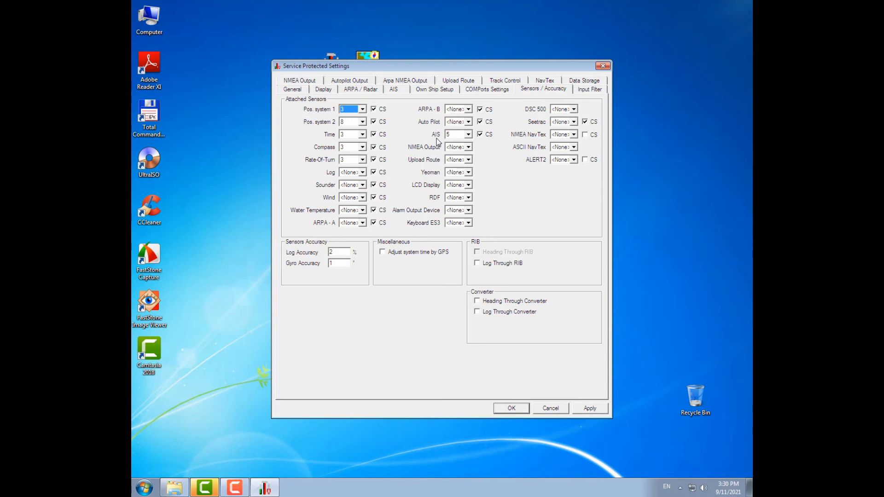
pyautogui.click(468, 135)
pyautogui.click(470, 144)
pyautogui.click(459, 144)
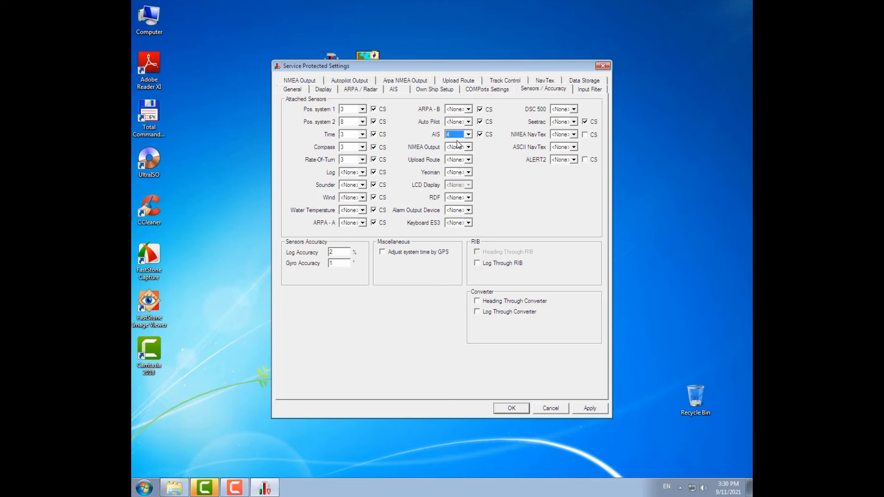
# - Monitor the incoming data on COM5 with its existing port settings, and close the port monitor
pyautogui.click(497, 90)
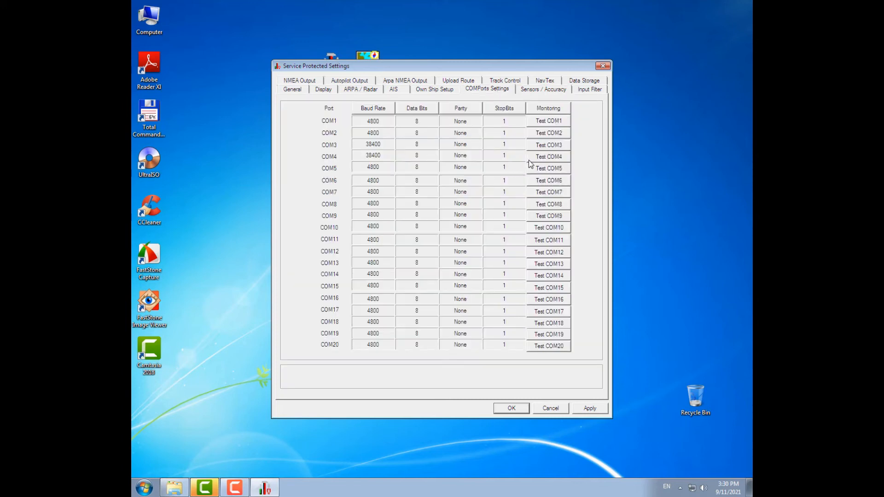
pyautogui.click(547, 169)
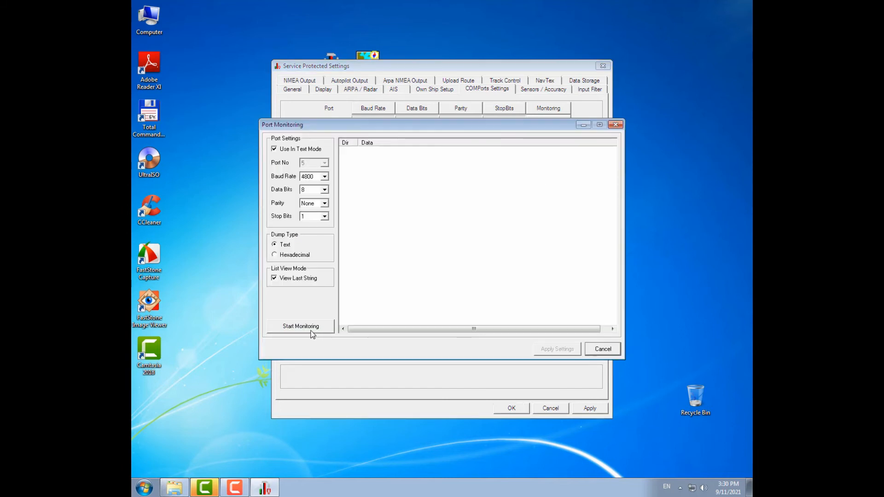
pyautogui.click(289, 328)
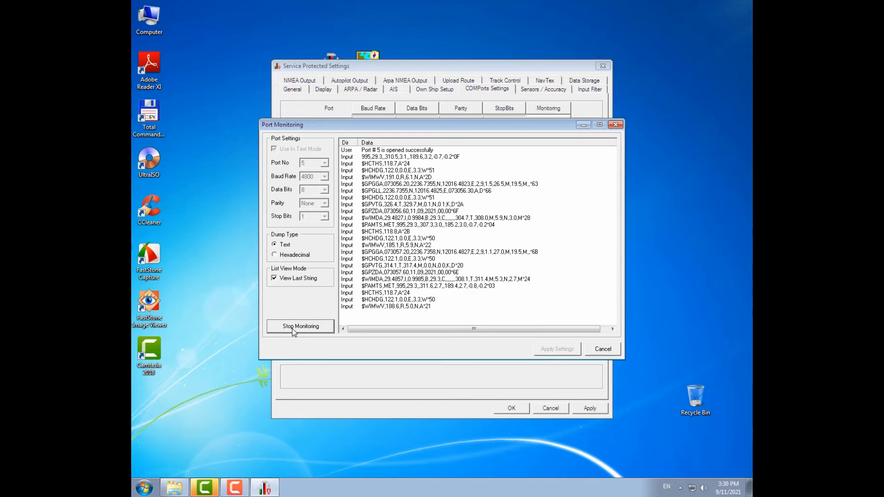
pyautogui.click(293, 331)
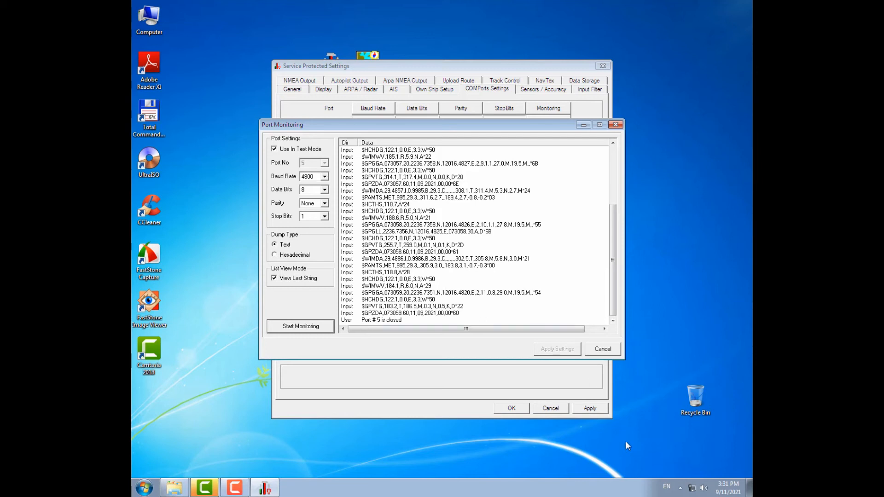
pyautogui.click(603, 350)
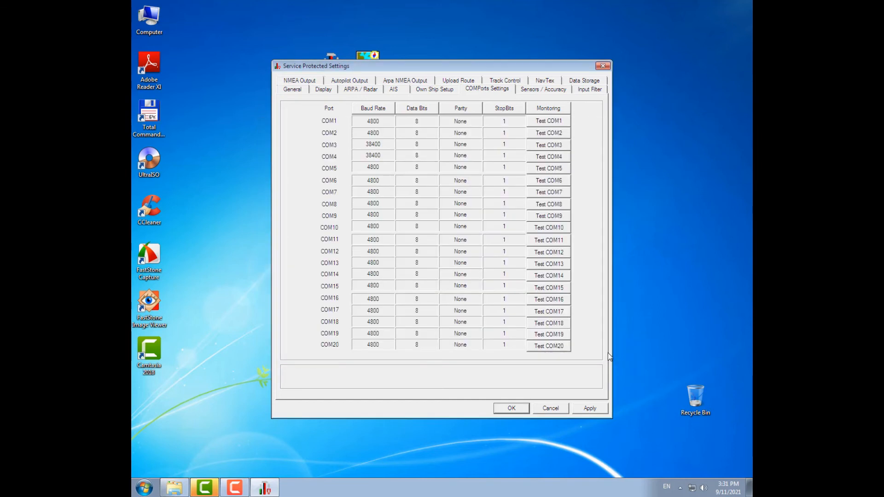
# - Assign port 5 to Pos. system 2 and to the Wind sensor in the attached sensors, and apply the changes
pyautogui.click(544, 91)
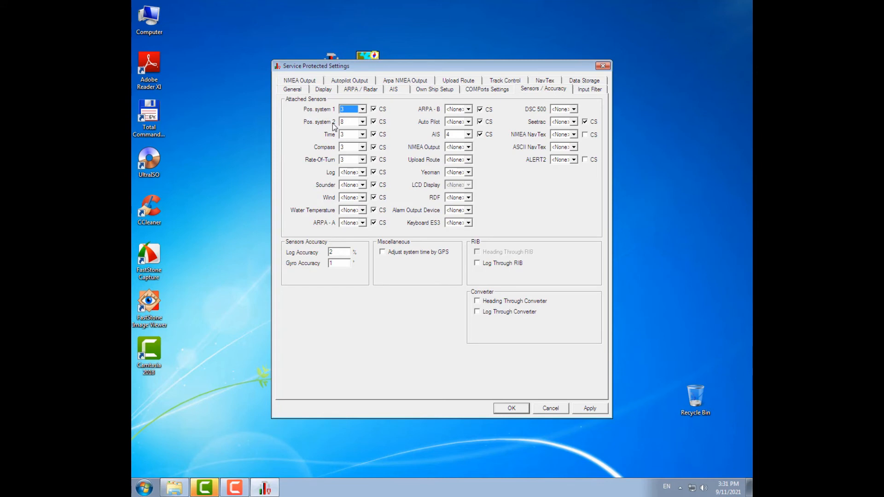
pyautogui.click(363, 122)
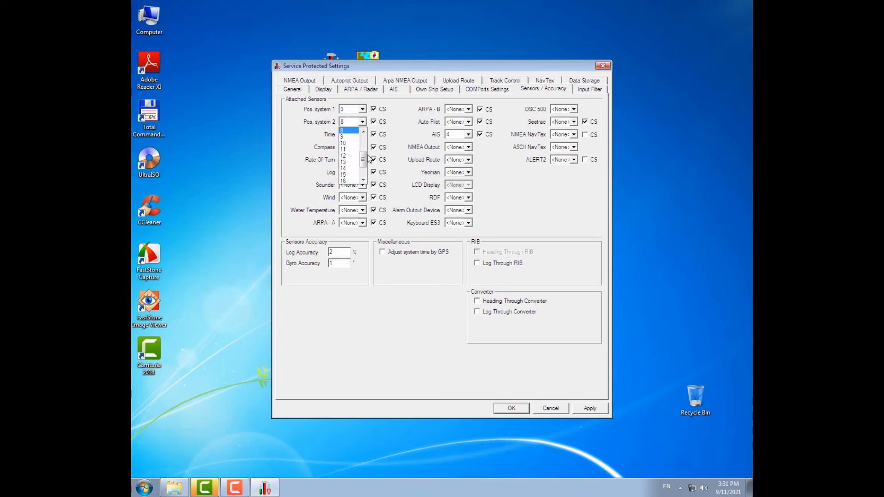
pyautogui.scroll(3, 366, 158)
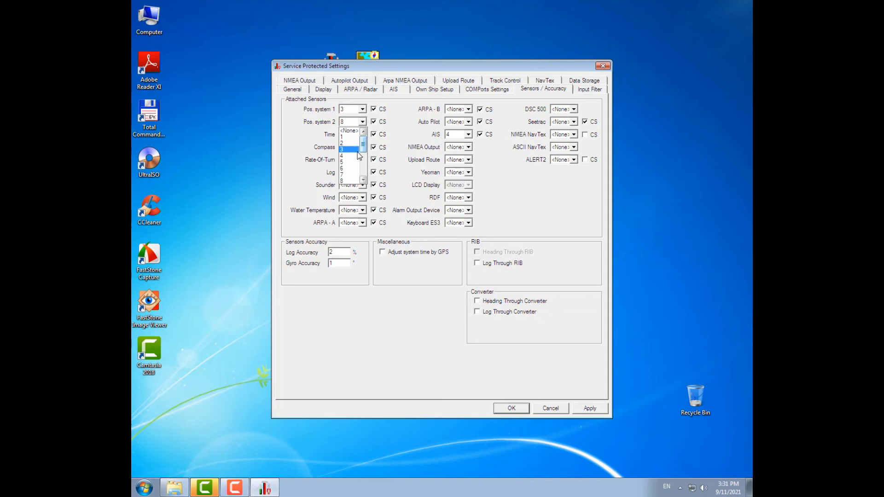
pyautogui.click(355, 163)
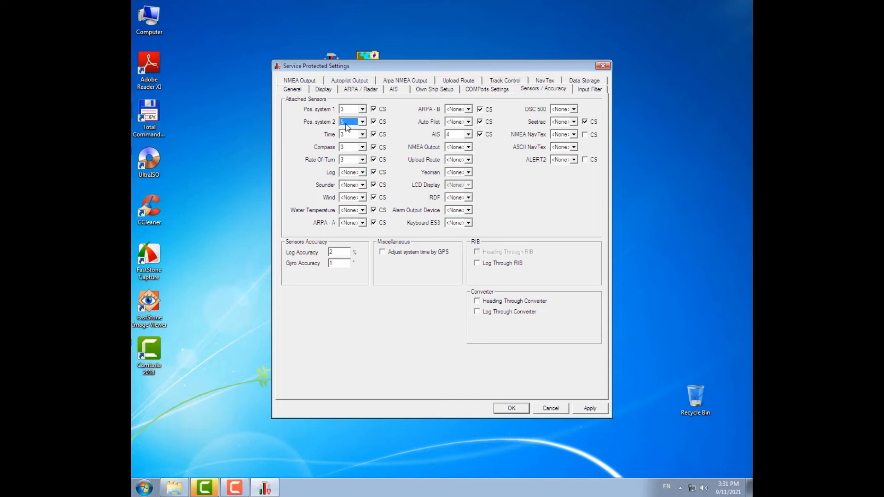
pyautogui.click(362, 198)
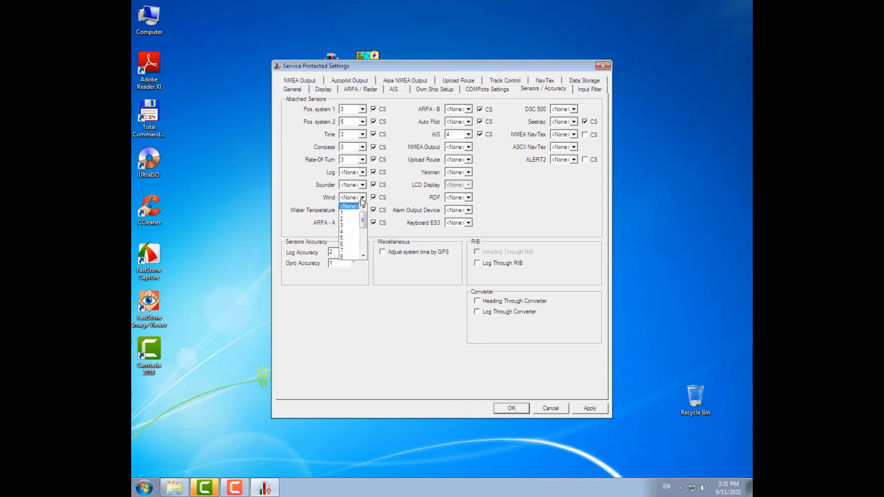
pyautogui.click(353, 240)
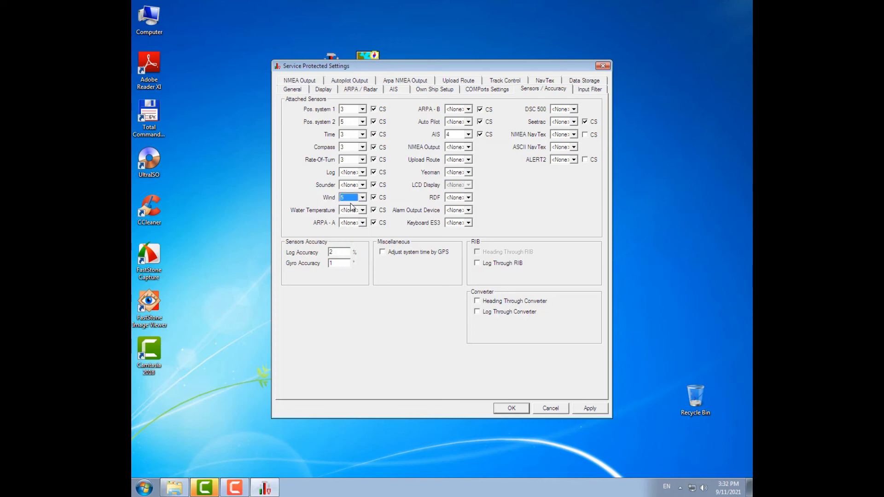
pyautogui.click(590, 409)
# - Monitor the incoming data on COM4 with its existing port settings, and close the port monitor
pyautogui.click(479, 90)
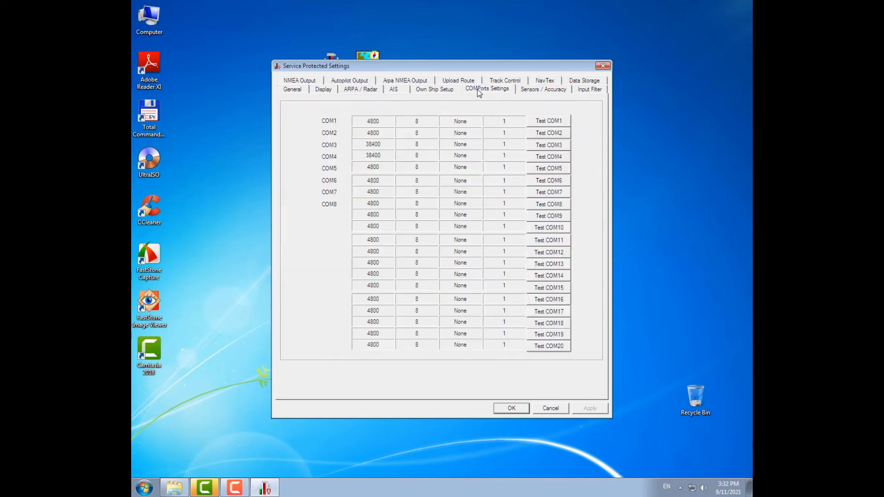
pyautogui.click(549, 157)
pyautogui.click(316, 328)
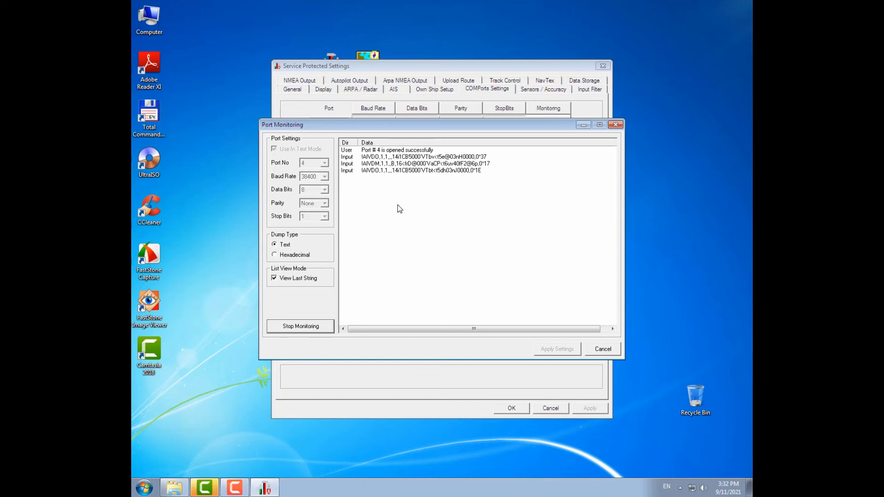
pyautogui.click(317, 326)
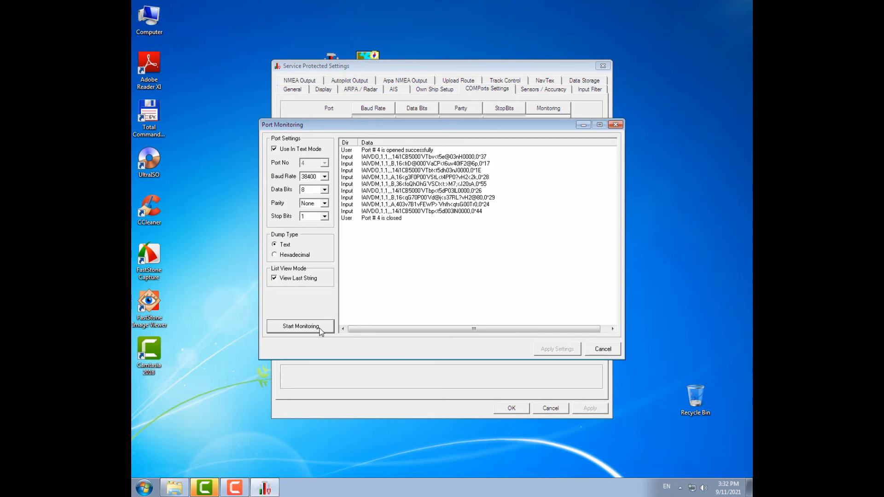
pyautogui.click(599, 352)
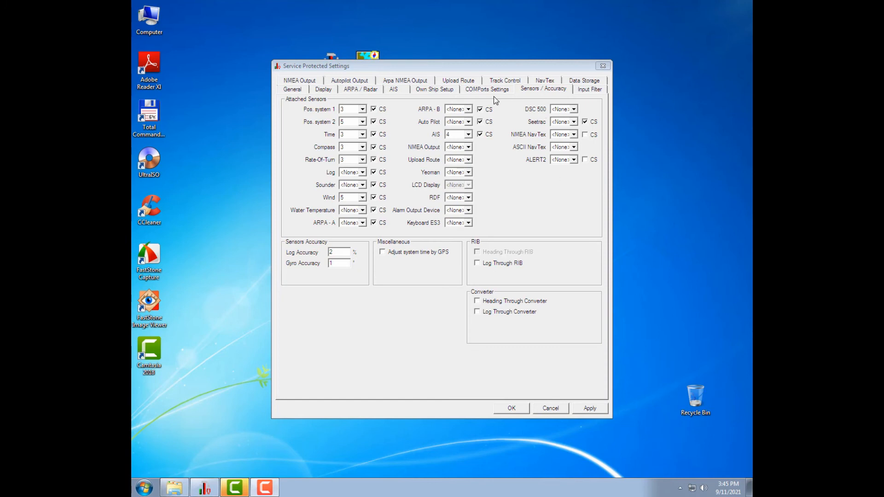
# - Review the COM port, attached sensor and own ship settings, and confirm the service protected settings
pyautogui.click(480, 93)
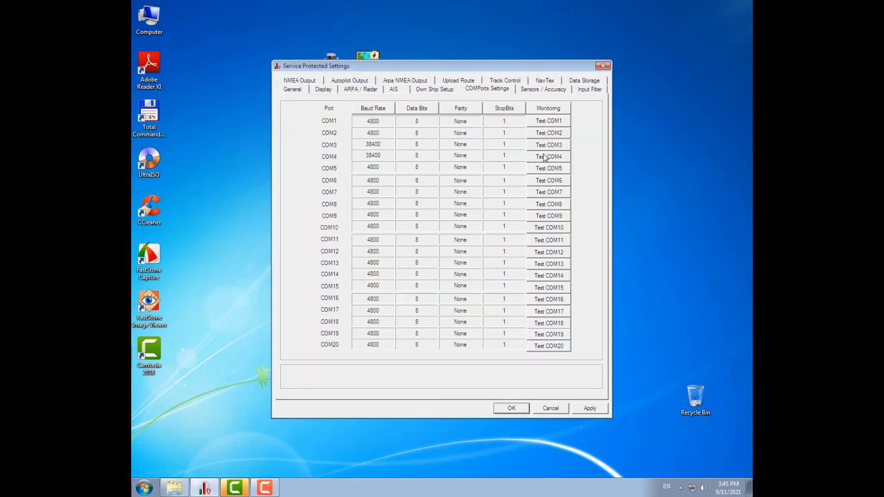
pyautogui.click(534, 92)
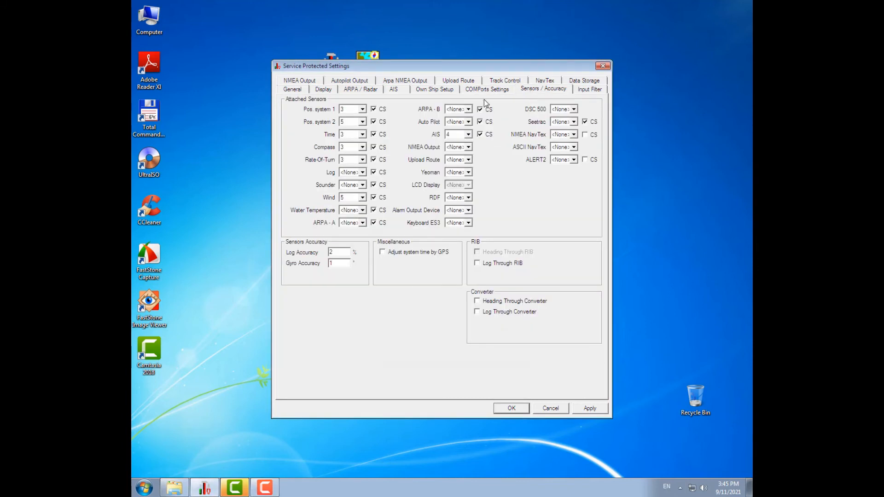
pyautogui.click(443, 94)
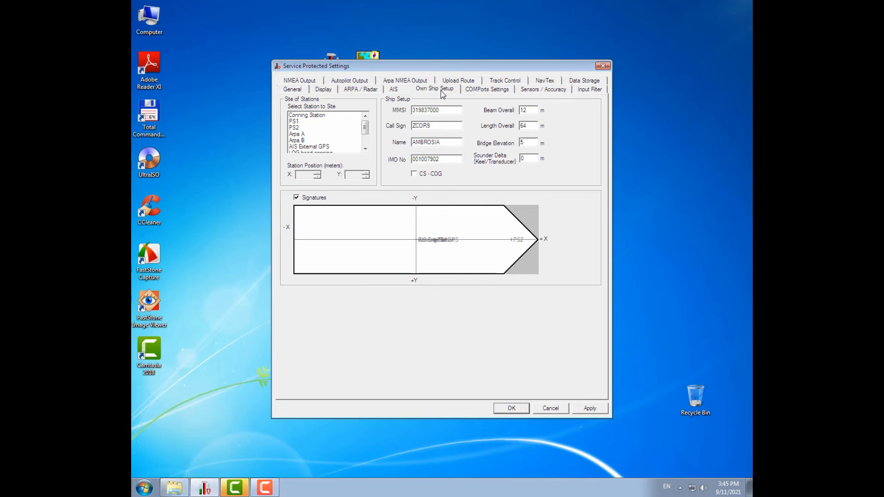
pyautogui.click(479, 93)
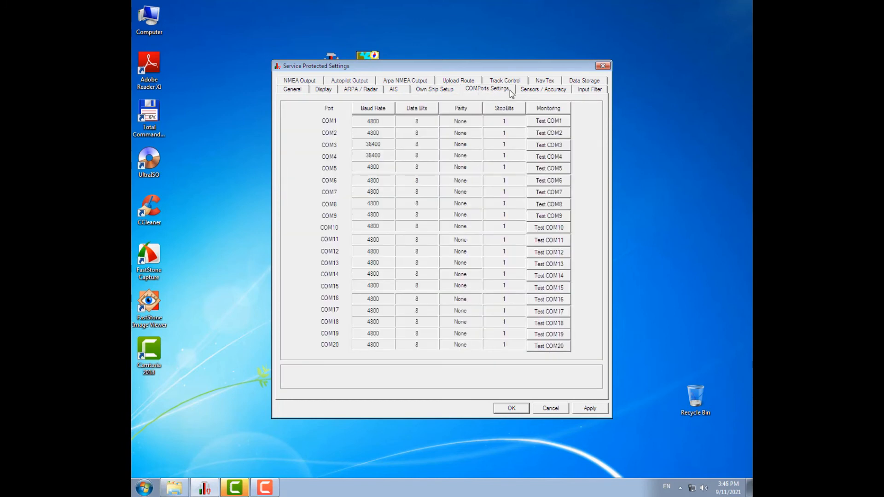
pyautogui.click(530, 94)
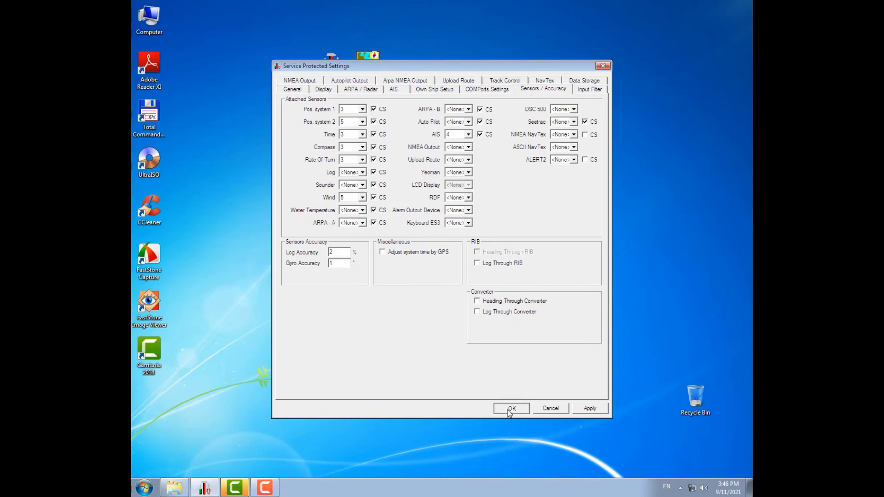
pyautogui.click(511, 409)
pyautogui.click(503, 289)
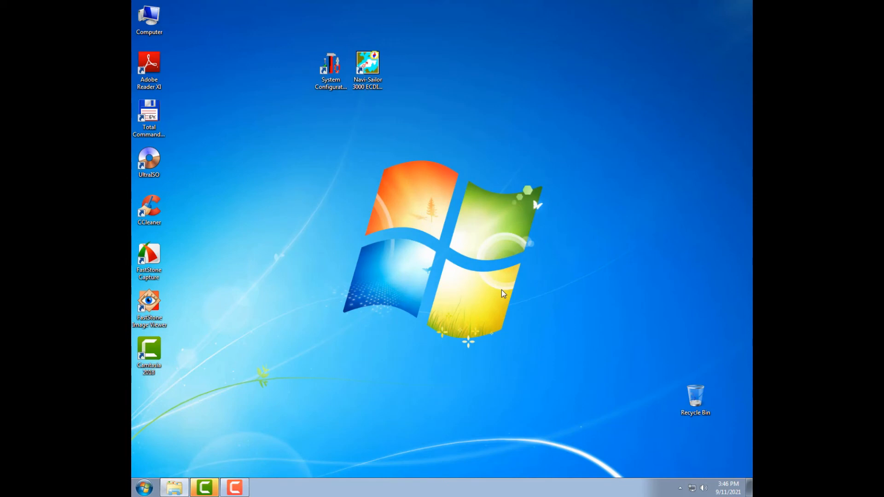
# - Launch Navi-Sailor 3000 ECDIS-I, acknowledge the chart usage notice, and show the ship's surroundings at 1:12,500
pyautogui.click(369, 66)
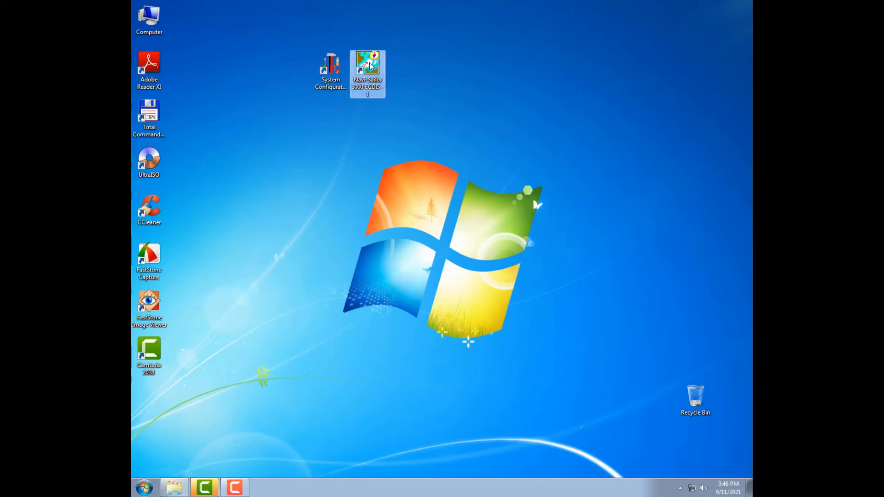
pyautogui.doubleClick(370, 66)
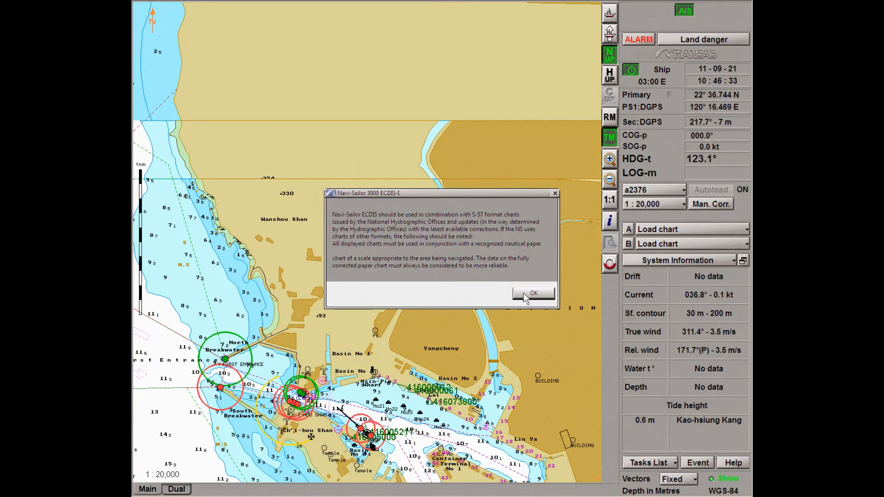
pyautogui.click(527, 293)
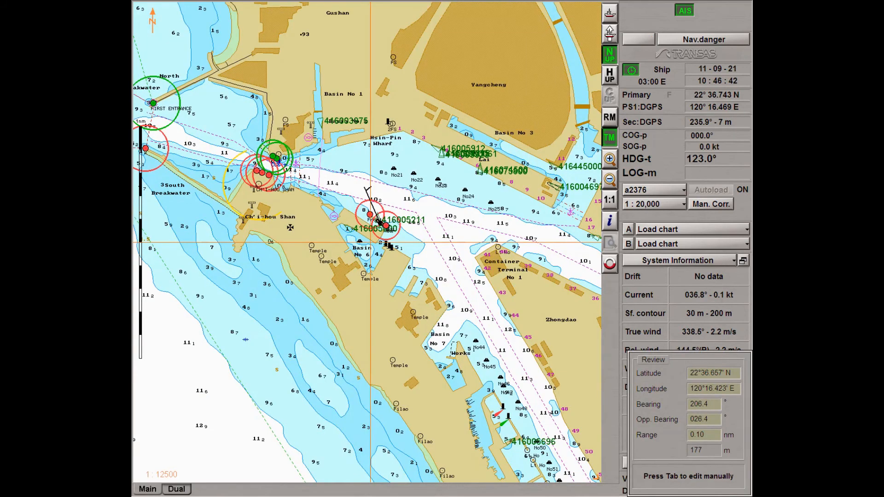
pyautogui.scroll(1, 361, 447)
pyautogui.rightClick(371, 242)
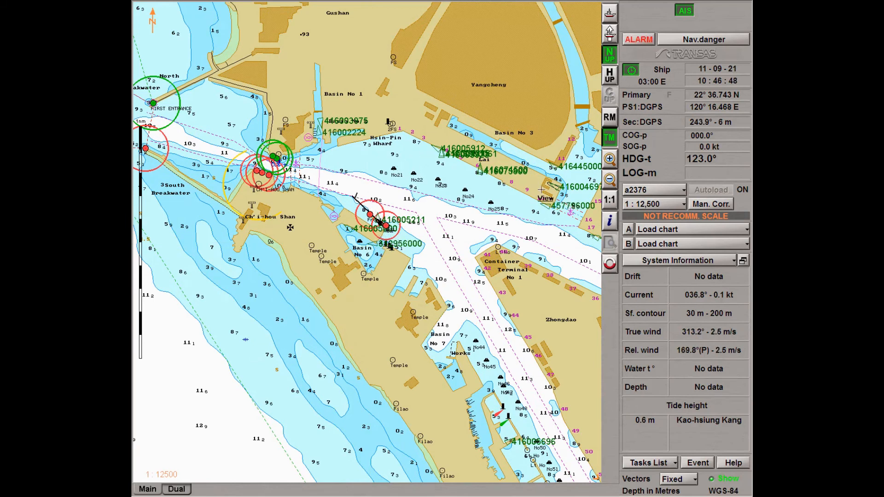
# - Open the Monitoring task and check the positioning sources of the primary and secondary positioning systems
pyautogui.click(651, 462)
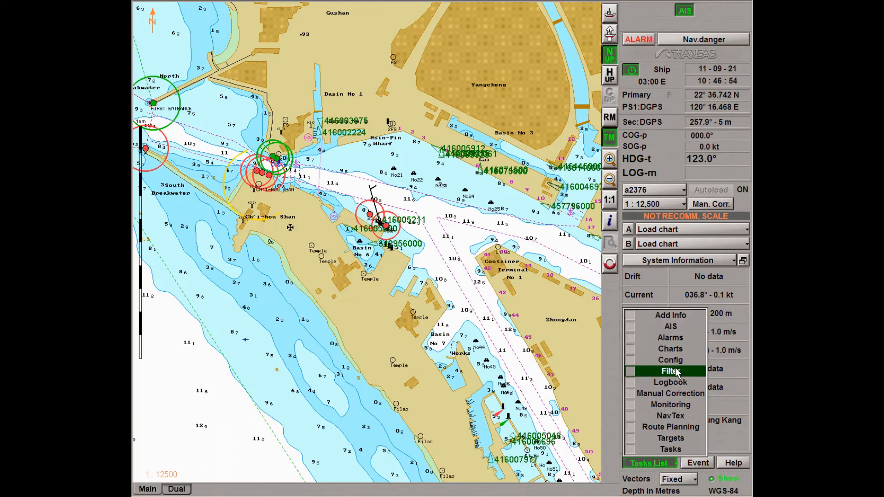
pyautogui.click(677, 404)
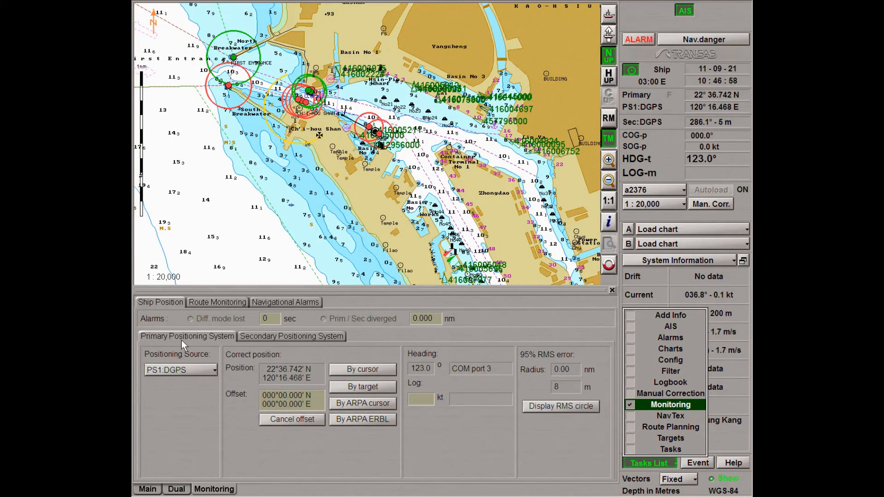
pyautogui.click(273, 338)
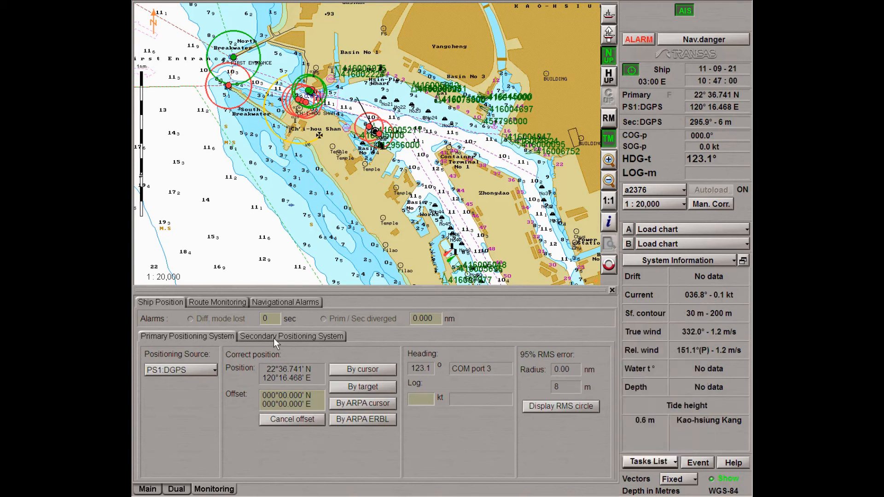
pyautogui.click(273, 338)
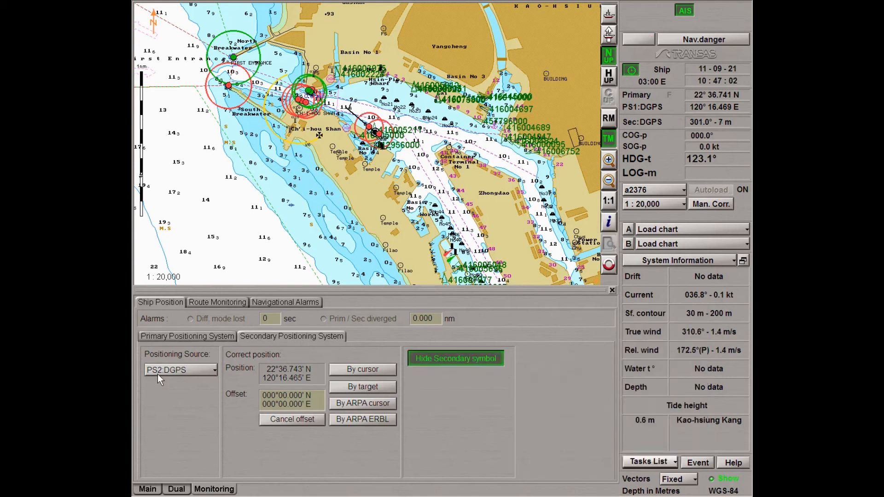
pyautogui.click(205, 371)
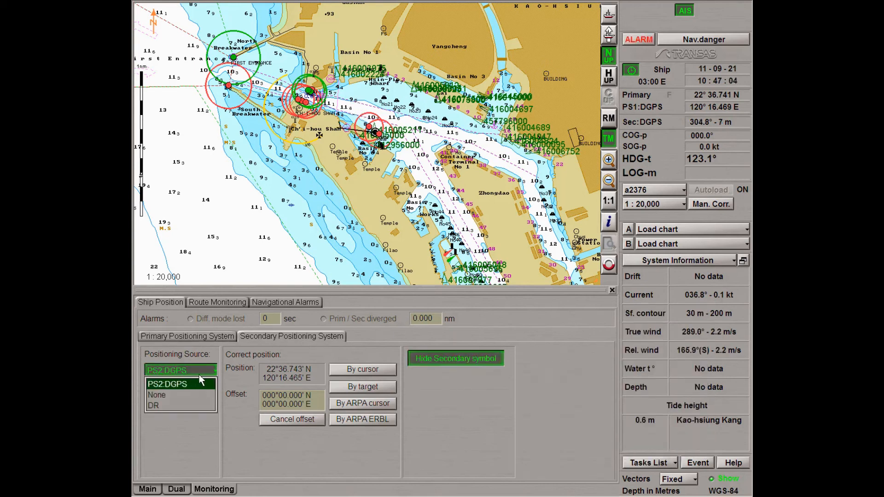
pyautogui.click(200, 372)
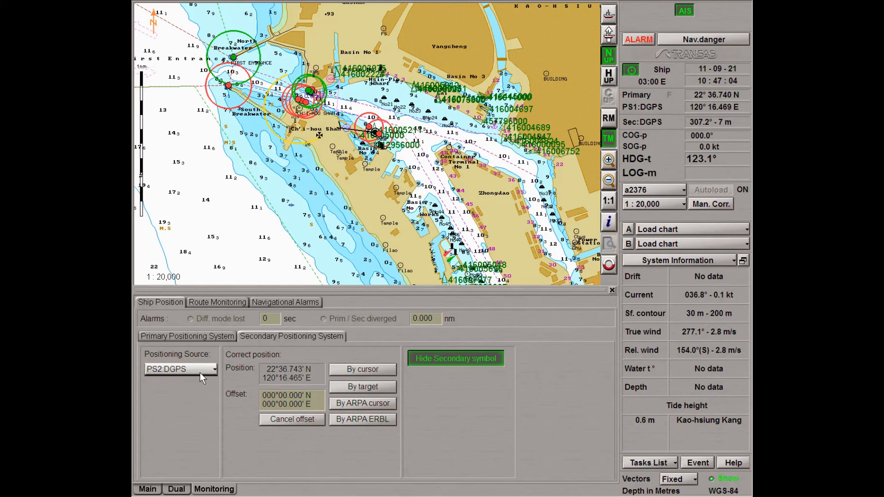
# - Display the secondary position symbol, compare both ship outlines at 1:750 scale, and hide the secondary symbol again
pyautogui.click(475, 361)
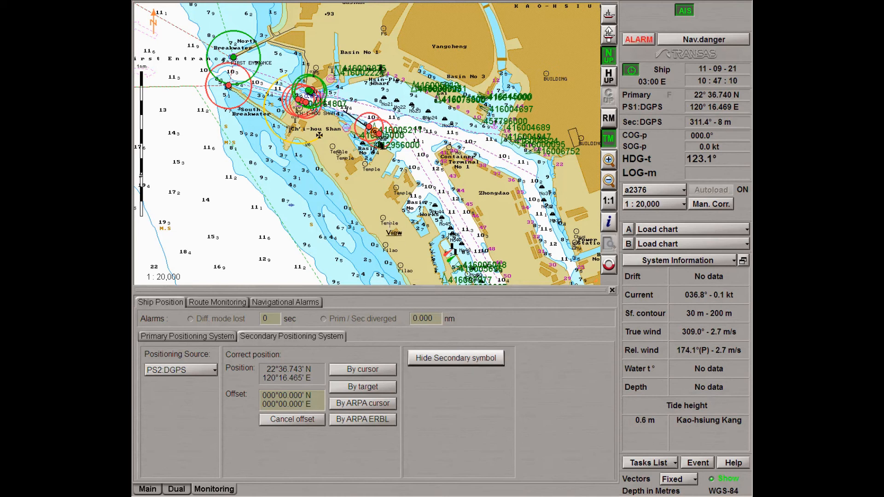
pyautogui.scroll(2, 378, 137)
pyautogui.scroll(4, 380, 135)
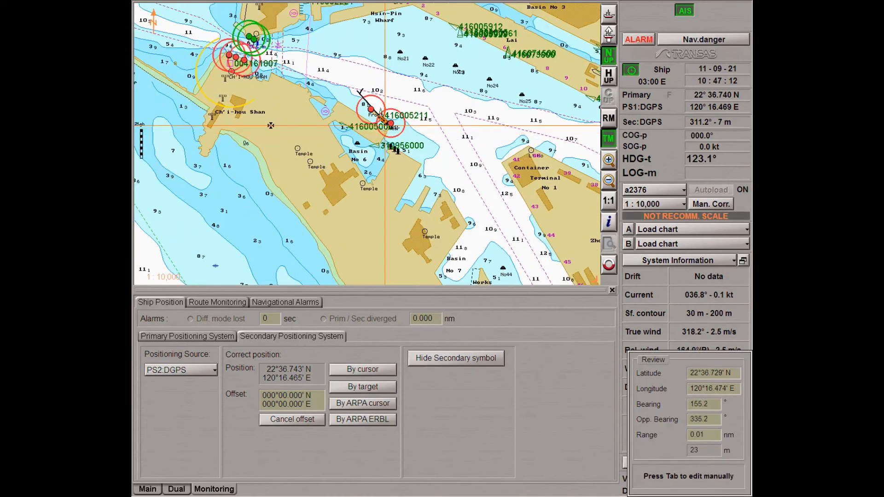
pyautogui.scroll(1, 363, 145)
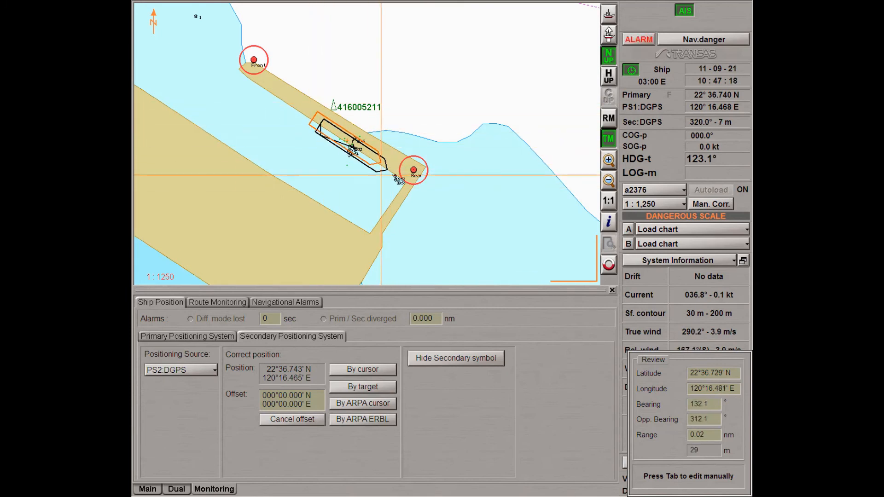
pyautogui.scroll(2, 312, 137)
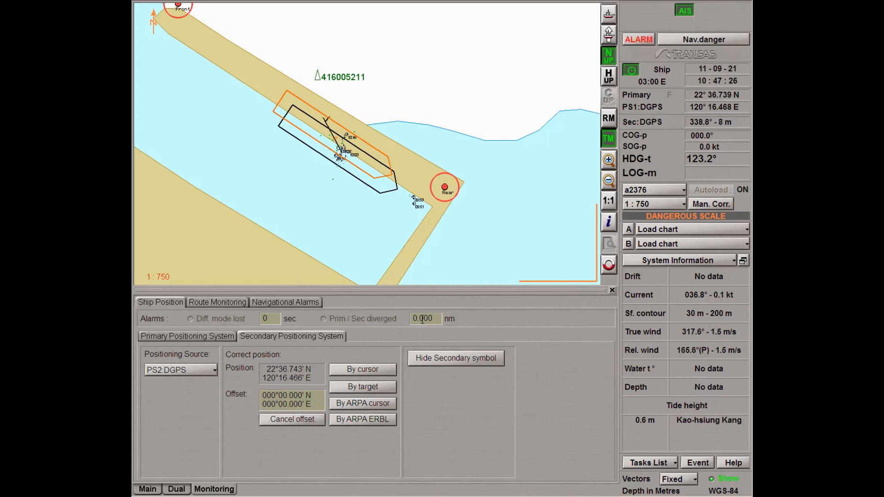
pyautogui.click(432, 357)
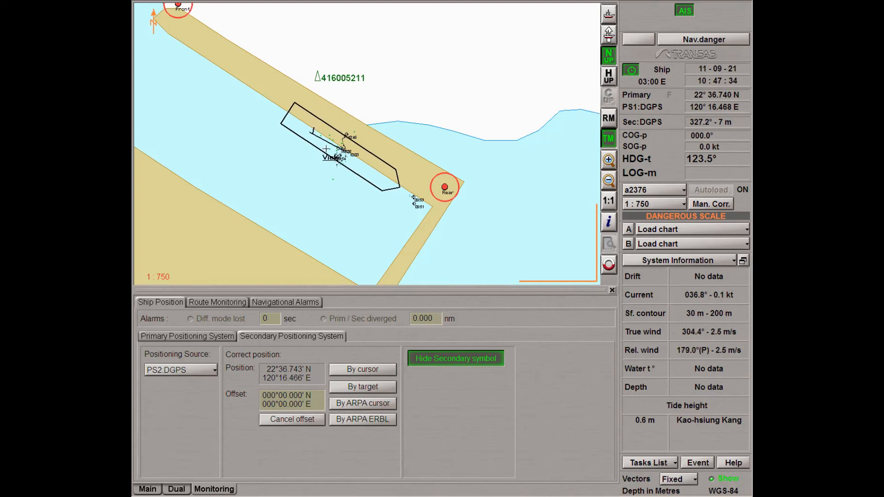
# - Examine the AIS targets around the ship and across the wider harbour area at 1:100,000 scale
pyautogui.scroll(-2, 314, 141)
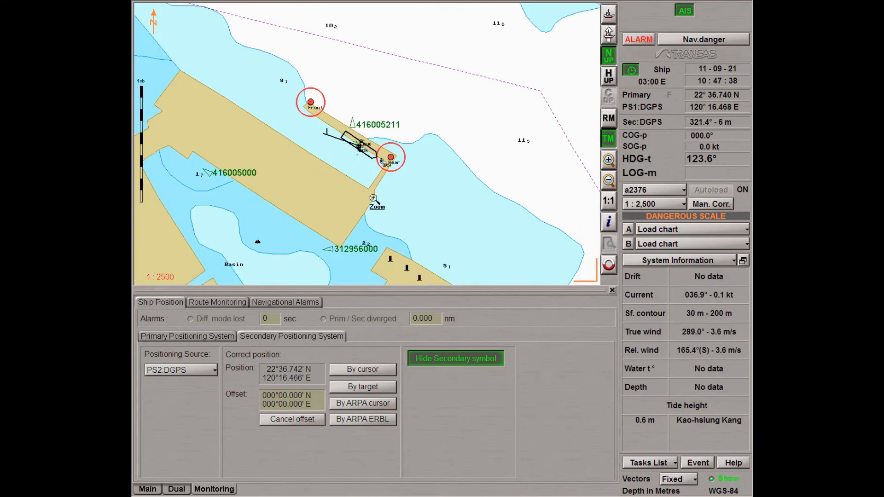
pyautogui.scroll(-2, 371, 195)
pyautogui.scroll(-2, 372, 195)
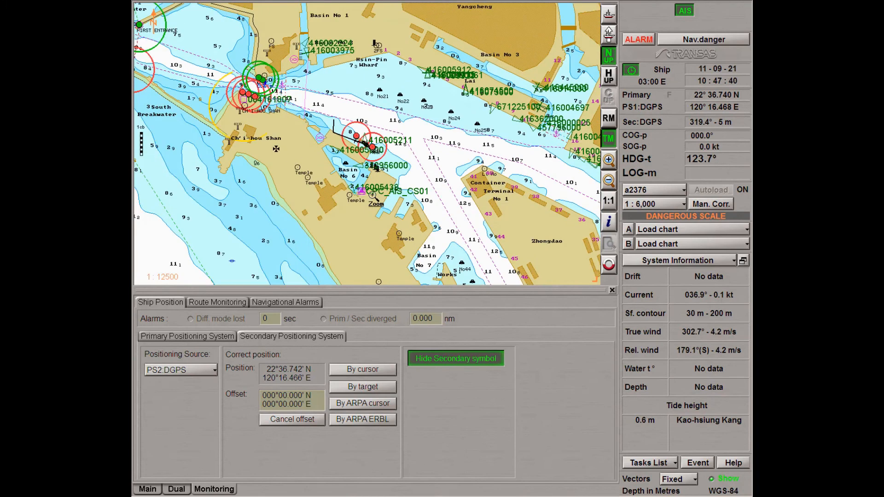
pyautogui.scroll(-3, 372, 196)
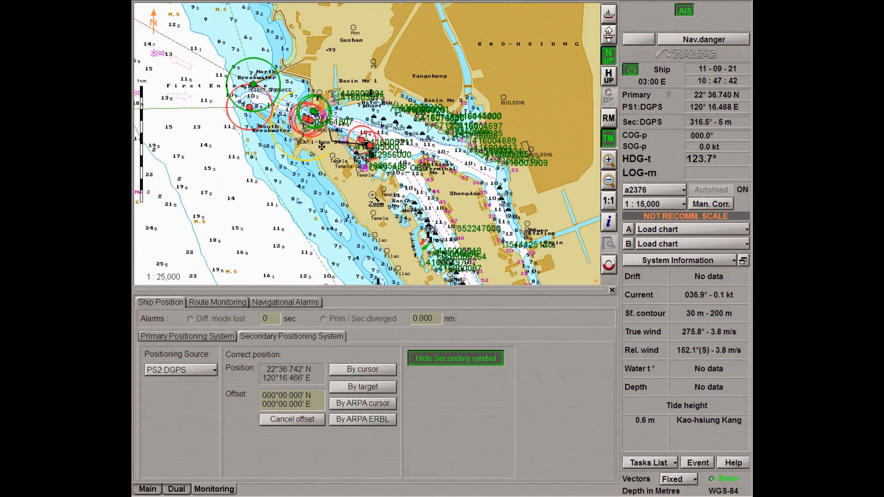
pyautogui.scroll(-1, 371, 196)
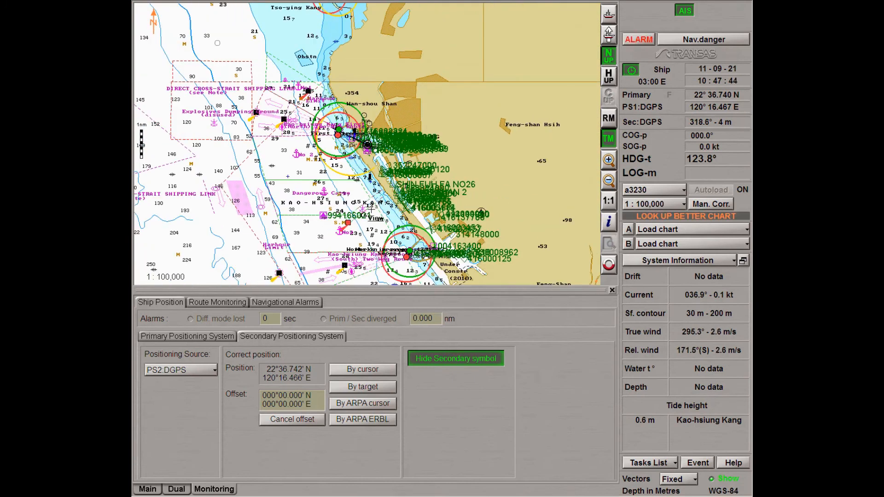
# - Close the Monitoring task and view the harbour around the ship full-screen at 1:12,500 scale
pyautogui.click(612, 290)
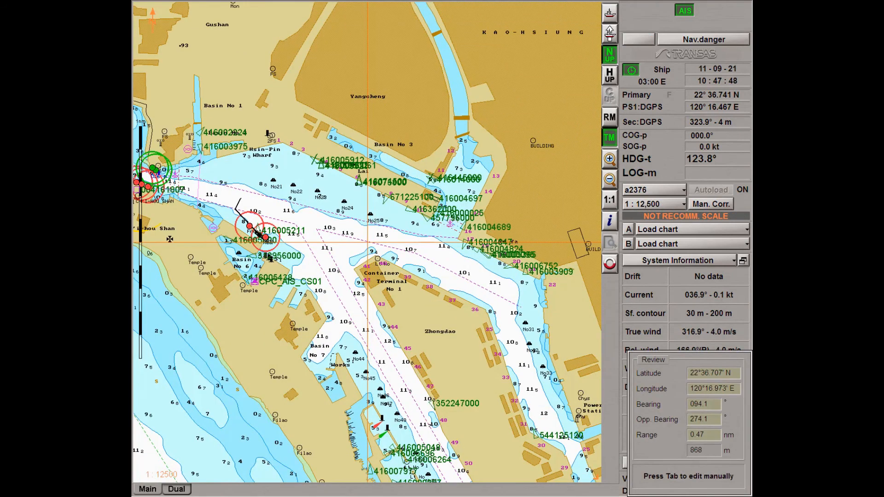
pyautogui.rightClick(368, 242)
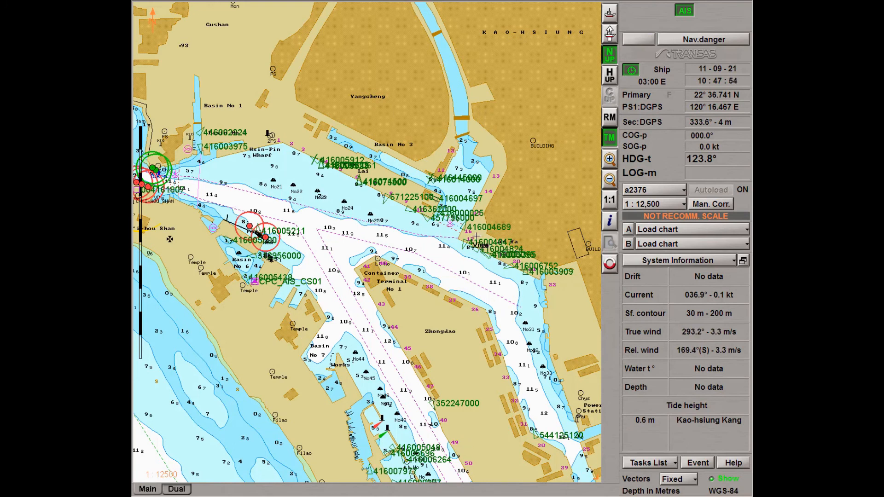
pyautogui.click(649, 464)
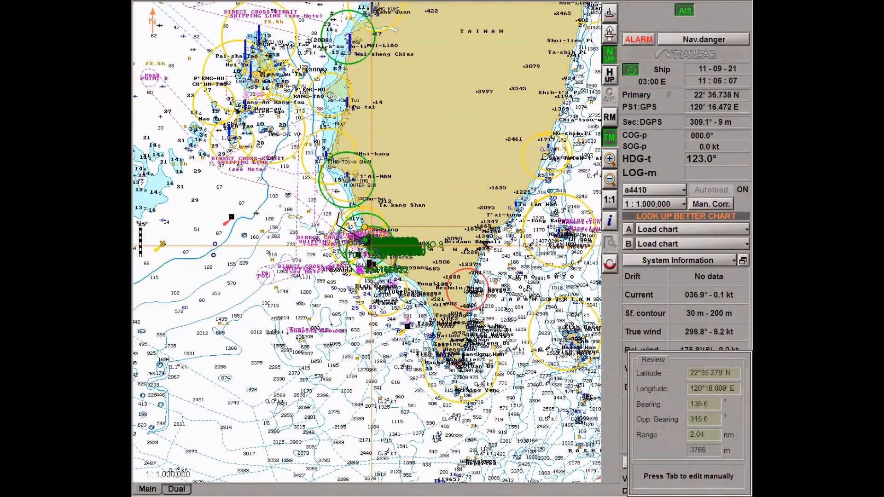
# - Browse the chart from Taiwan to the Adriatic and examine the Porto Montenegro marina at Tivat at 1:6,000 scale
pyautogui.scroll(-5, 371, 246)
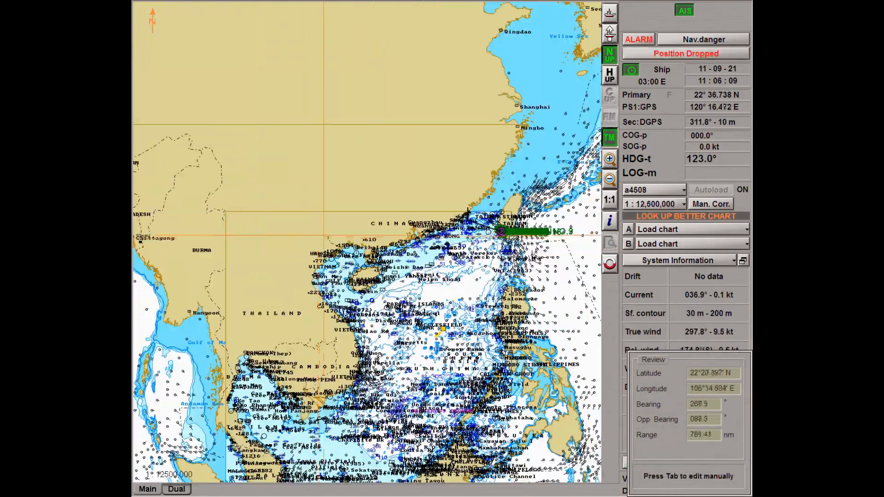
pyautogui.scroll(-1, 368, 239)
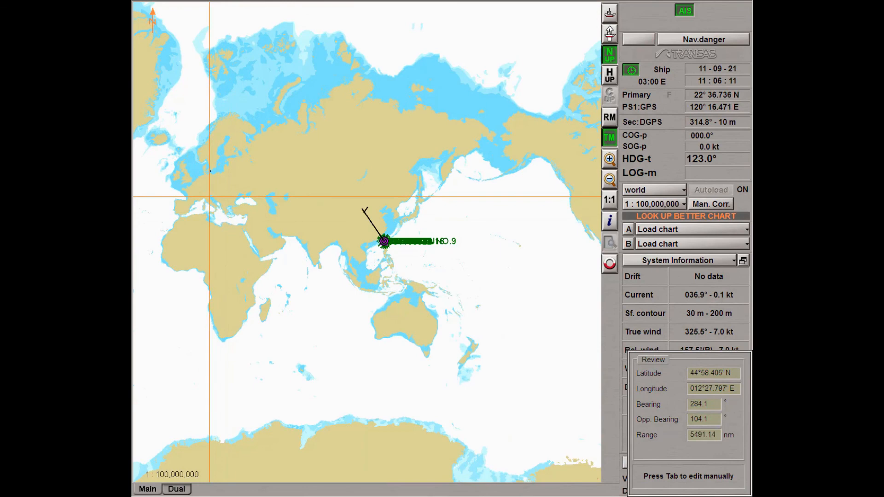
pyautogui.scroll(1, 363, 200)
pyautogui.scroll(3, 367, 241)
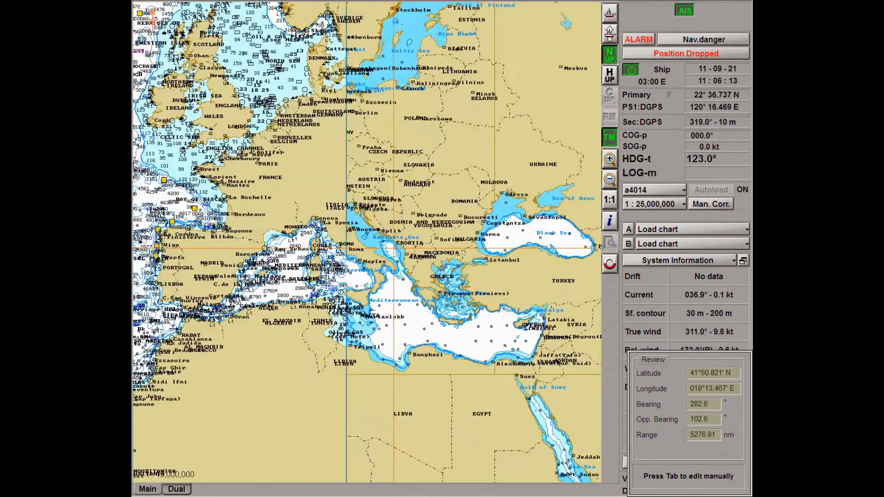
pyautogui.scroll(3, 389, 228)
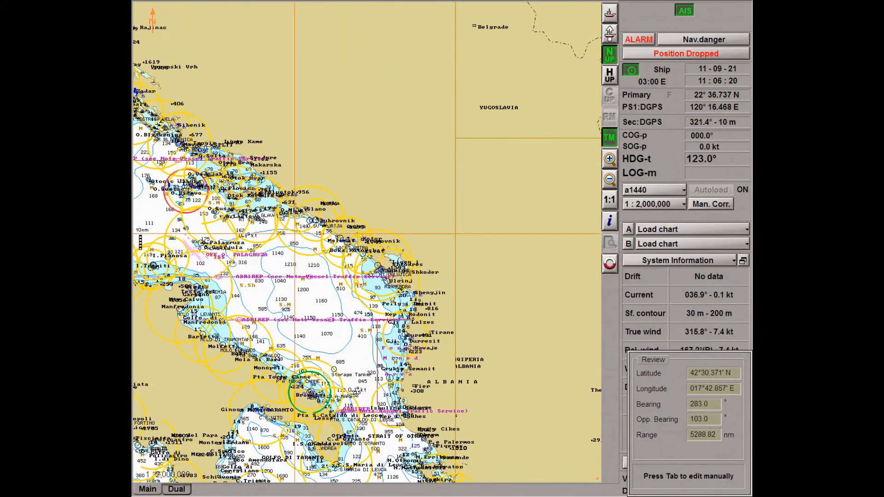
pyautogui.scroll(1, 295, 228)
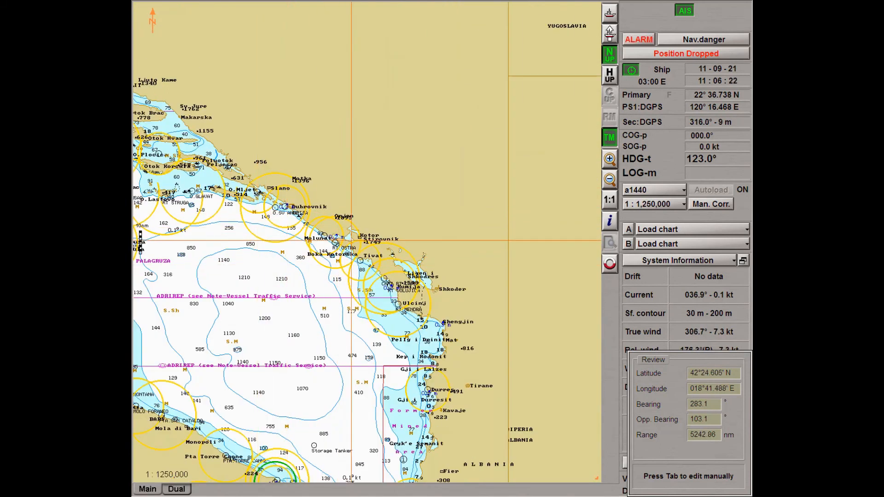
pyautogui.scroll(3, 356, 235)
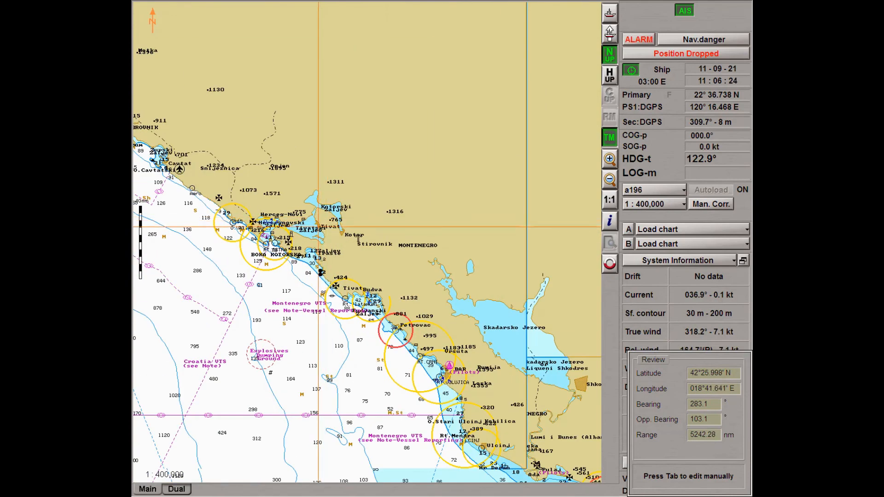
pyautogui.scroll(4, 289, 218)
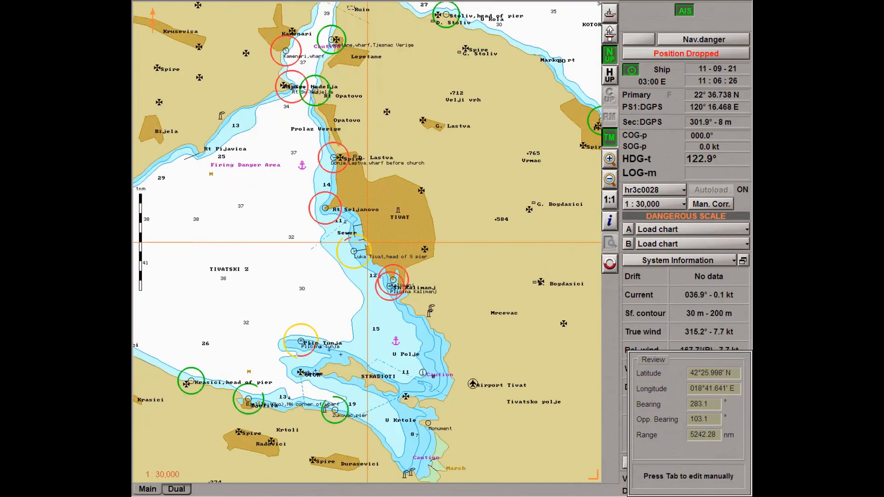
pyautogui.scroll(2, 367, 242)
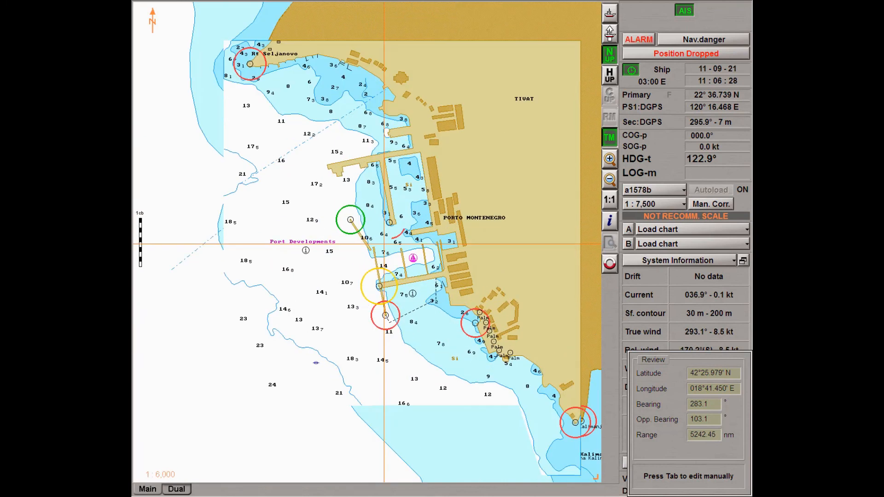
pyautogui.rightClick(367, 243)
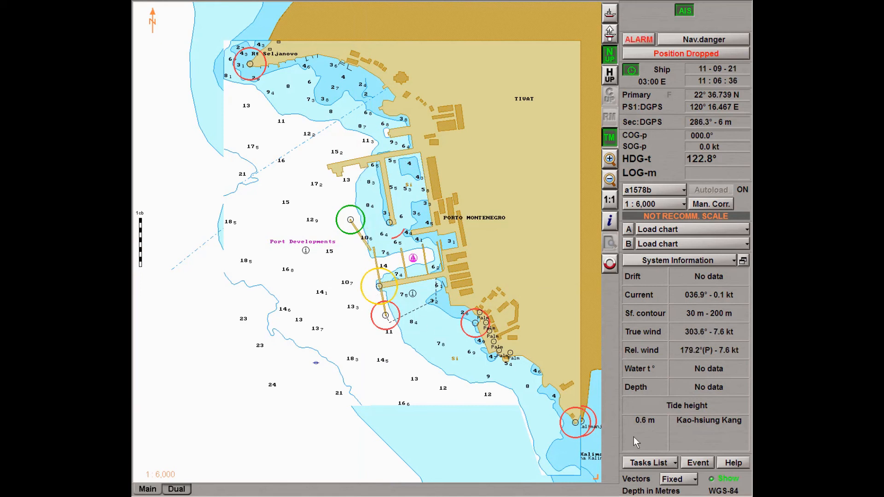
# - Open the Manual Correction task, switch manual corrections on, and close the task
pyautogui.click(648, 464)
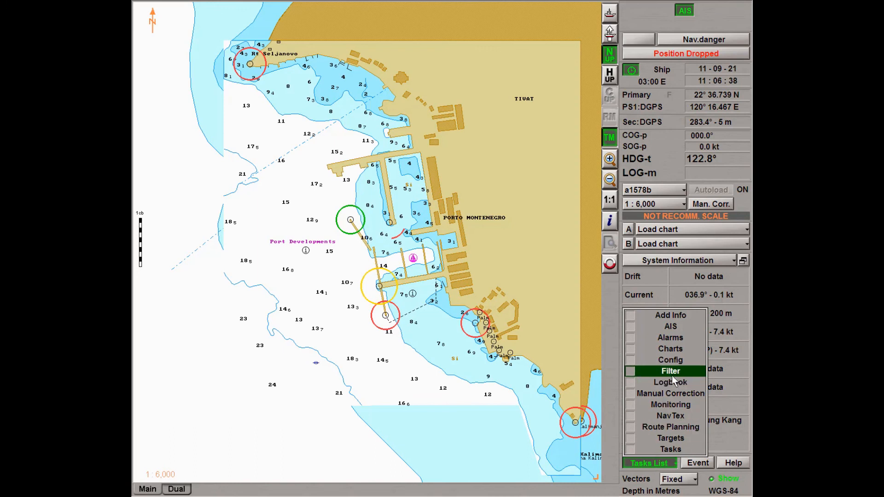
pyautogui.click(677, 399)
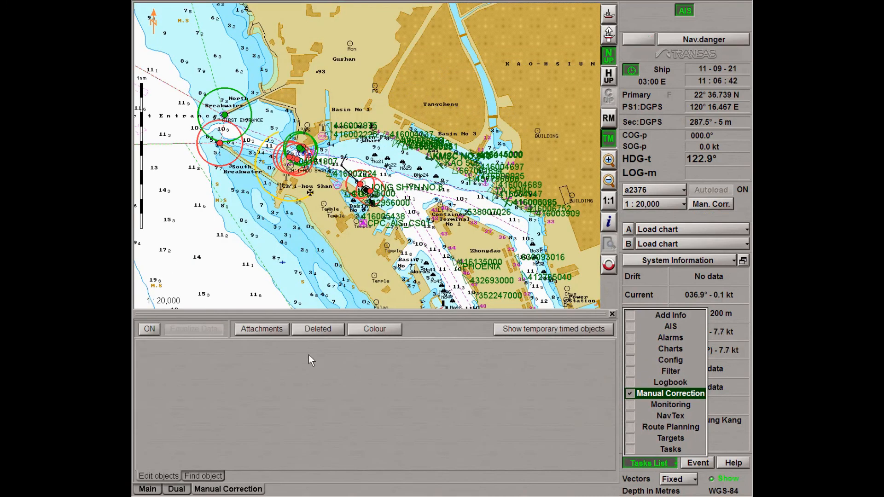
pyautogui.click(148, 330)
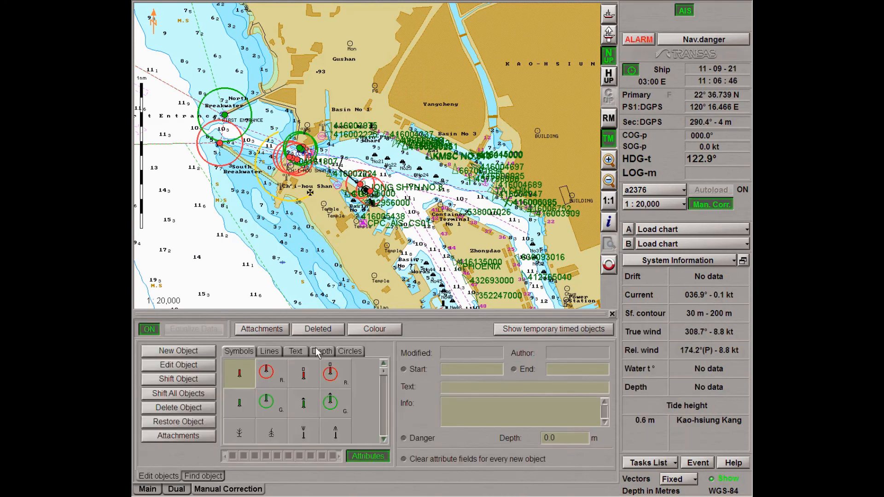
pyautogui.click(614, 314)
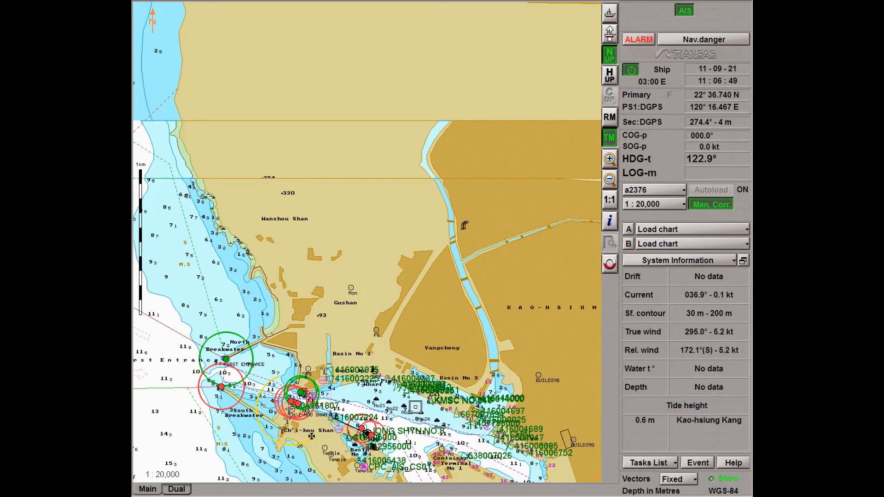
# - Browse the chart back to the Adriatic coast and show Porto Montenegro at Tivat with manual corrections at 1:6,000 scale
pyautogui.scroll(-4, 416, 407)
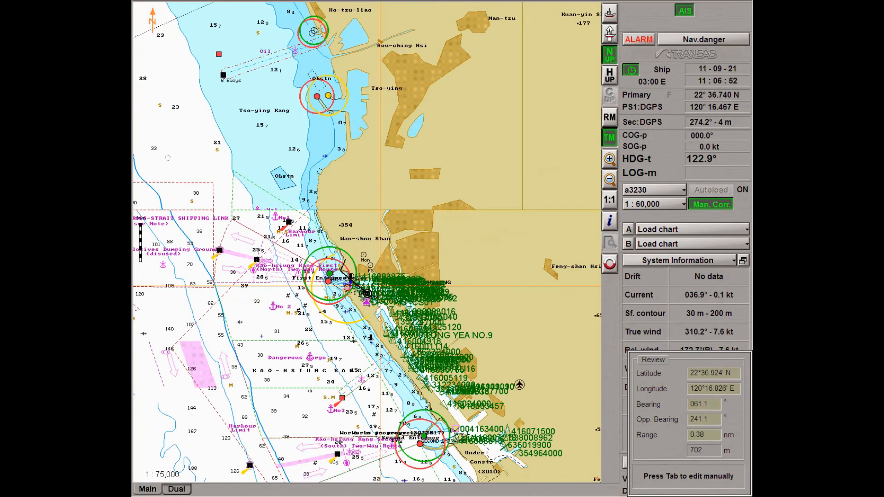
pyautogui.scroll(-4, 368, 248)
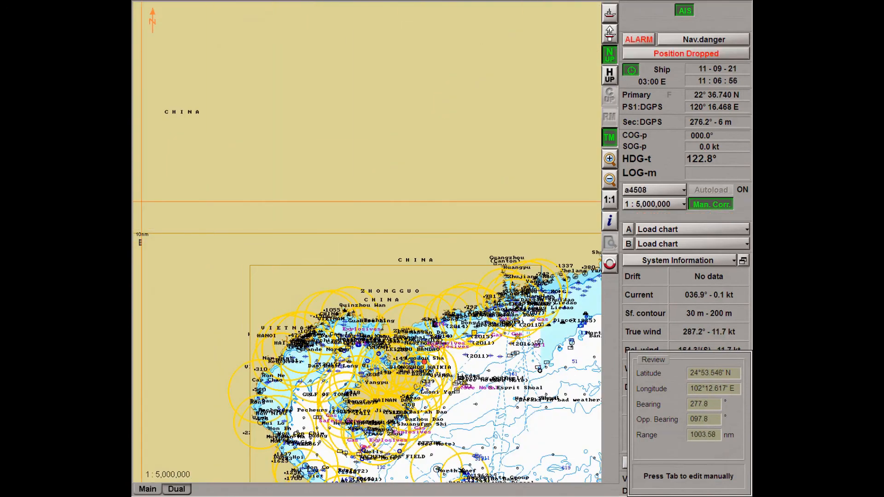
pyautogui.scroll(-1, 143, 405)
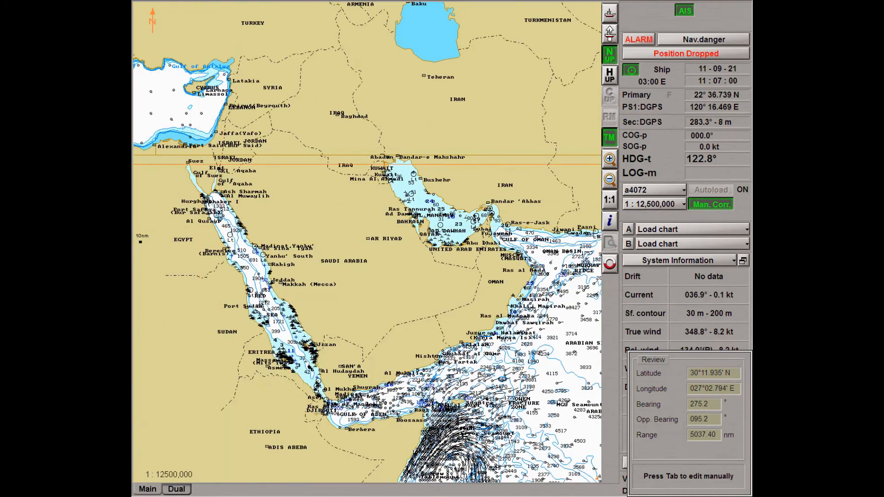
pyautogui.scroll(2, 276, 62)
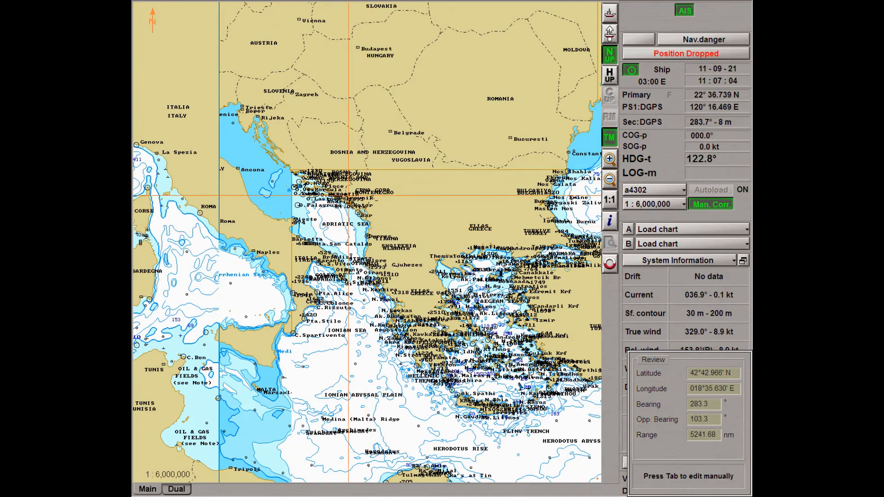
pyautogui.scroll(2, 349, 196)
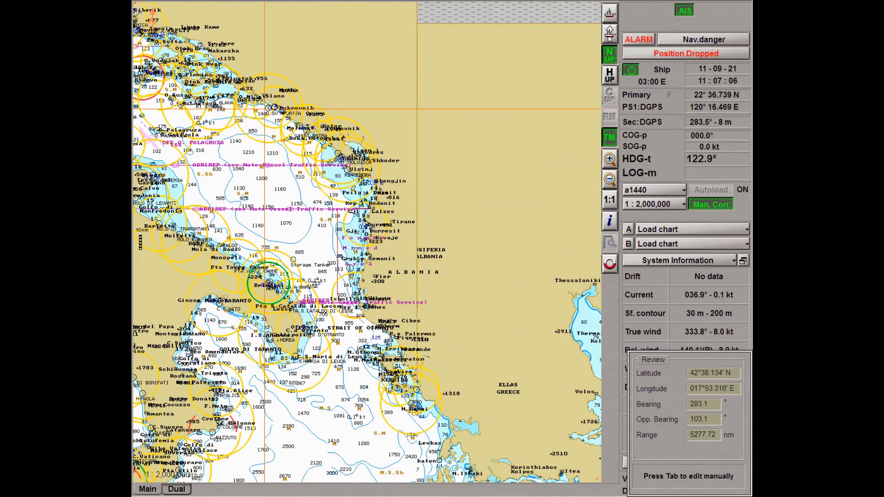
pyautogui.scroll(1, 382, 247)
pyautogui.click(205, 4)
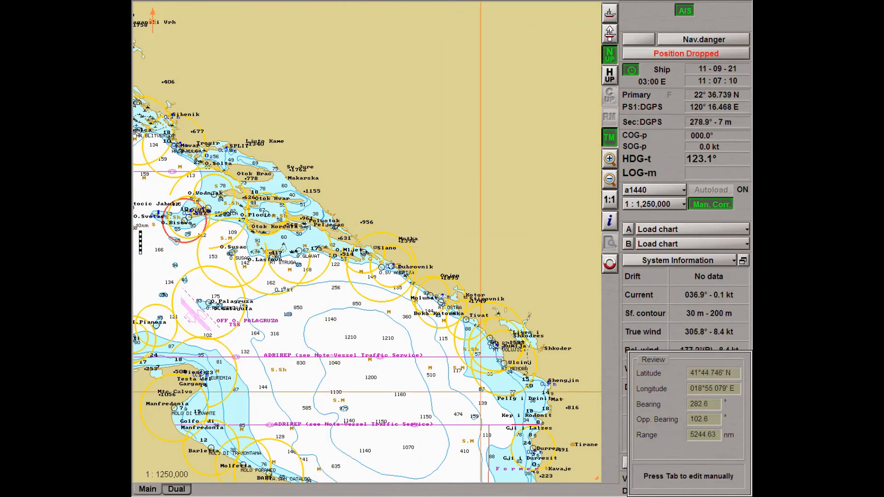
pyautogui.scroll(-1, 488, 418)
pyautogui.scroll(-2, 488, 417)
pyautogui.click(490, 480)
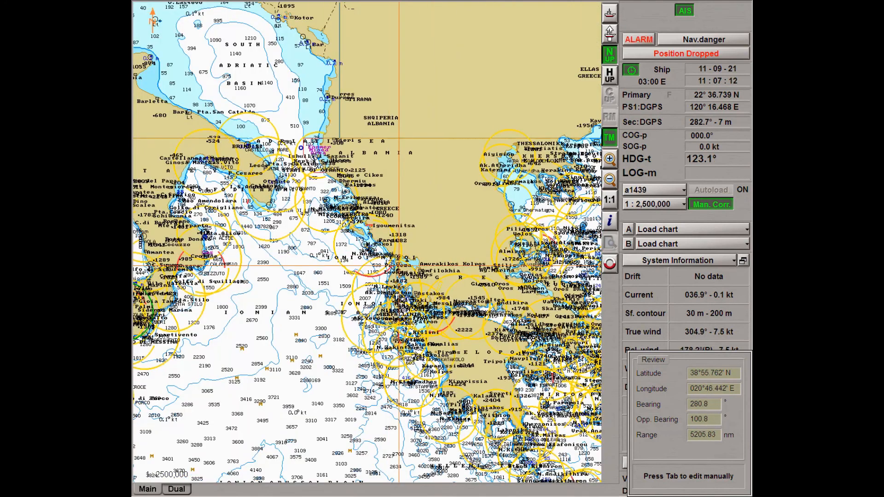
pyautogui.scroll(-2, 489, 417)
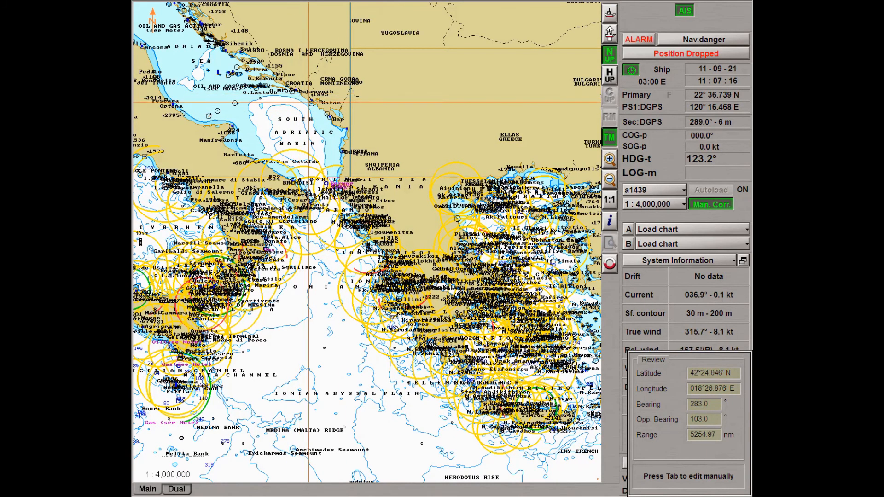
pyautogui.scroll(1, 368, 243)
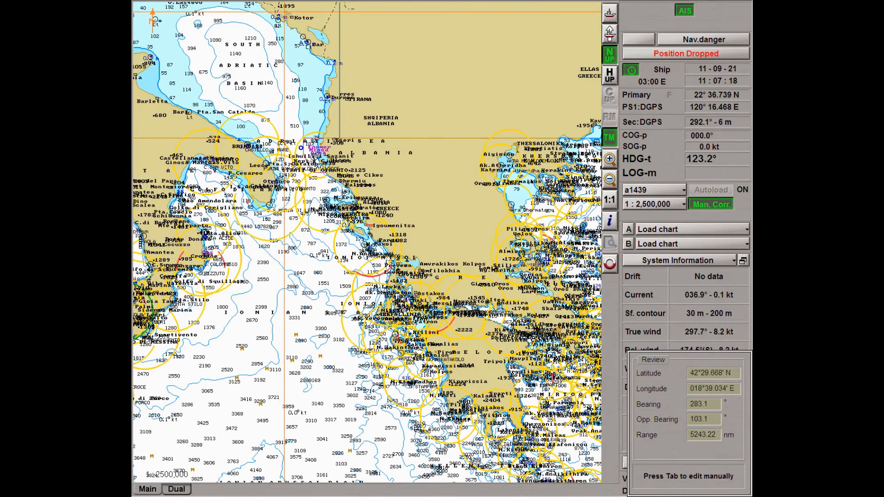
pyautogui.scroll(3, 287, 23)
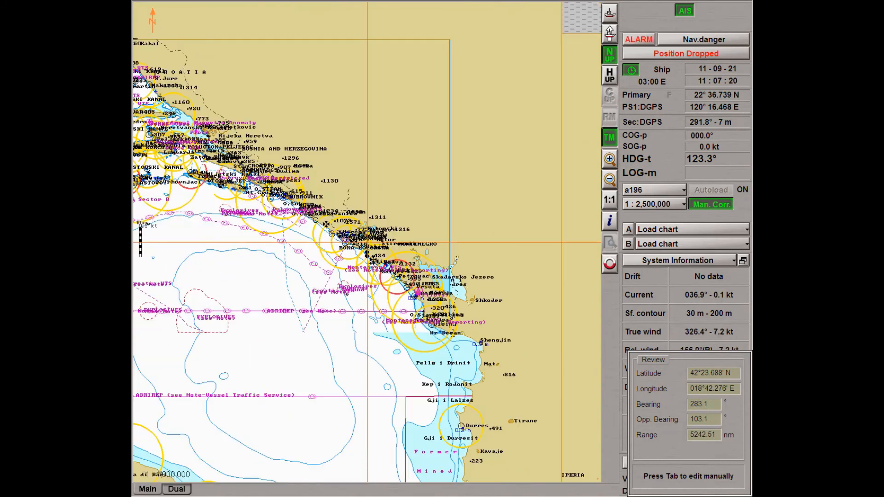
pyautogui.scroll(3, 367, 242)
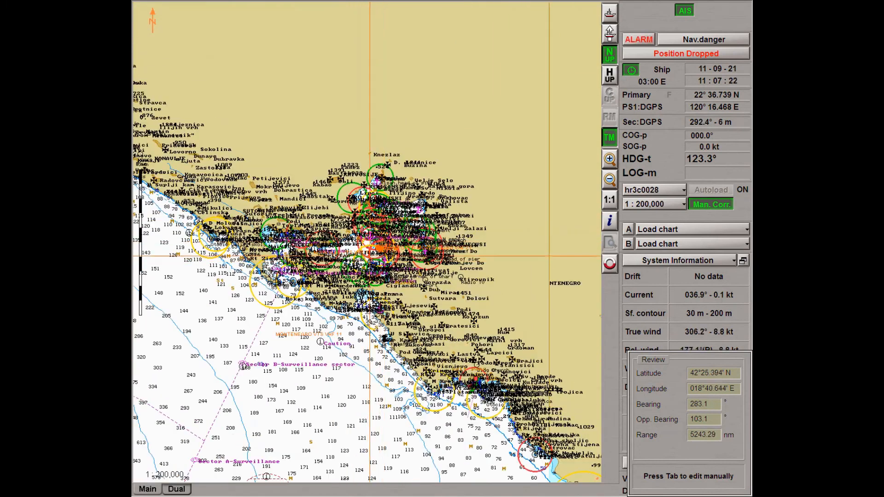
pyautogui.scroll(3, 416, 278)
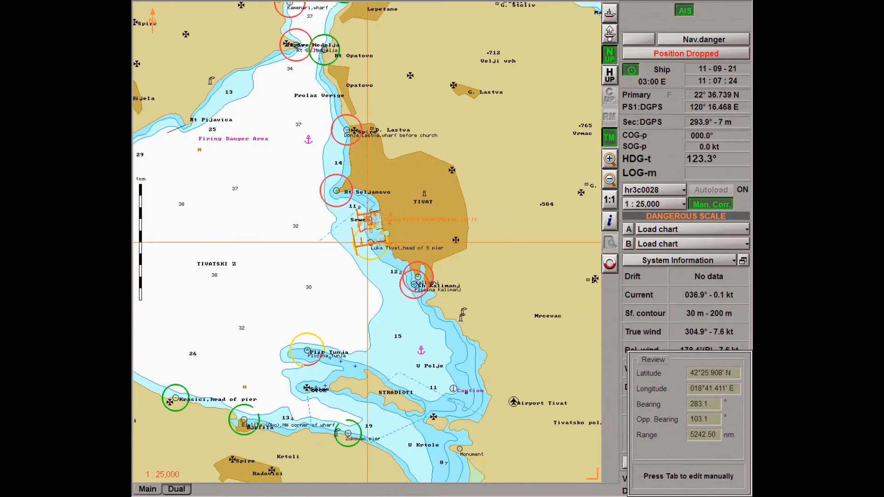
pyautogui.scroll(3, 358, 230)
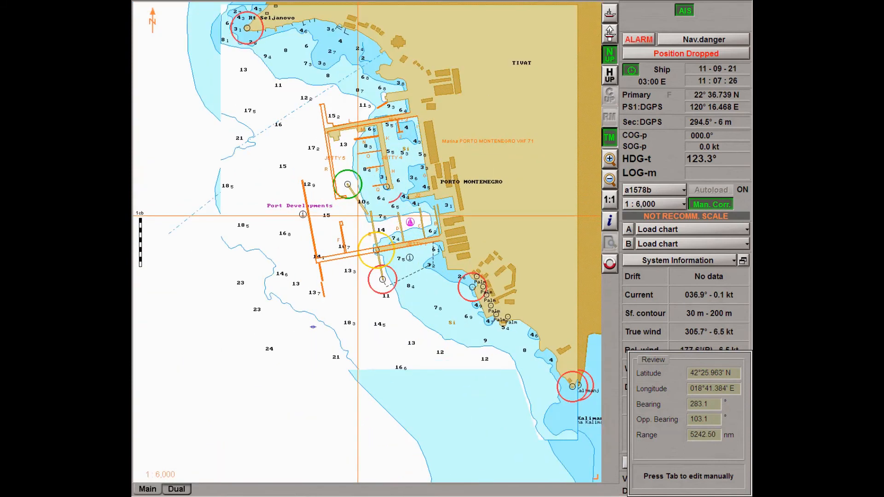
# - Examine the manually corrected jetties of the marina at 1:5,000 to 1:7,500 scale, and return the chart to own ship at 1:10,000
pyautogui.scroll(1, 360, 210)
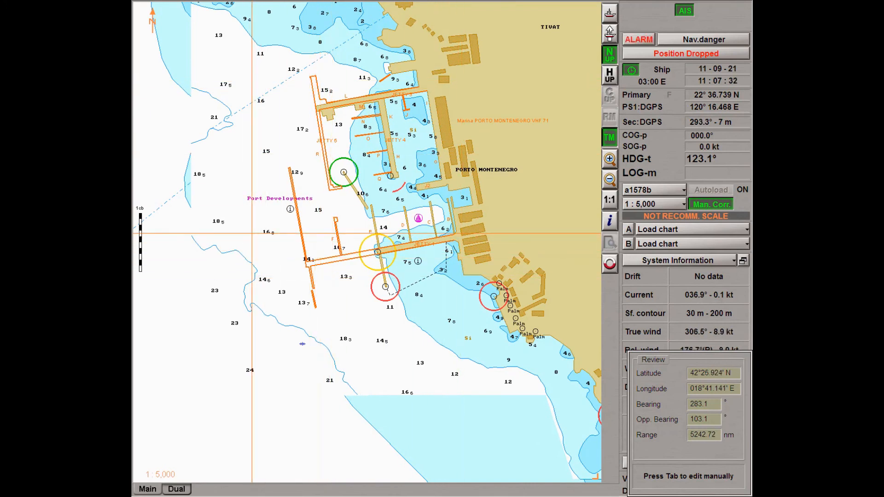
pyautogui.click(251, 234)
pyautogui.scroll(-1, 476, 230)
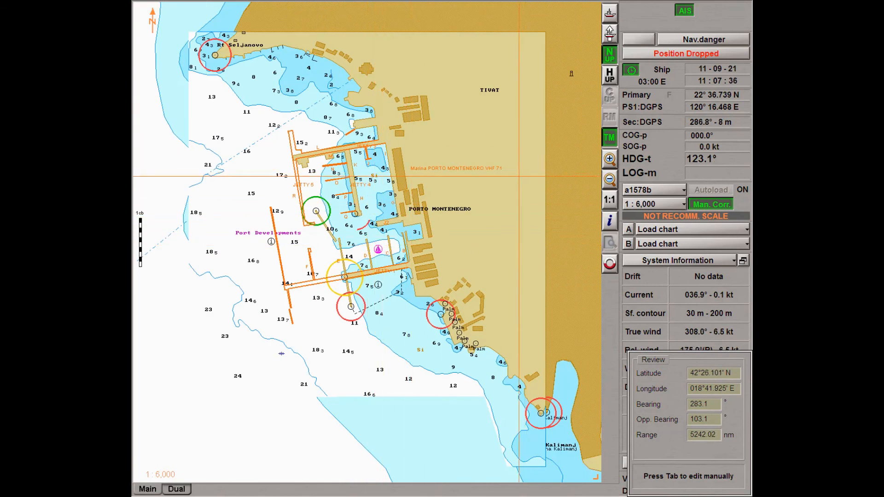
pyautogui.scroll(-1, 215, 309)
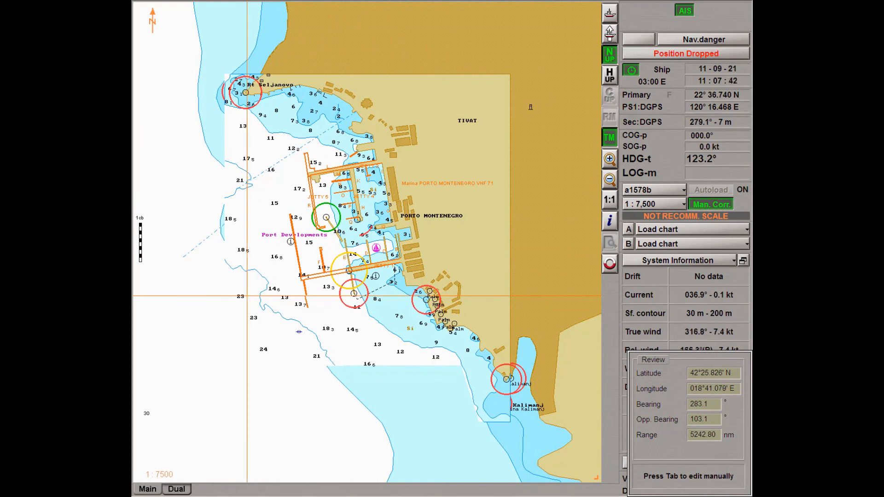
pyautogui.click(247, 296)
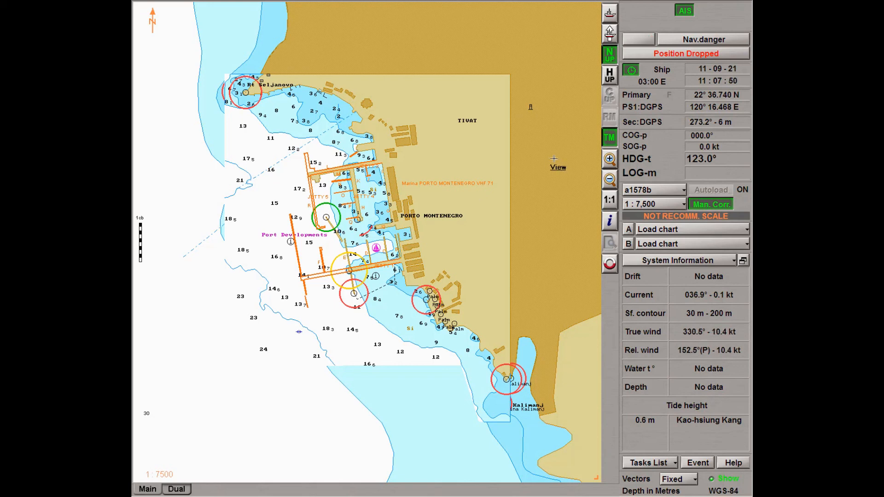
pyautogui.click(614, 15)
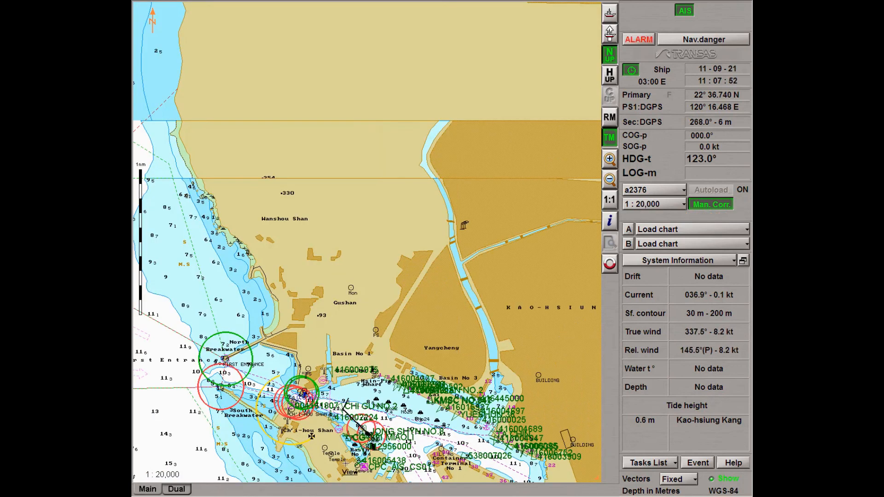
pyautogui.scroll(1, 345, 464)
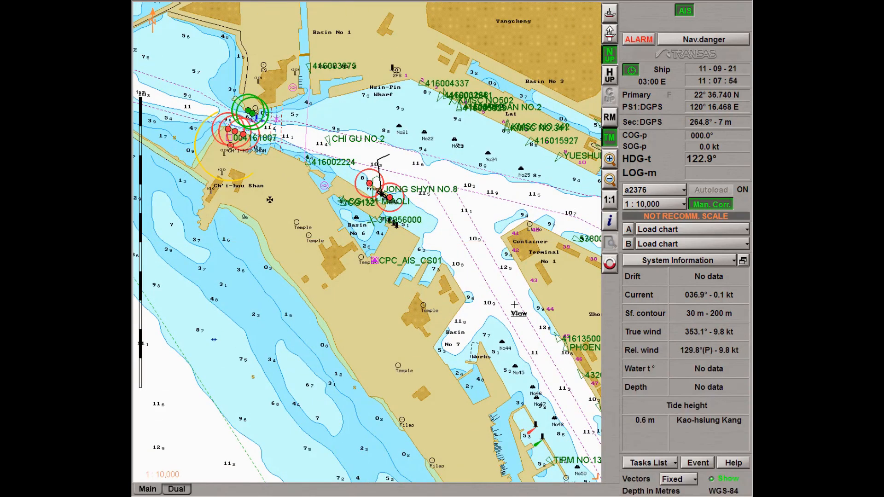
# - Open the Config task and exit the ECDIS program to the desktop, confirming the exit
pyautogui.click(636, 463)
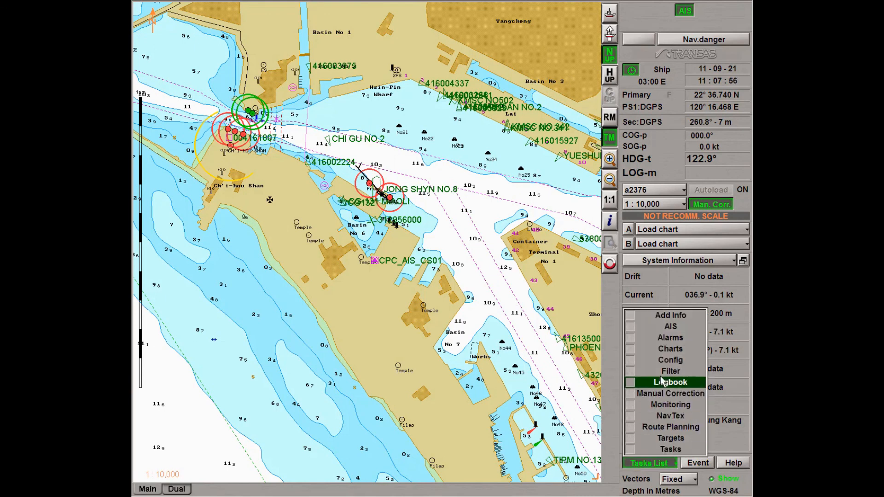
pyautogui.click(672, 363)
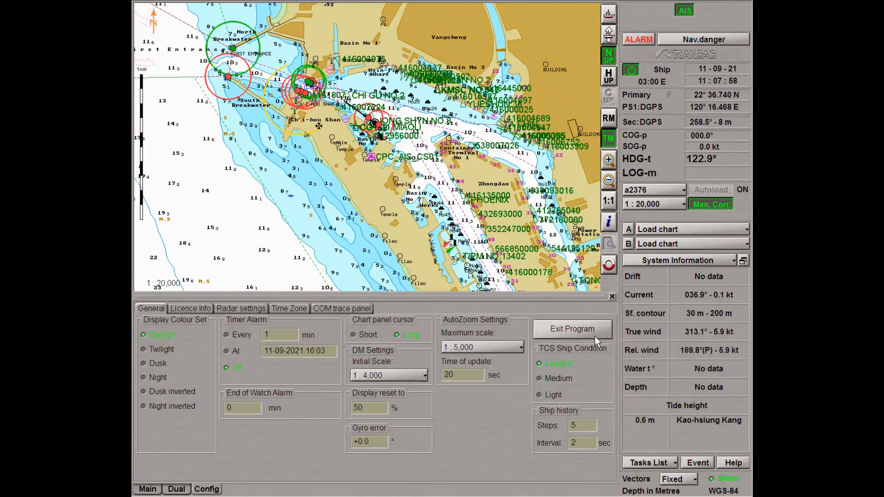
pyautogui.click(595, 336)
pyautogui.click(440, 272)
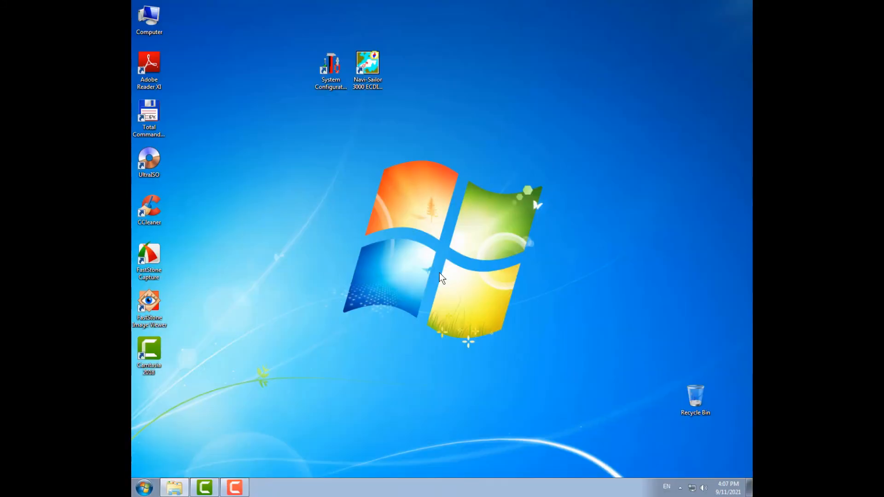